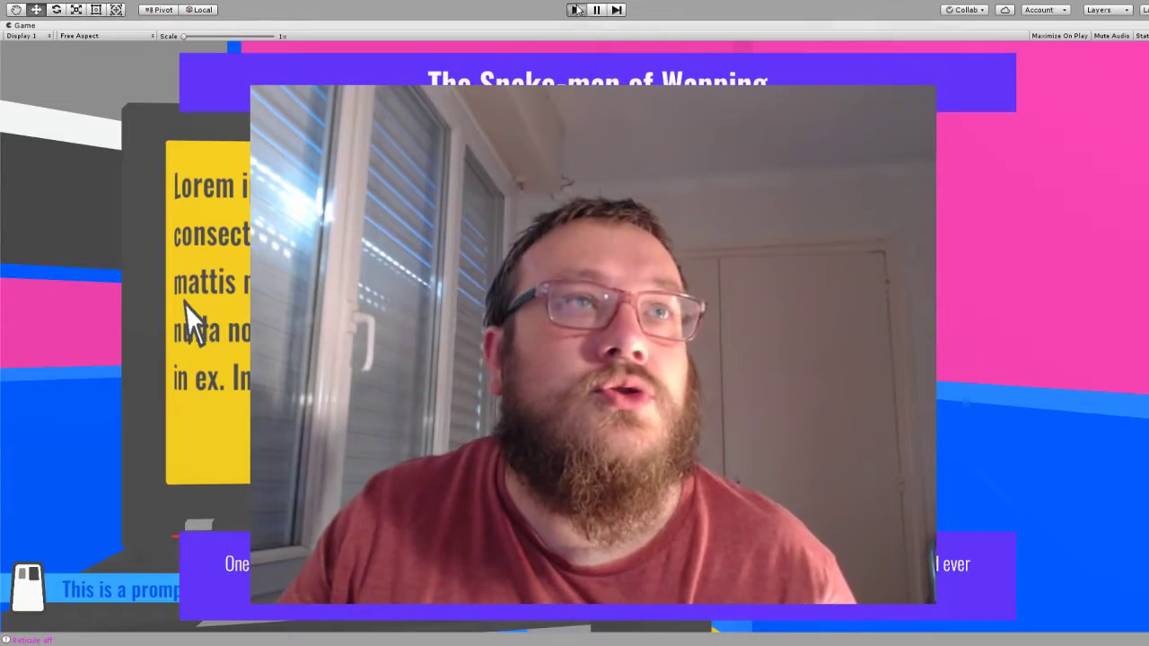
Step: Run the game and walk up to the dining table to view the round ceiling lamp
key(ctrl+p)
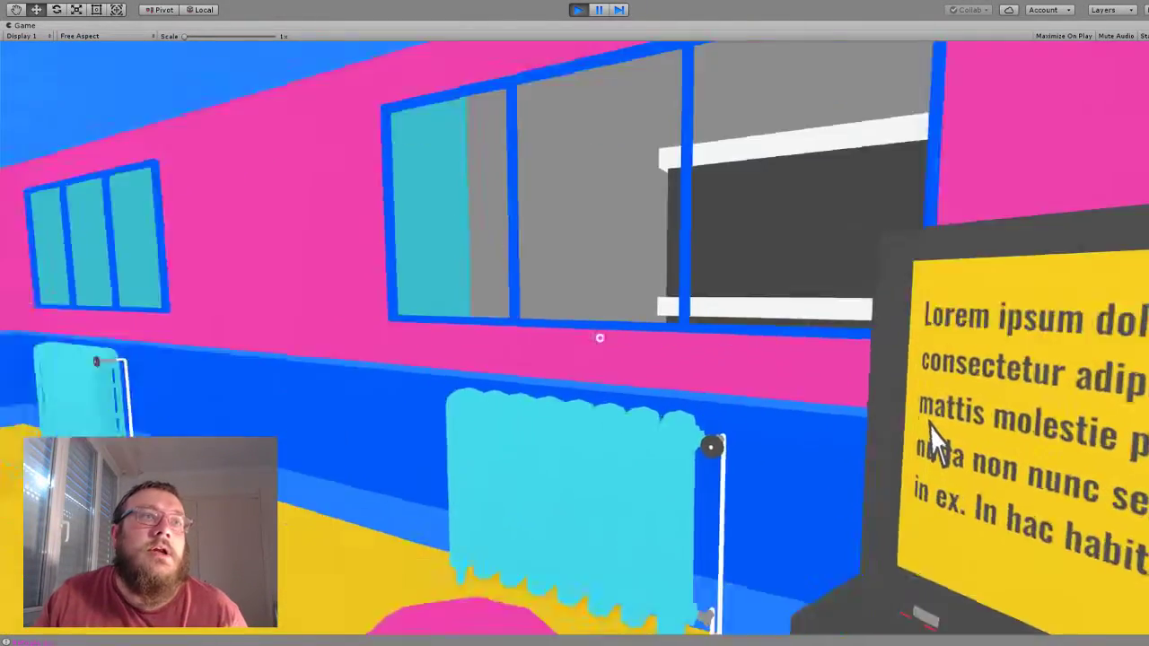
key(w)
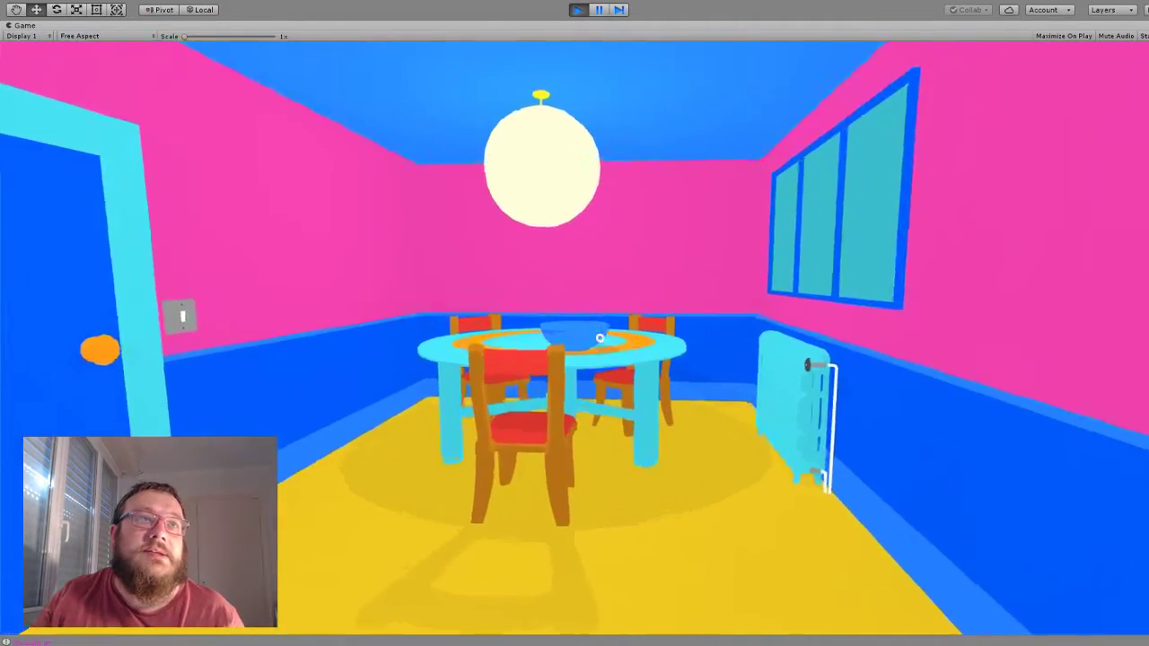
key(w)
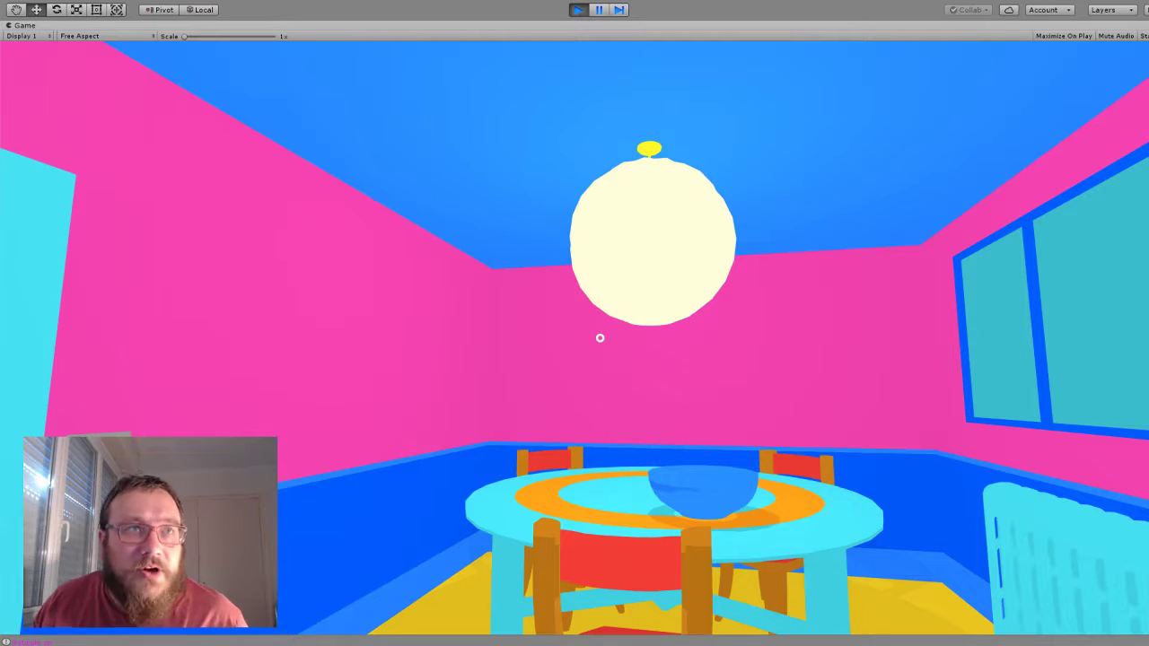
key(d)
key(w)
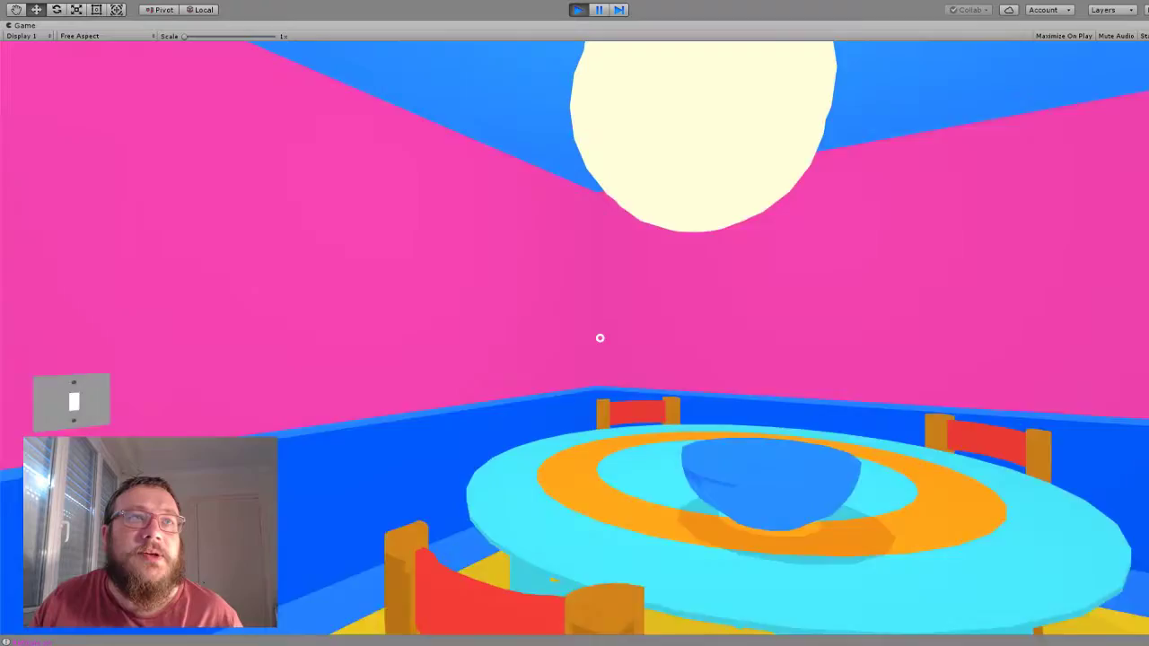
Step: Walk to the light switch beside the blue door and test toggling the dining area's lamp
key(a)
key(s)
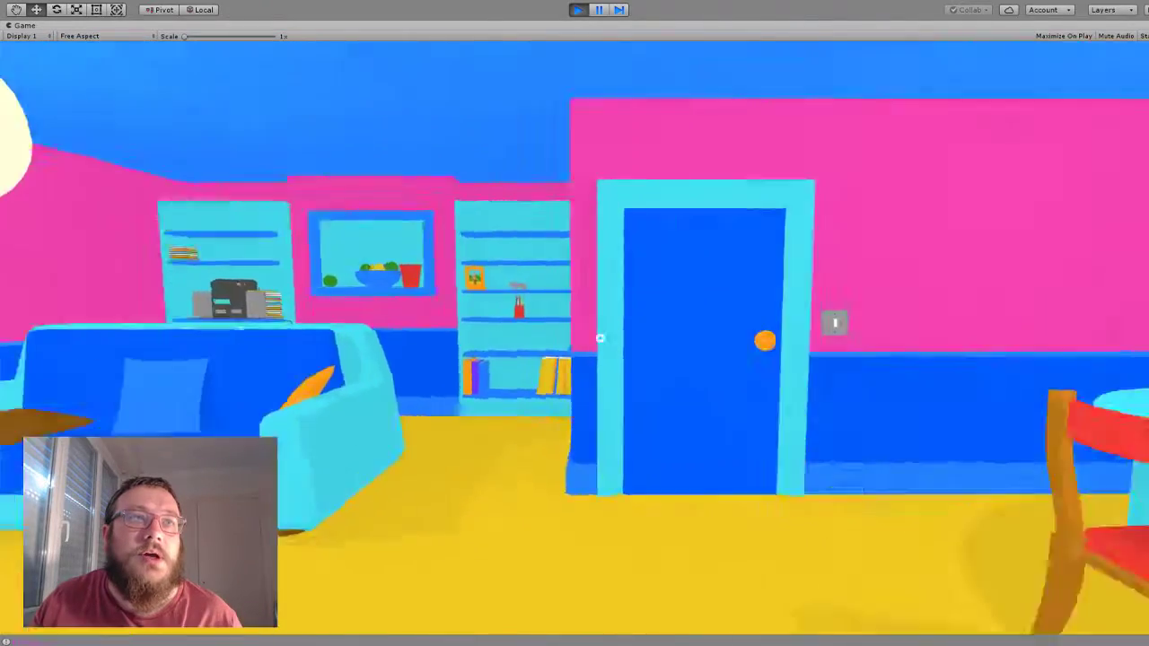
key(w)
key(w)
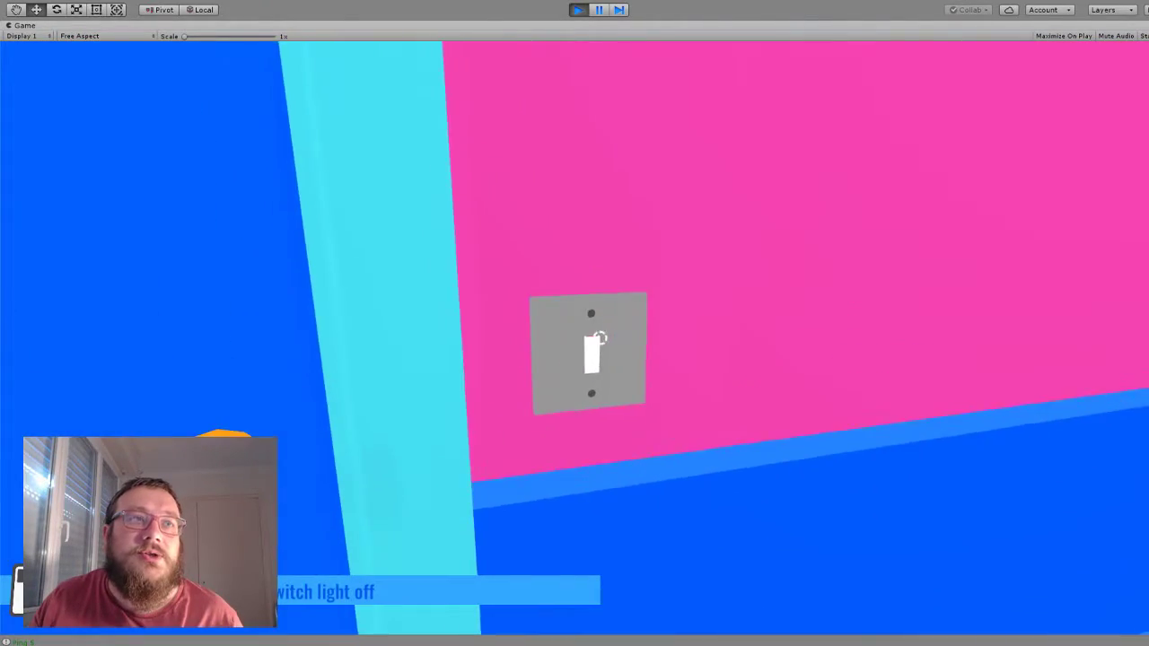
click(600, 338)
key(s)
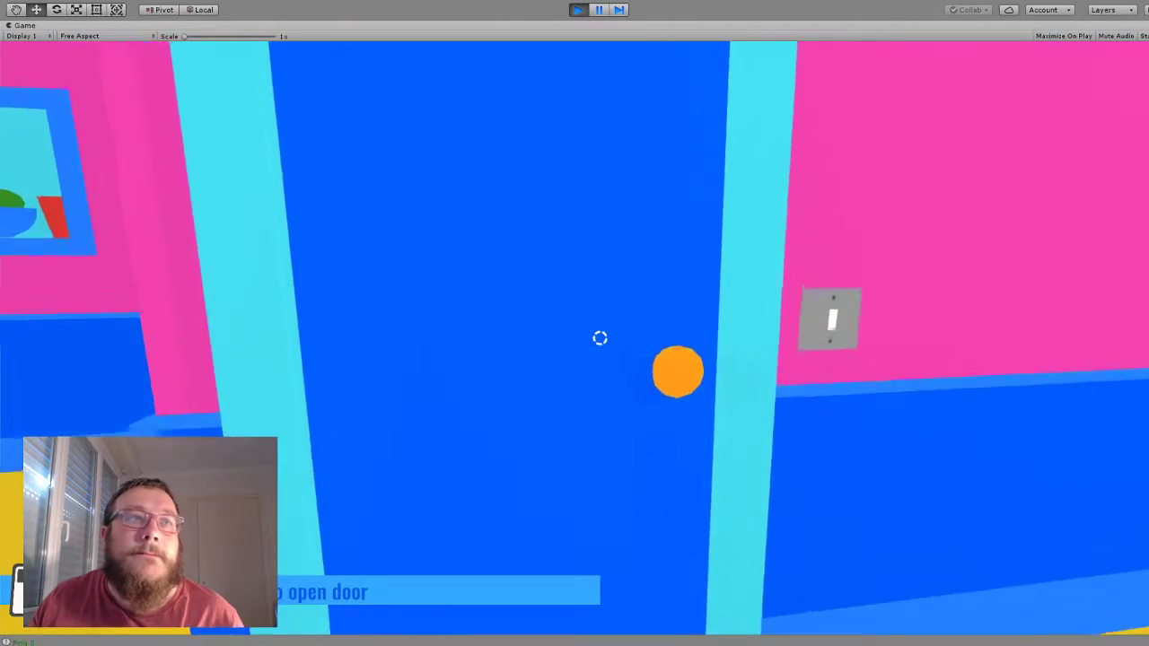
Step: Open the blue door and walk through the orange hallway into the stairwell
click(601, 338)
key(s)
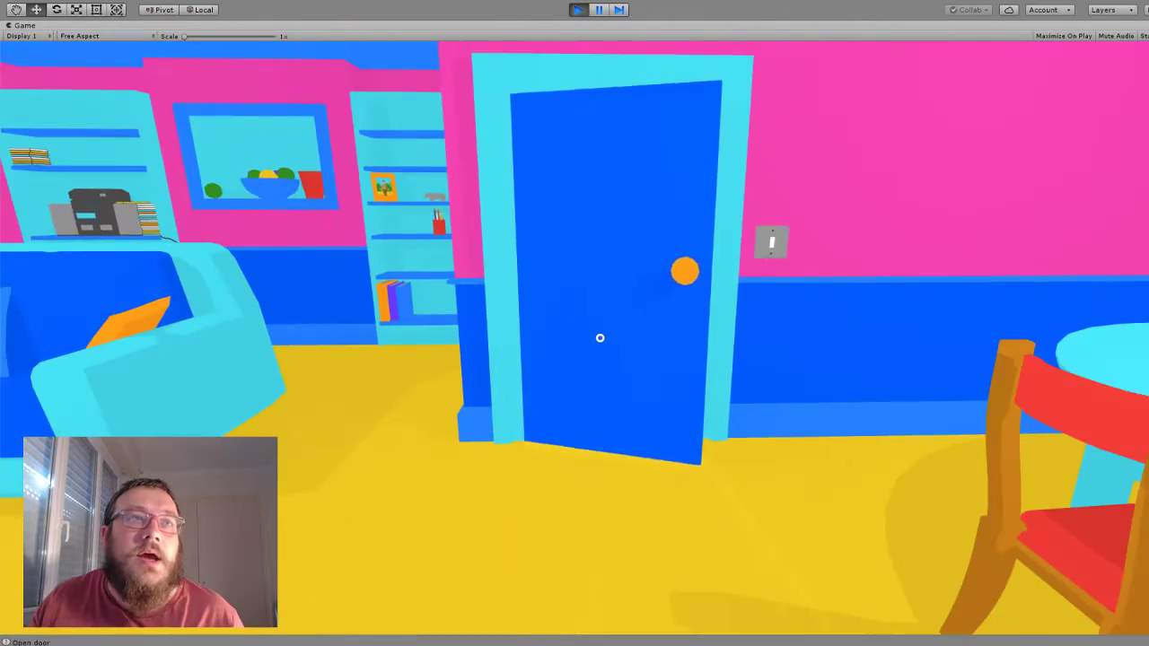
key(w)
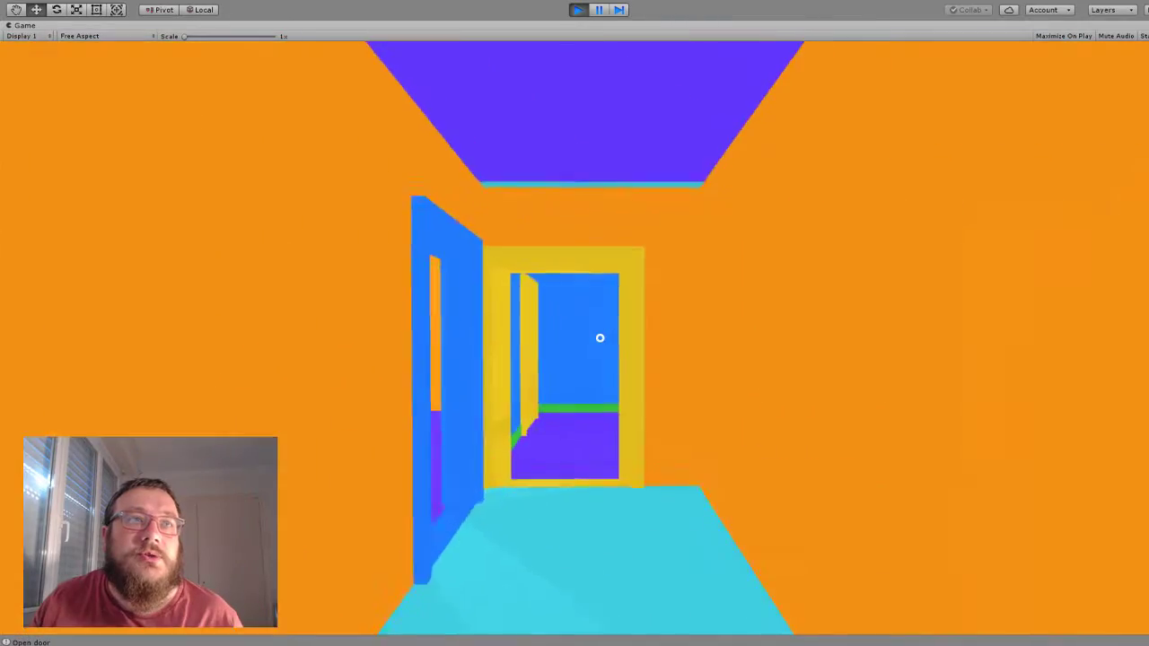
key(w)
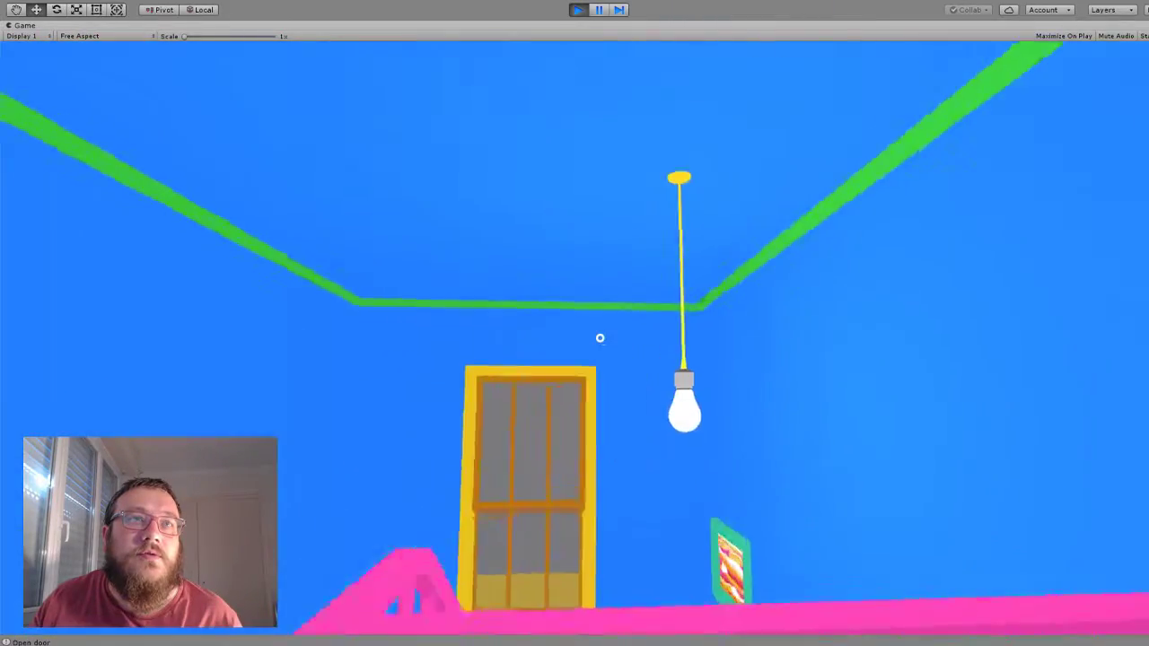
key(w)
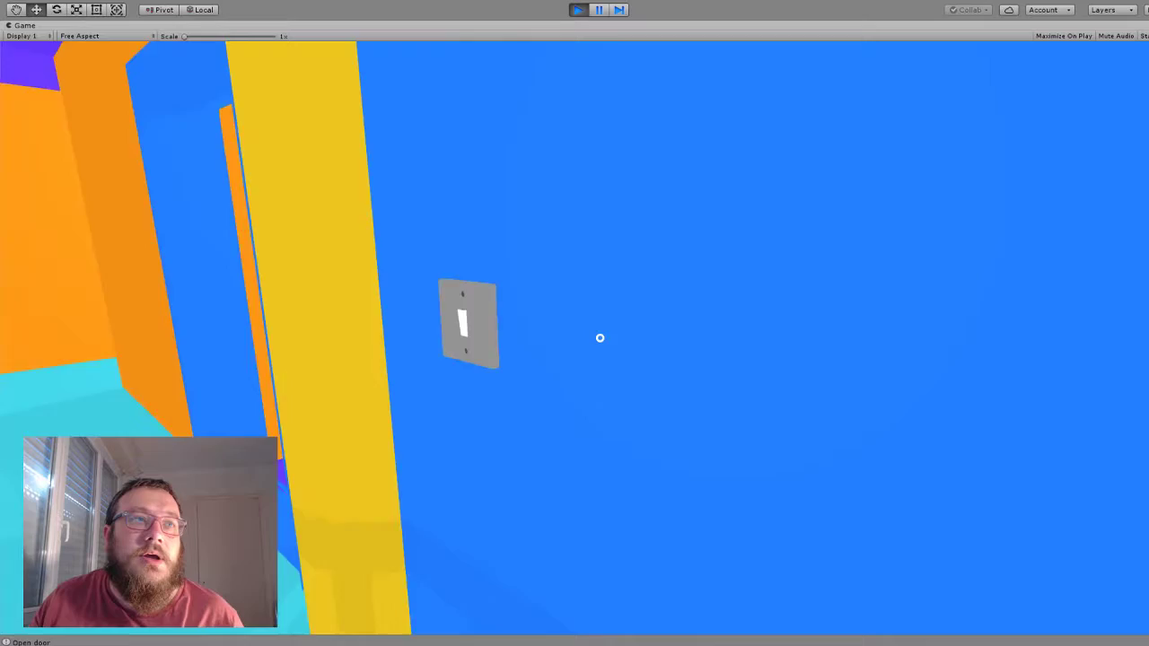
Step: Test the stairwell light switch beside the yellow door frame and inspect the other wall switch
click(600, 338)
click(600, 338)
key(w)
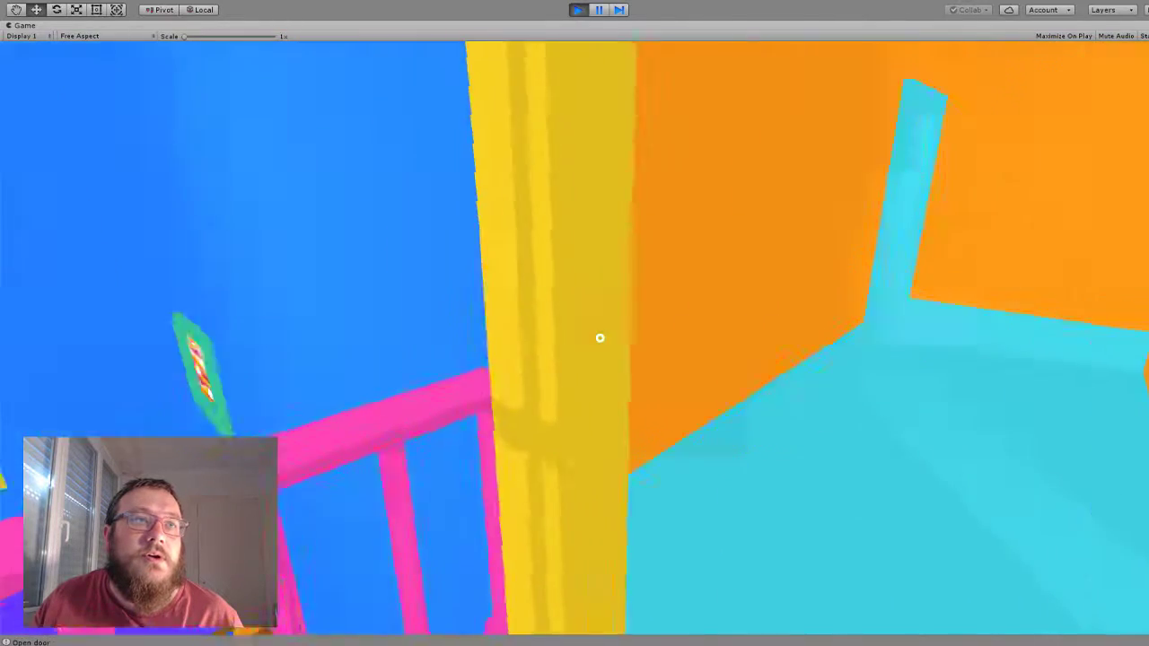
key(w)
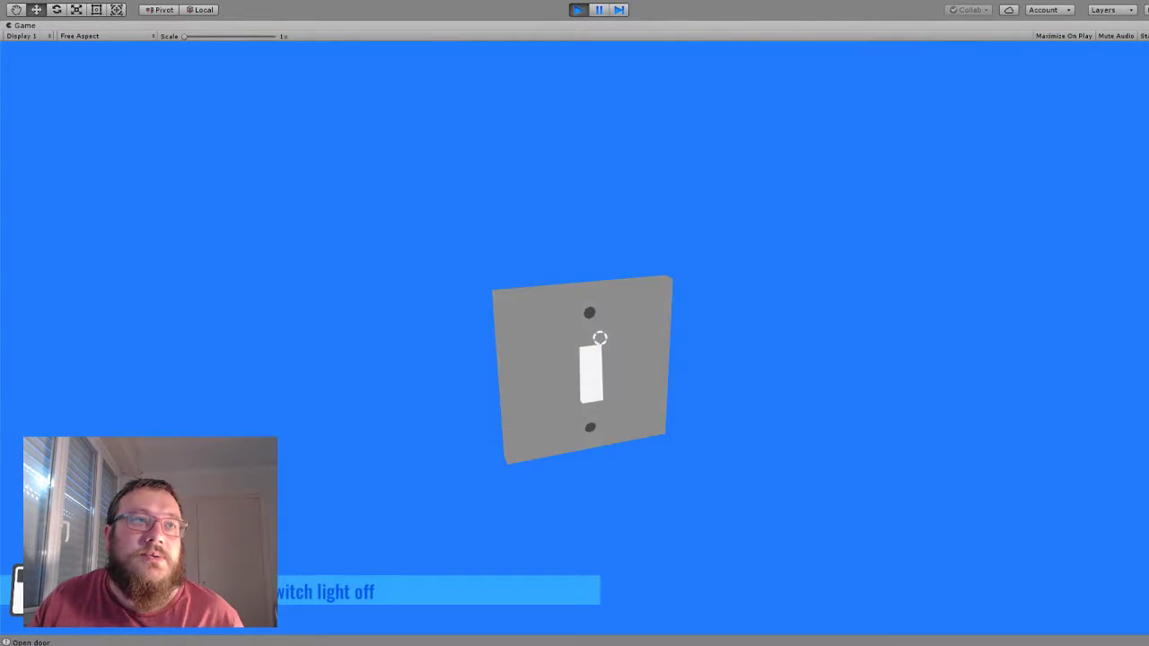
key(s)
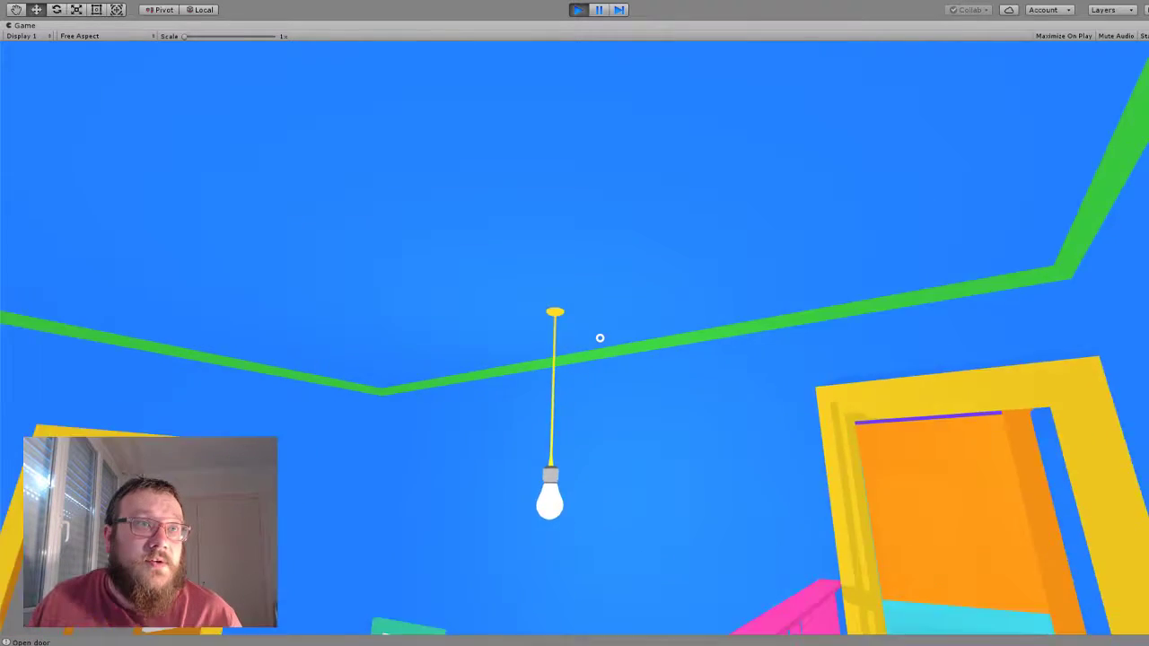
Step: Compare the rocker positions of the stairwell's two light switches and view the hanging bulb
key(w)
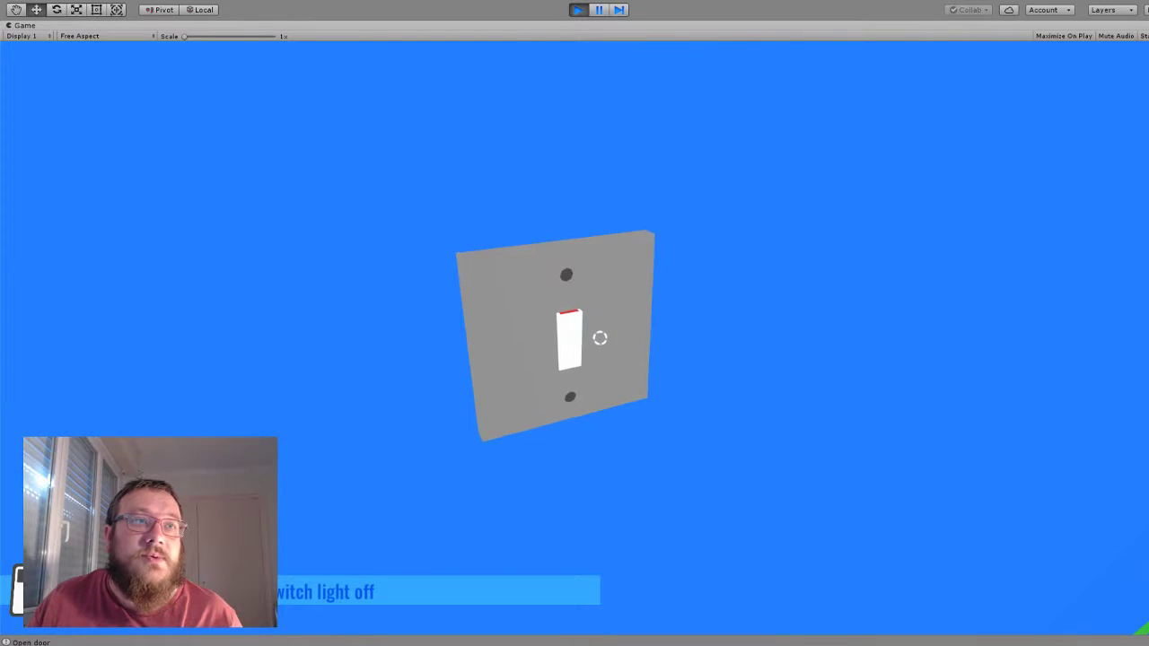
key(w)
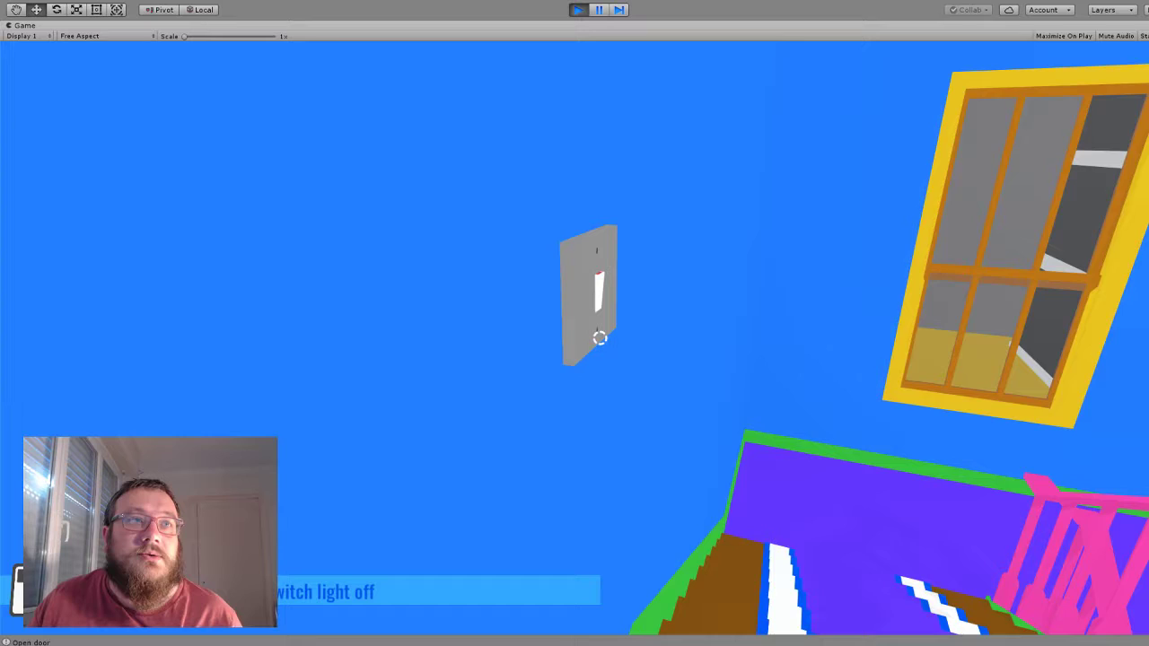
key(w)
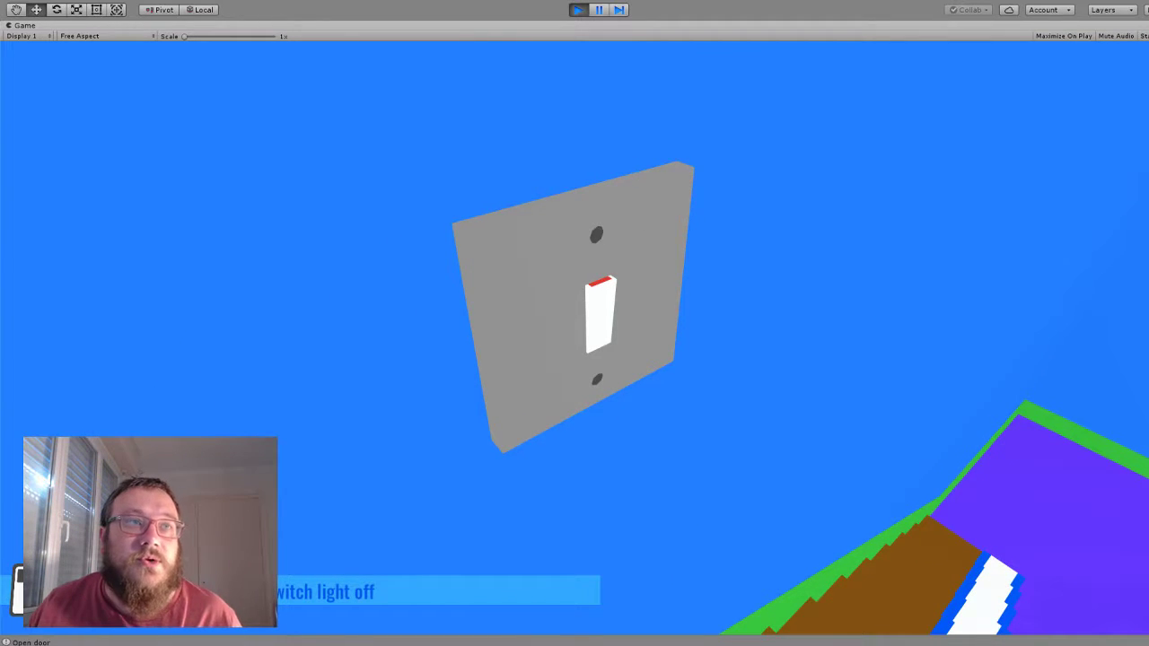
key(s)
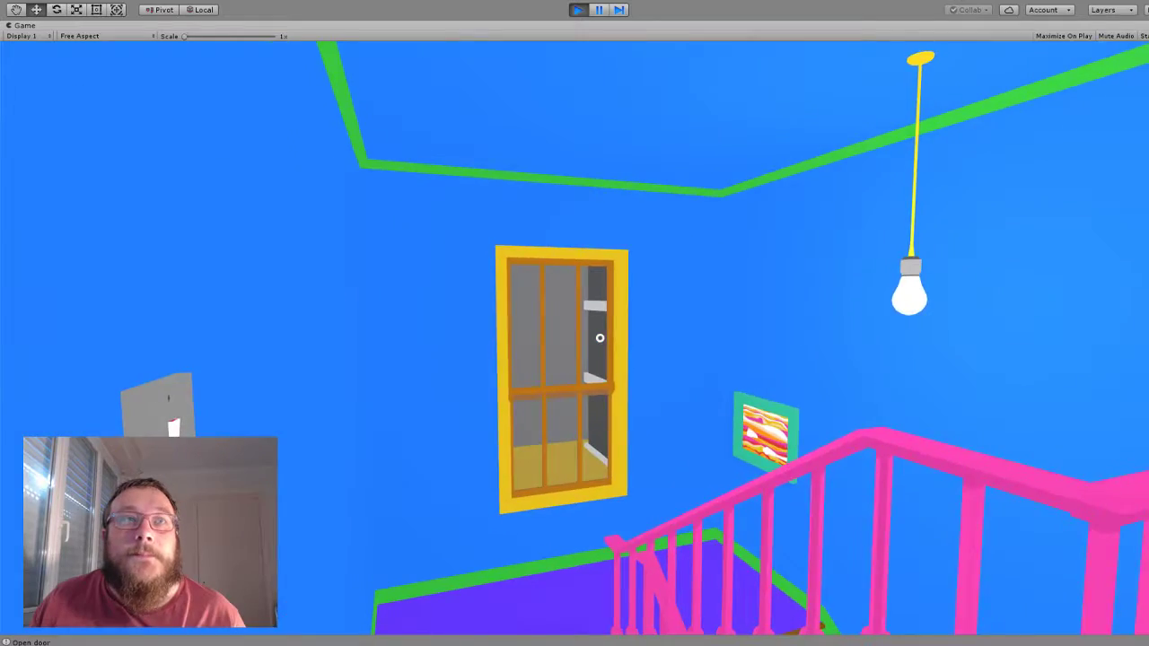
key(w)
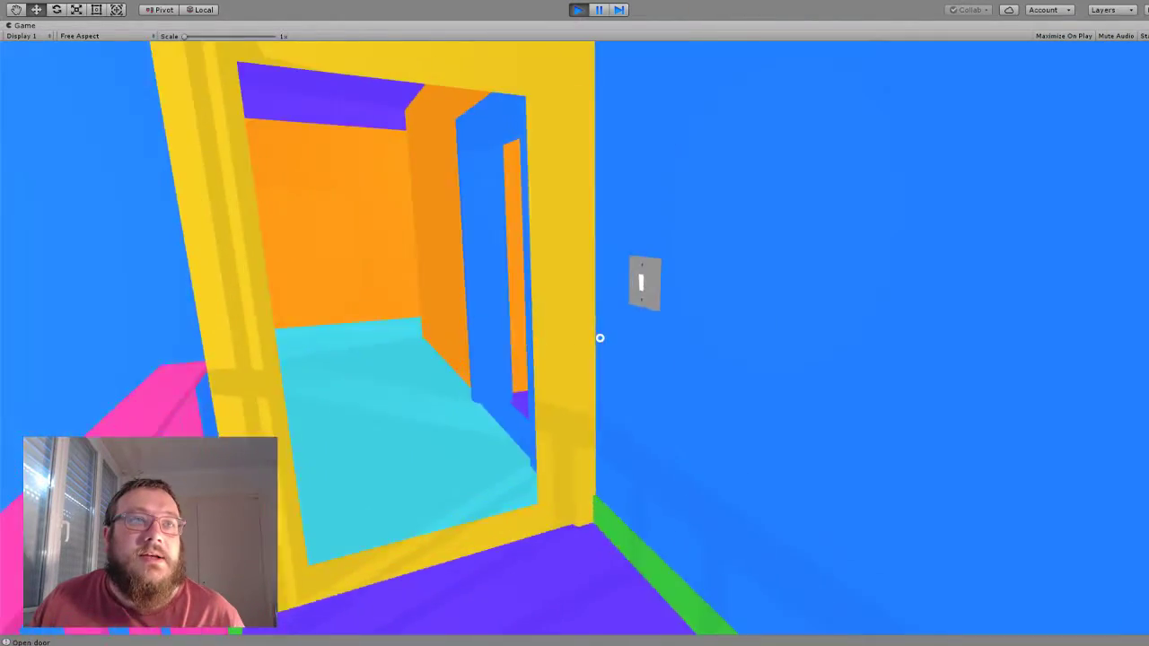
Step: Switch the stairwell light off at the doorway and examine the unlit bulb and banister
key(w)
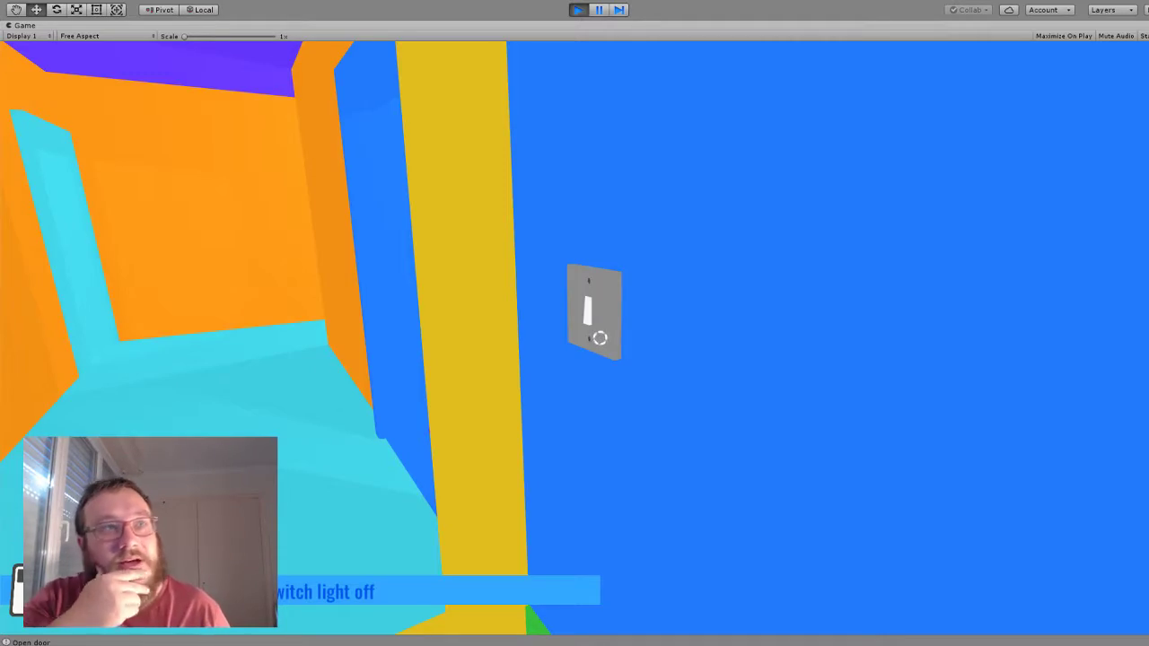
key(w)
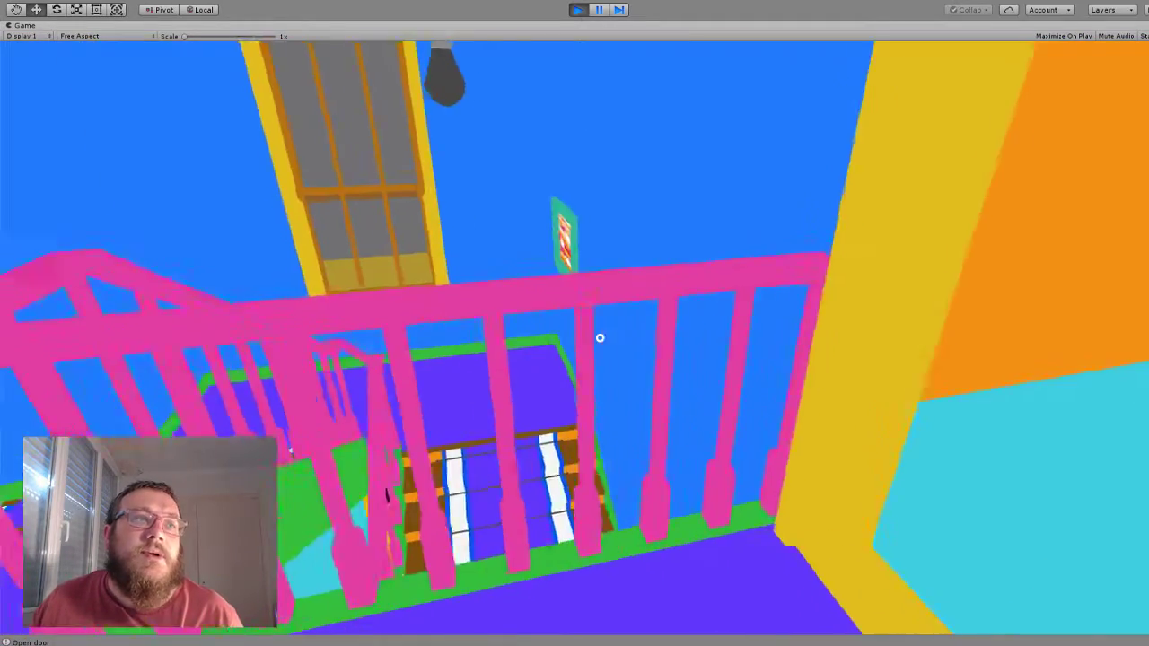
key(s)
key(w)
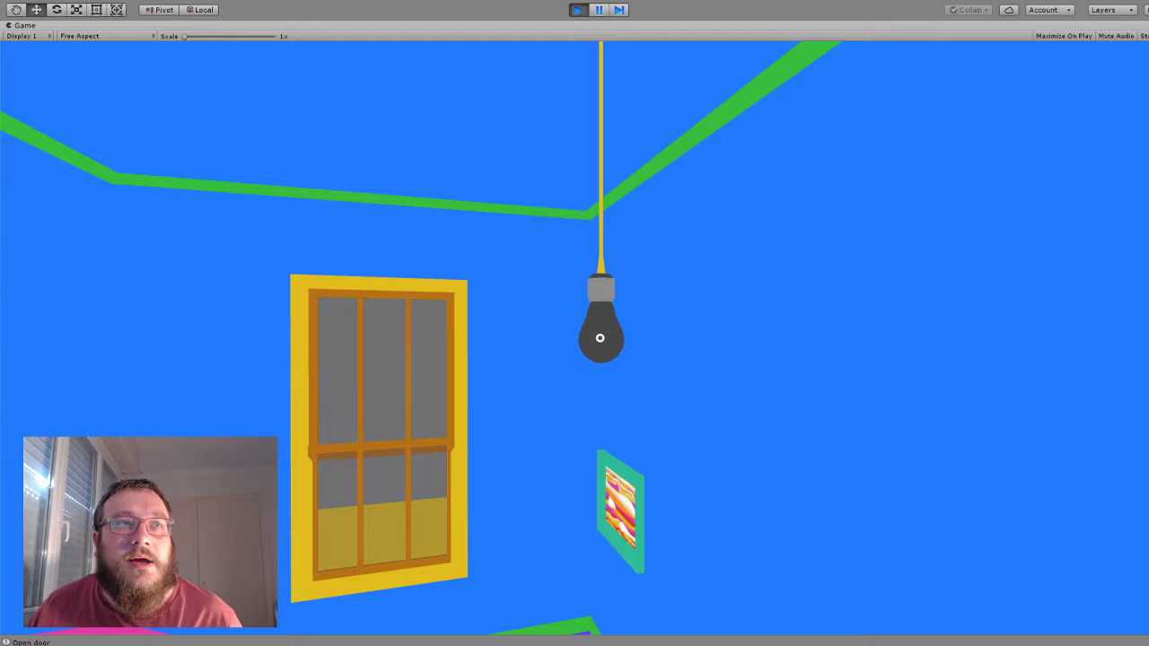
key(s)
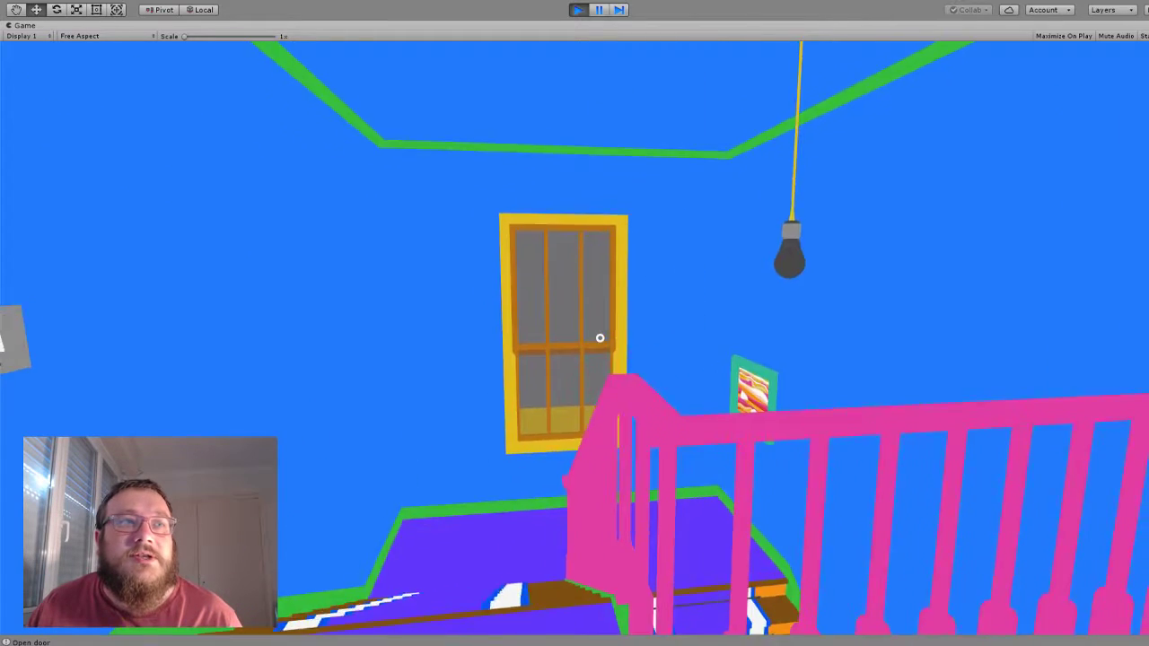
Step: Walk back to the switch beside the yellow door frame and turn the stairwell light on
key(w)
key(a)
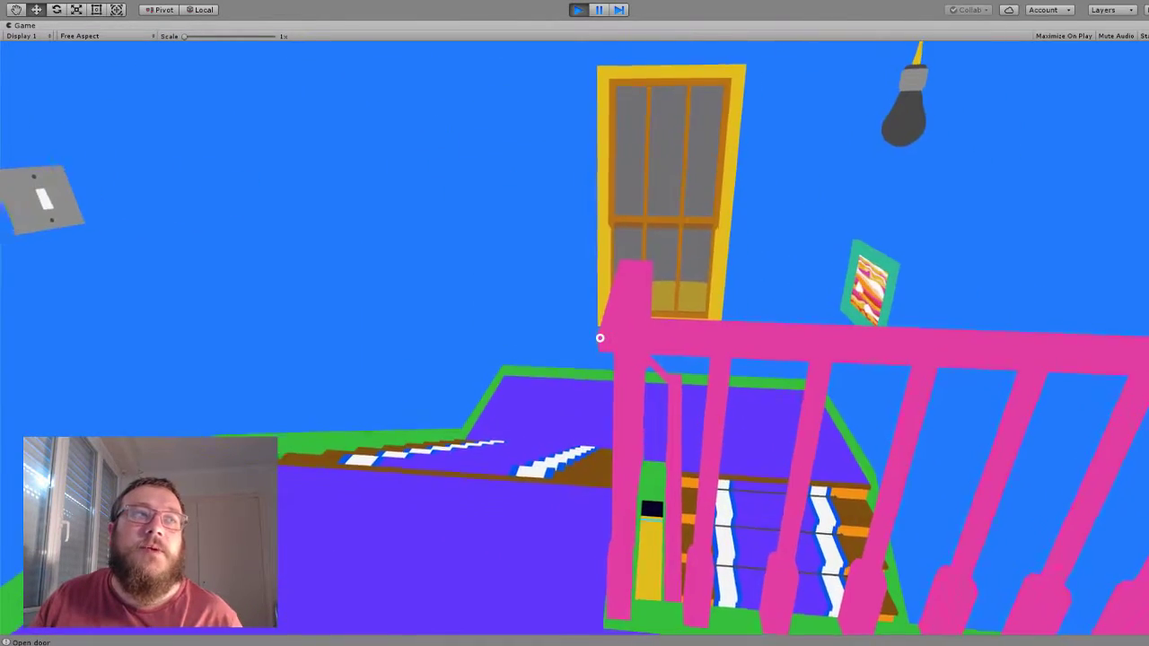
key(w)
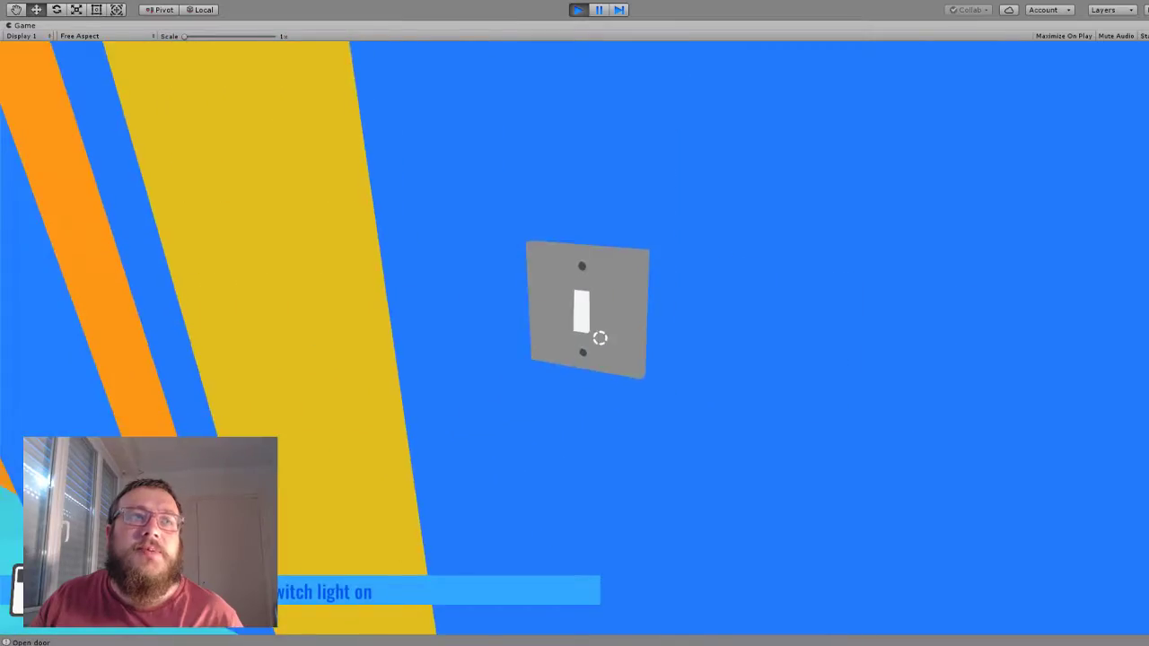
click(600, 338)
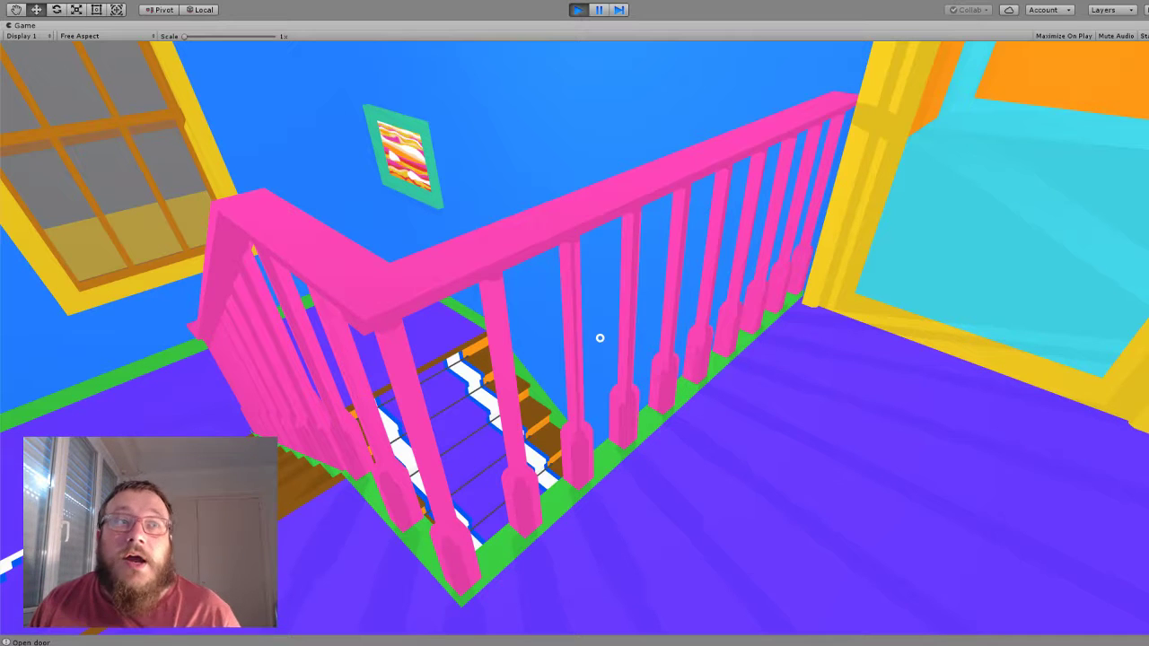
Step: Examine the banister's shadows on the purple landing floor, crouching for a closer view
key(s)
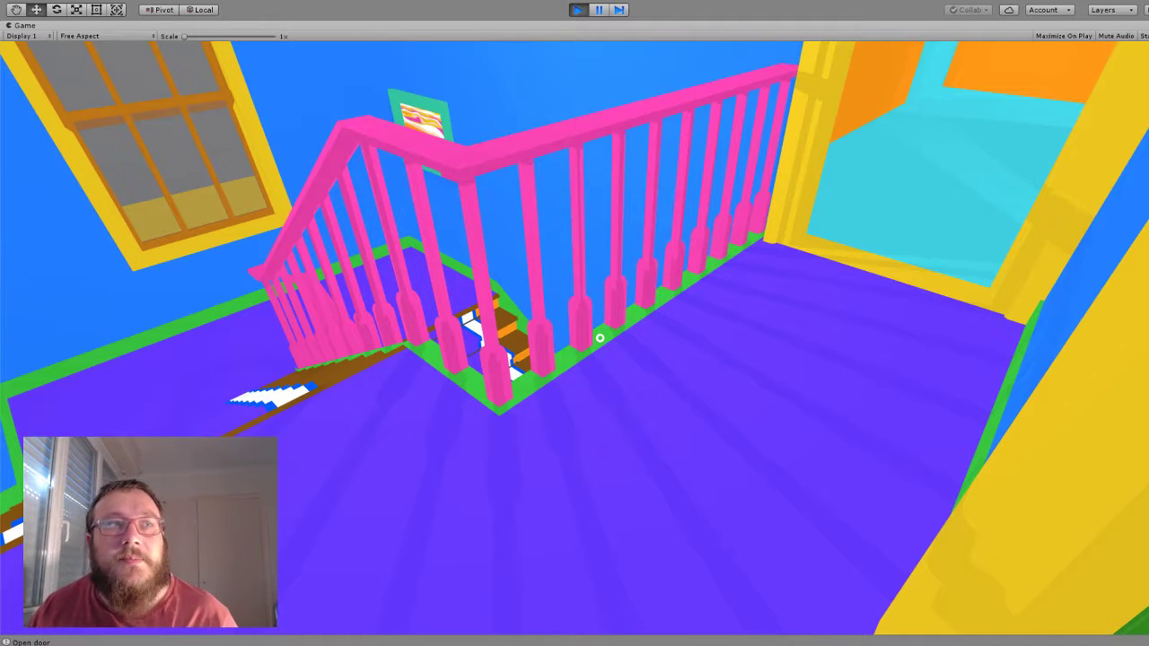
key(w)
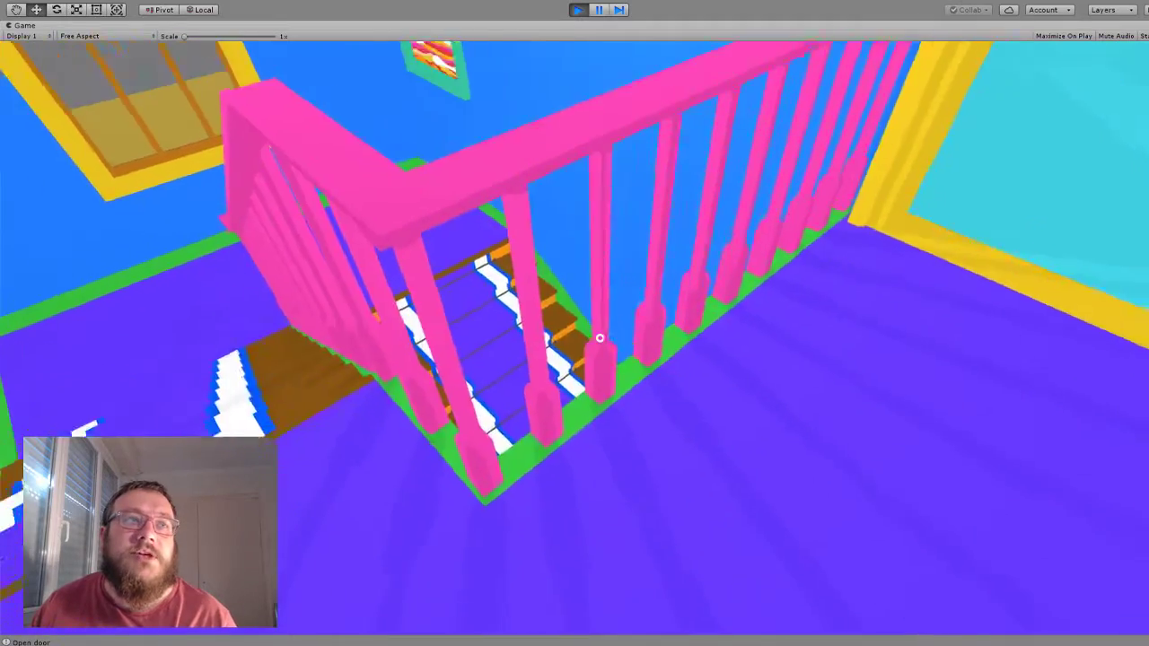
key(ctrl)
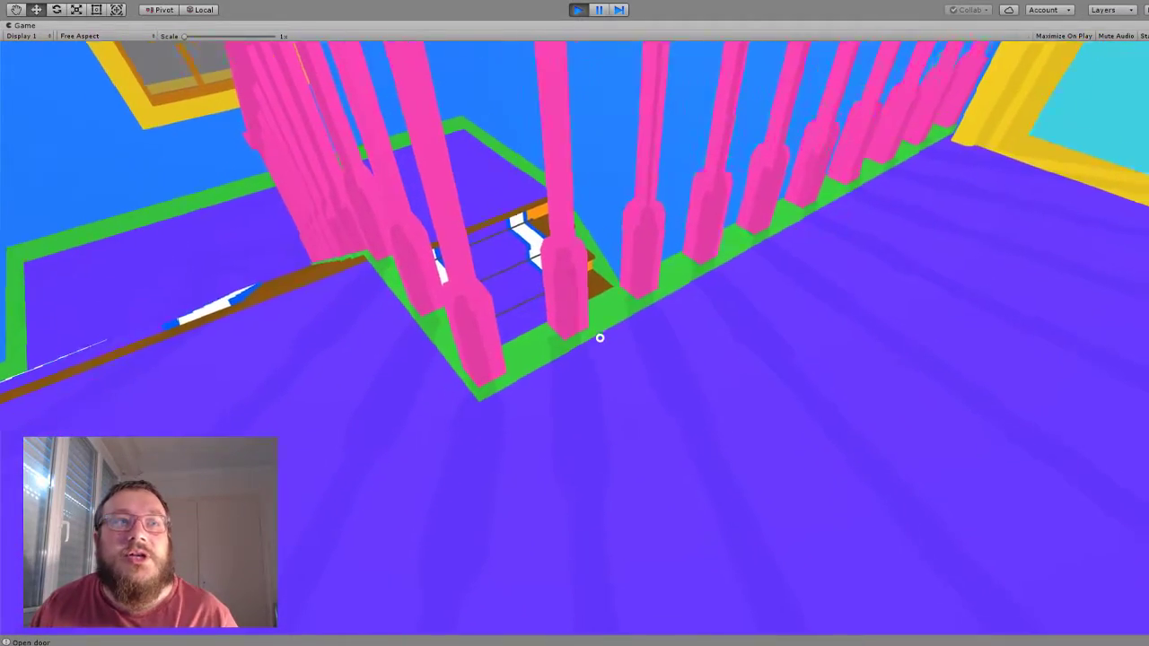
key(s)
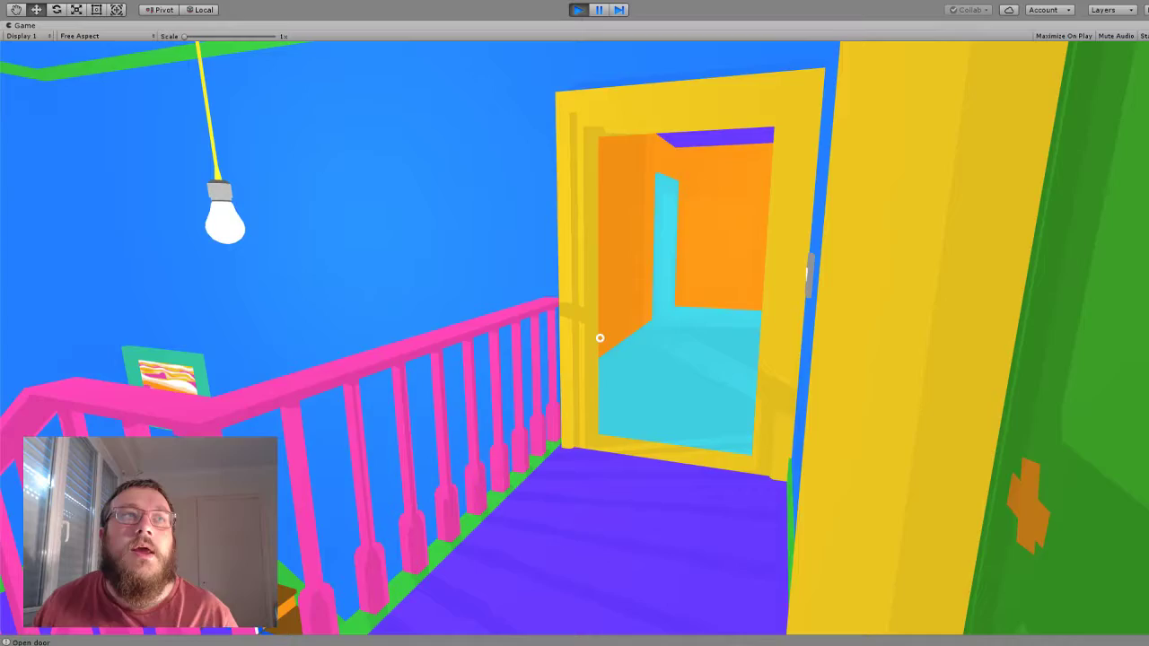
Step: Walk down the hallway to the turquoise room, test its light switch, and head back towards the pink room
key(w)
key(w)
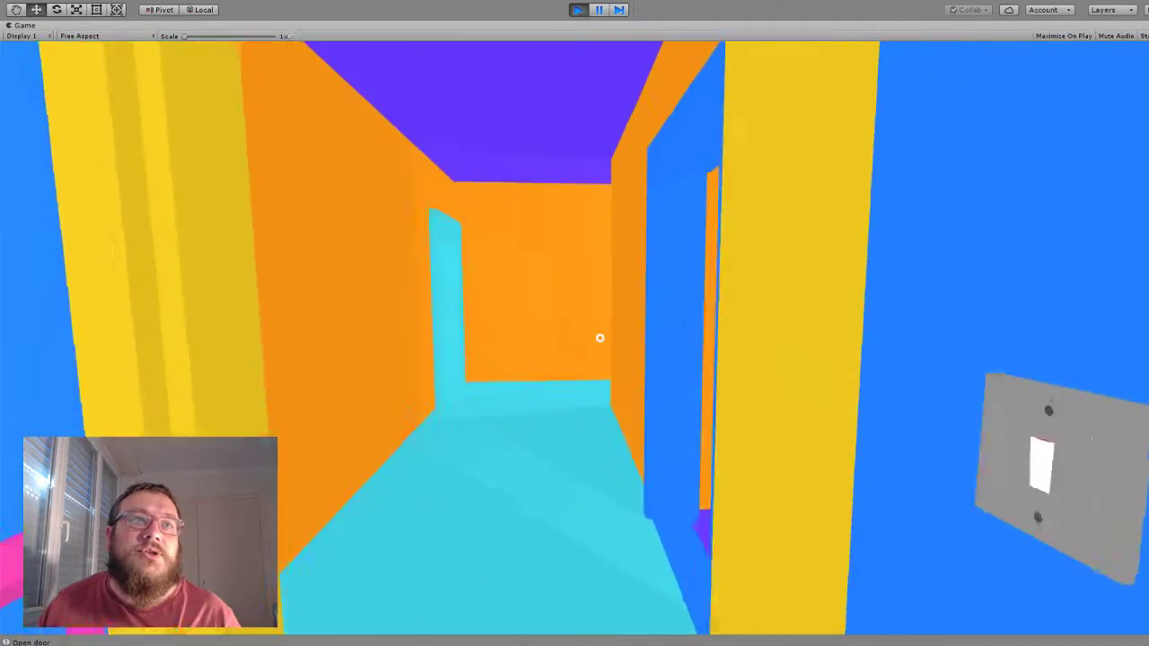
key(w)
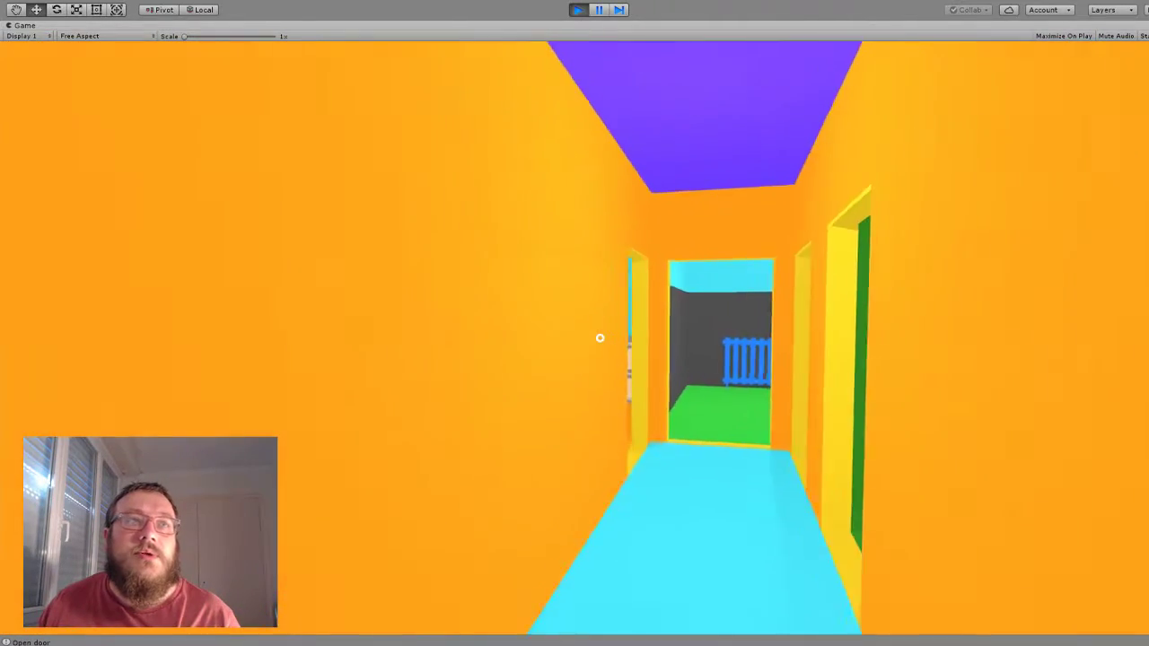
key(w)
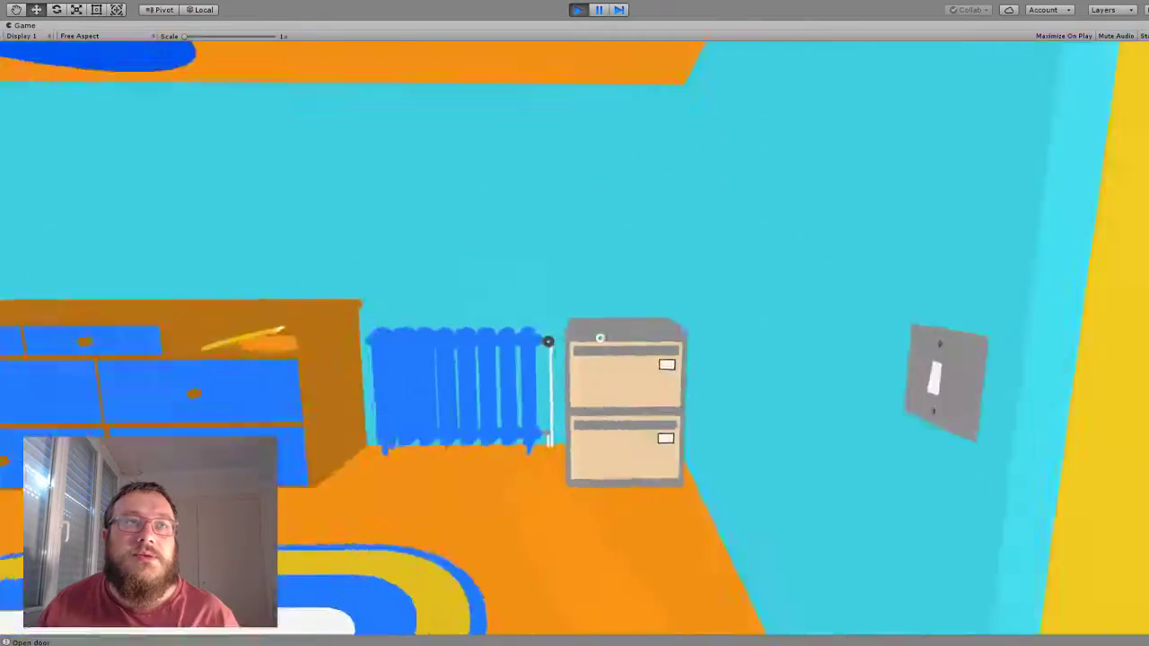
click(599, 338)
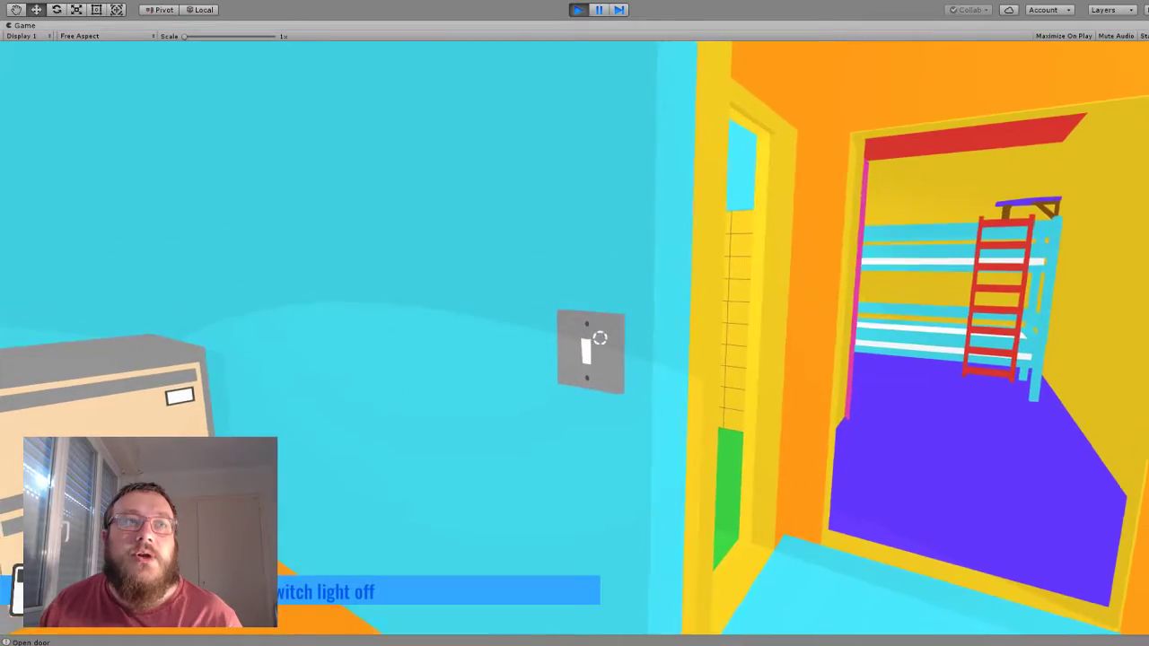
key(w)
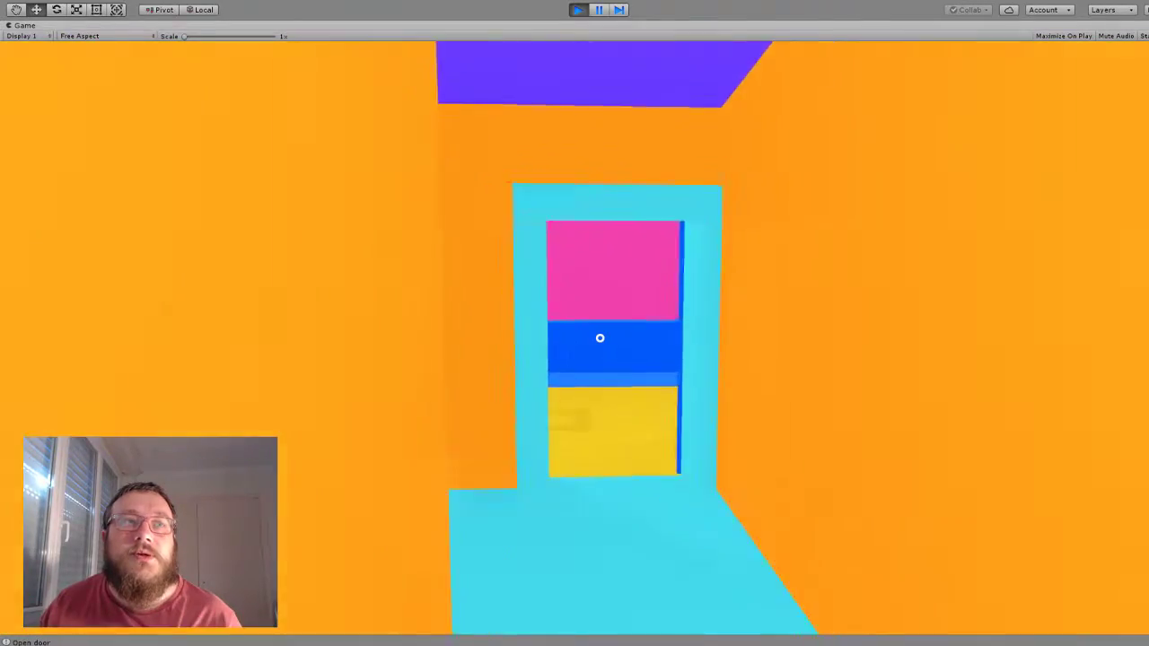
Step: Enter the pink dining room, use the light switch beside the door, and examine the round table and ceiling lamp
key(w)
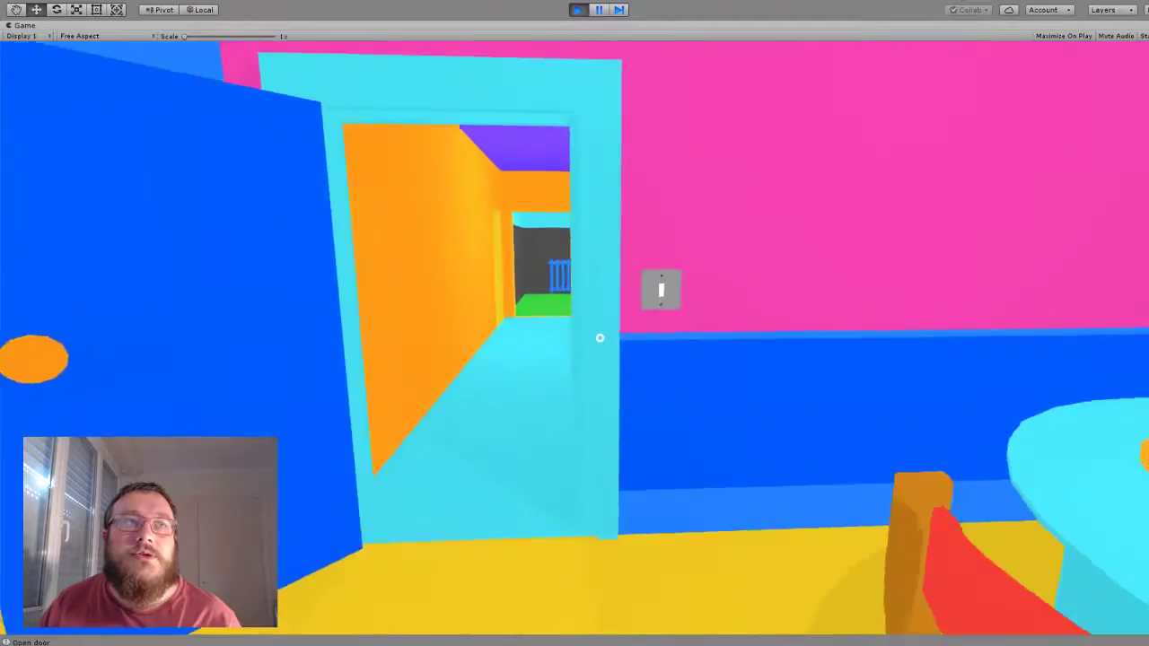
key(w)
click(600, 339)
key(s)
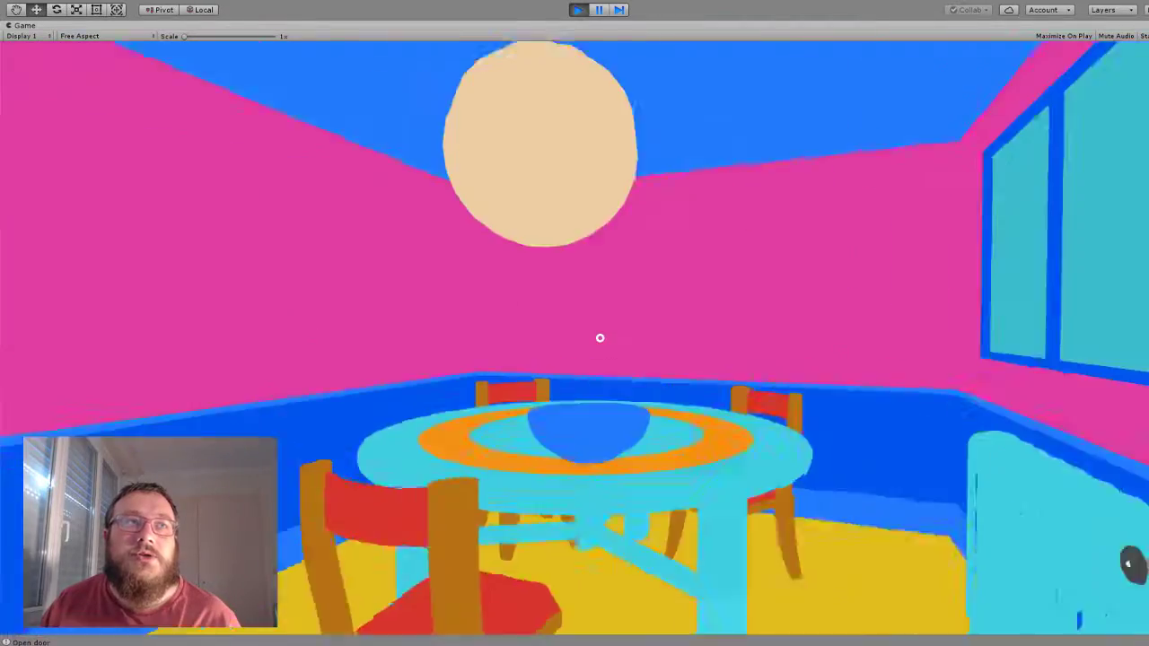
key(w)
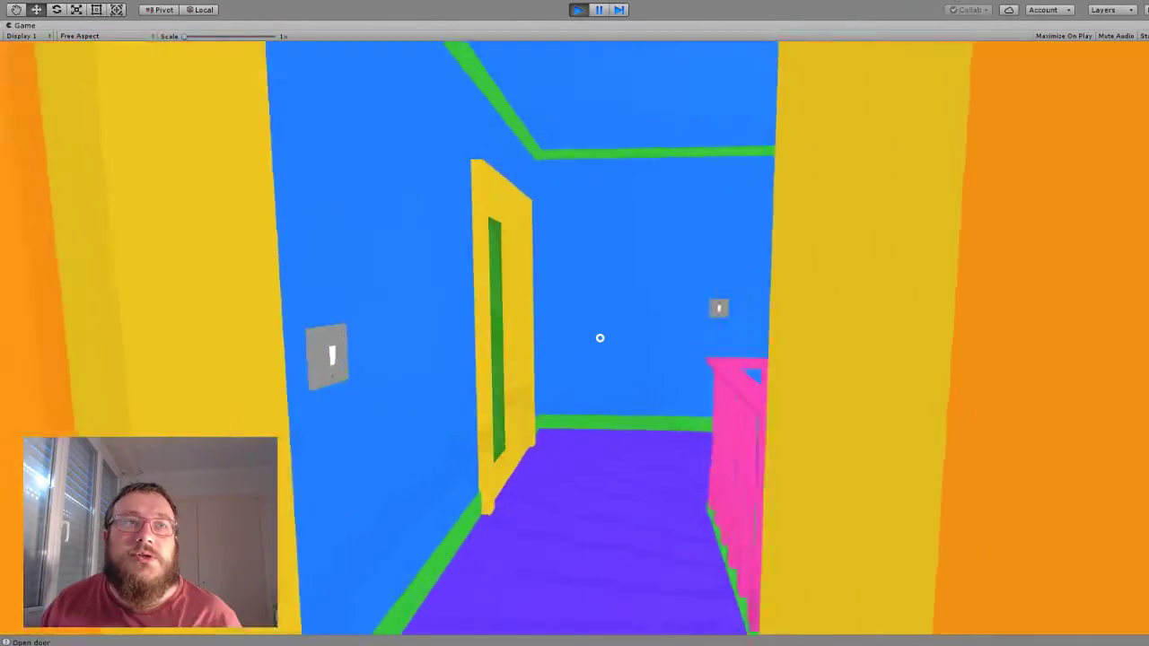
Step: Walk from the dining room past the landing and along the orange hallway into the turquoise bedroom
key(w)
click(600, 338)
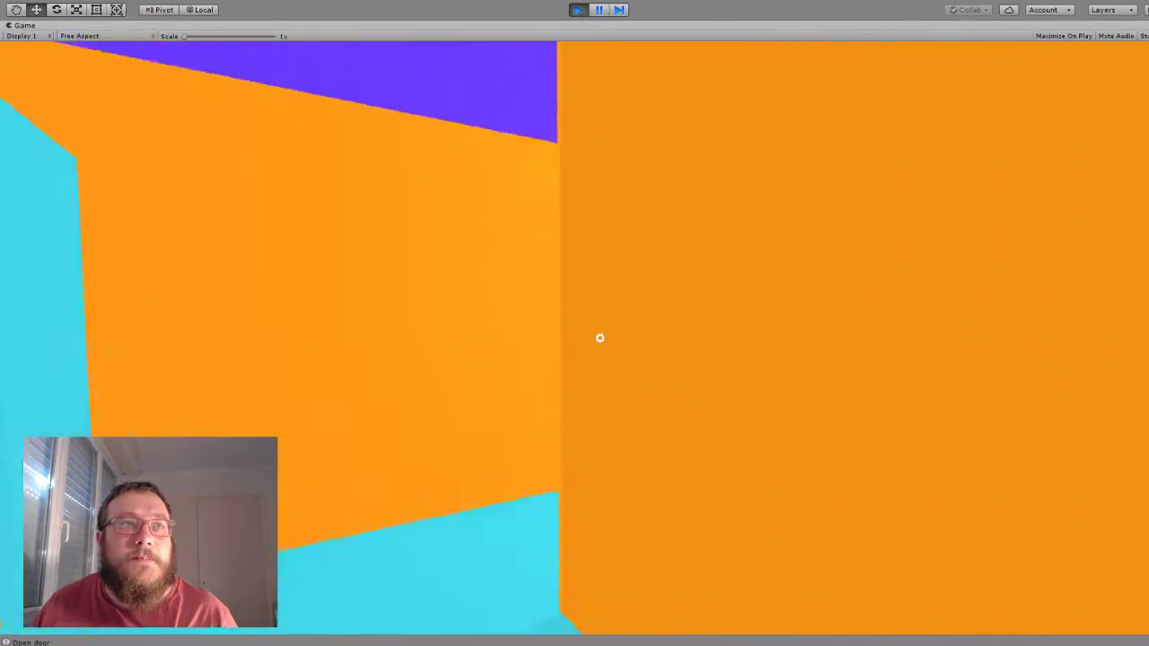
key(w)
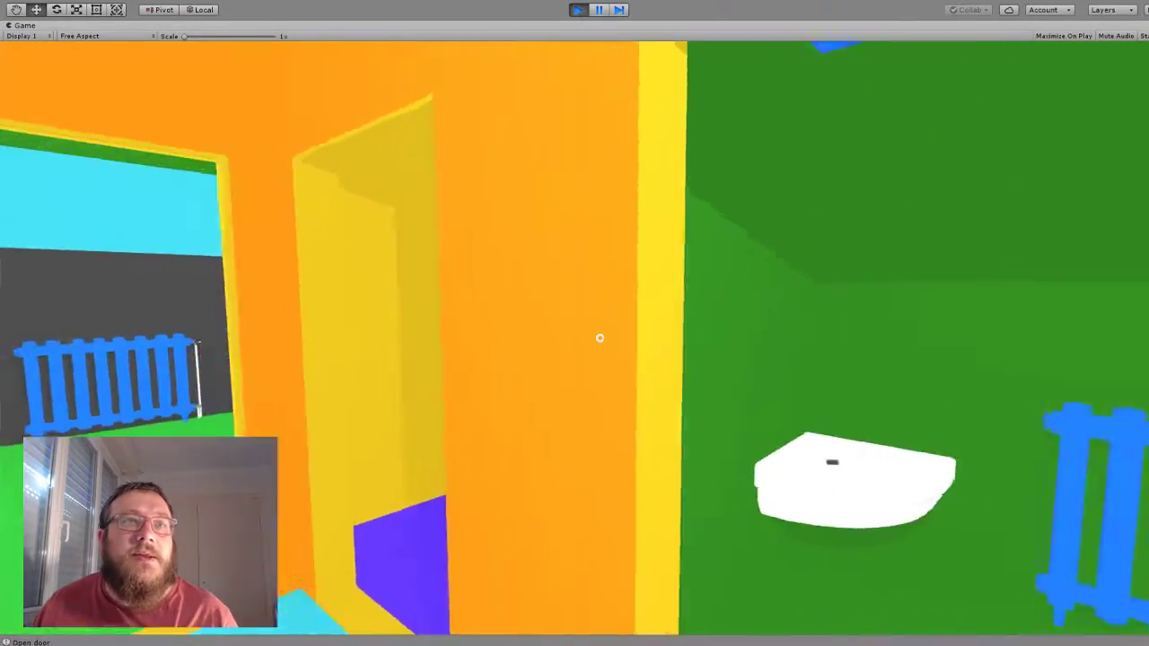
key(w)
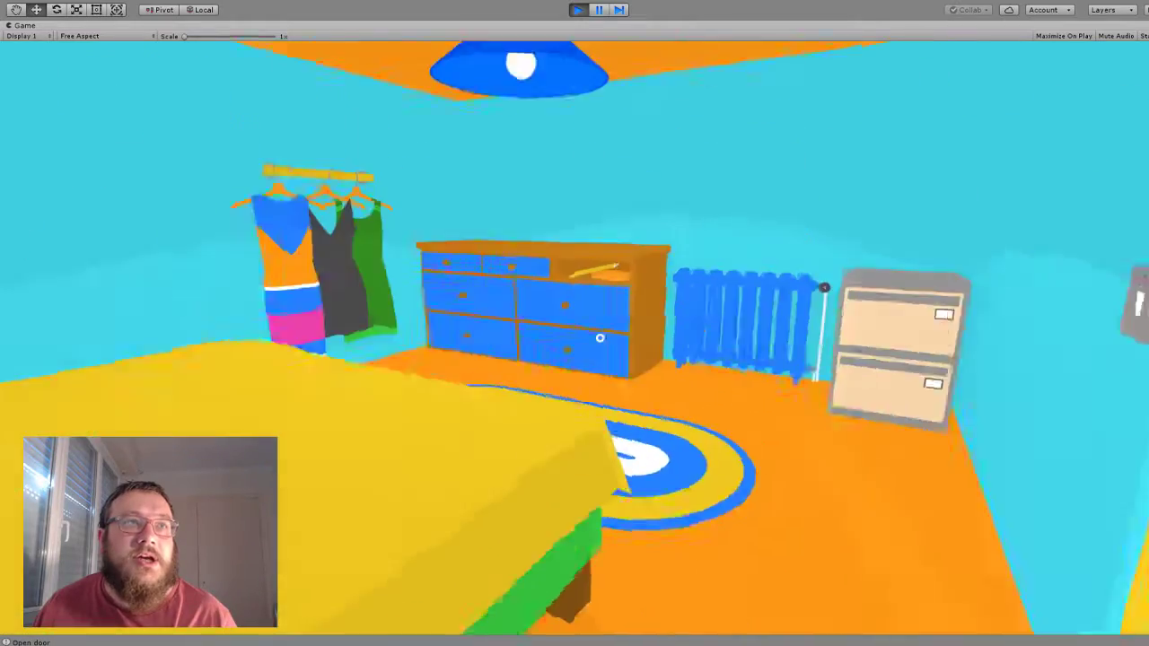
Step: Examine the hanging dresses, the blue dresser with its open shelf, and the radiator in the bedroom from several distances
key(w)
key(w)
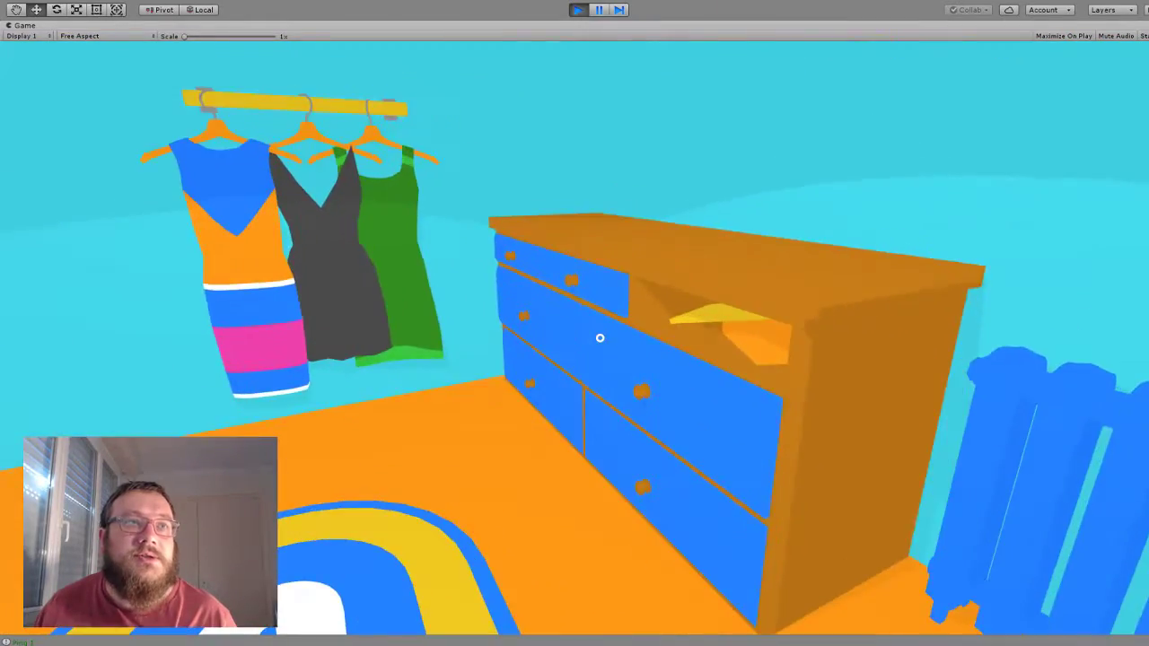
key(s)
key(a)
key(w)
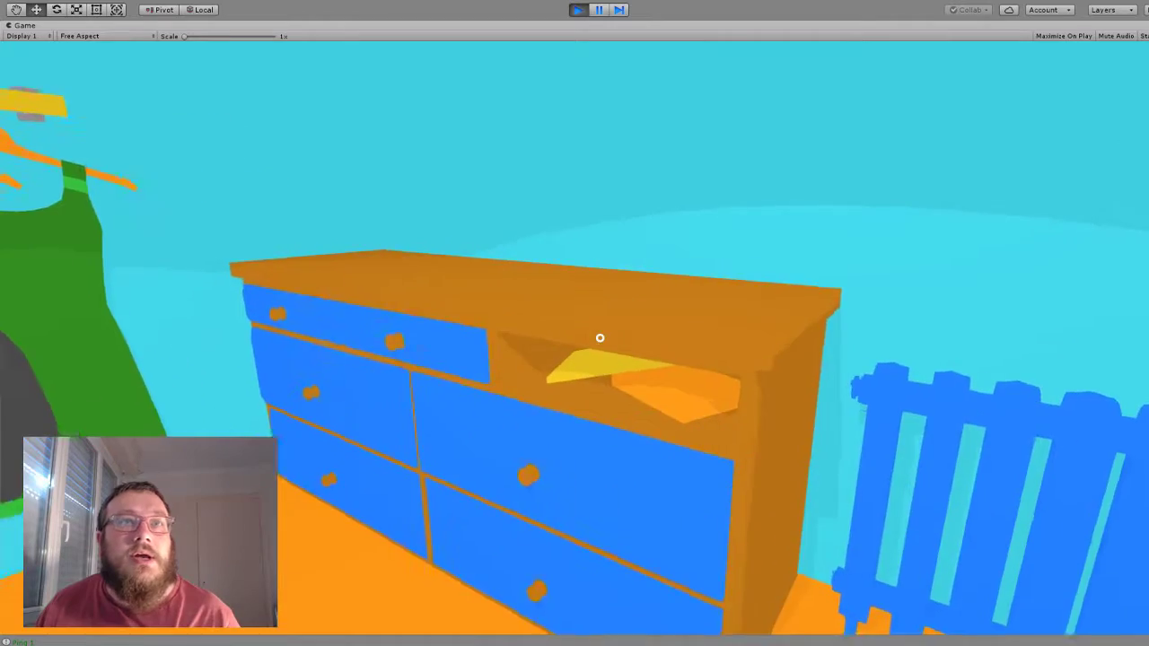
key(s)
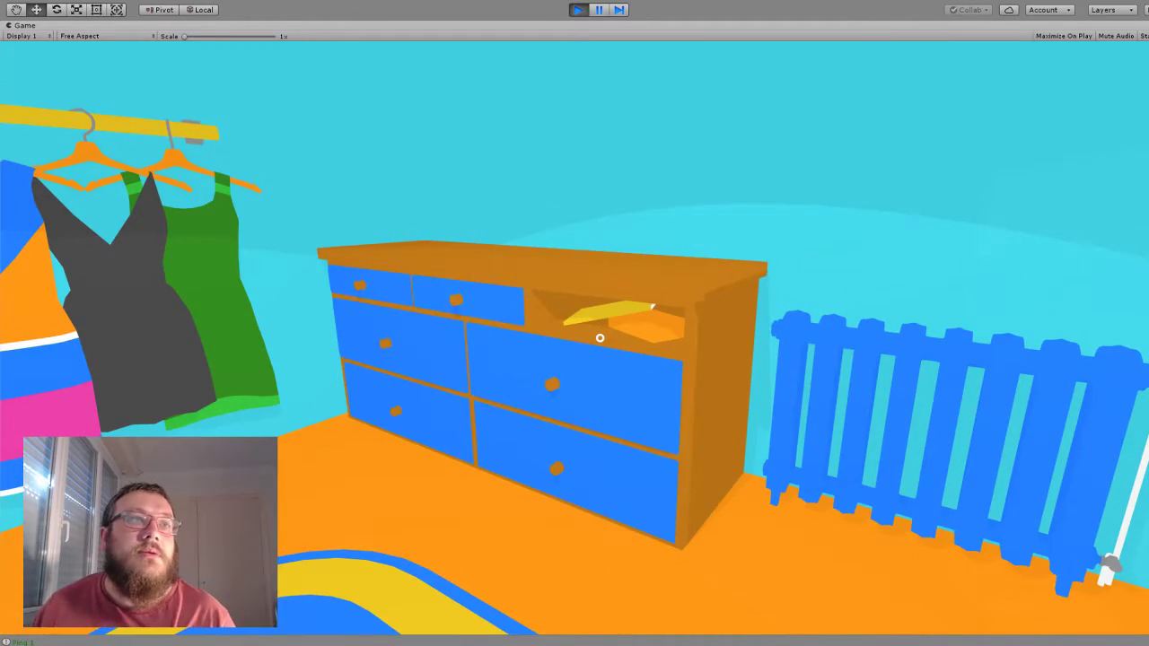
key(w)
key(a)
key(d)
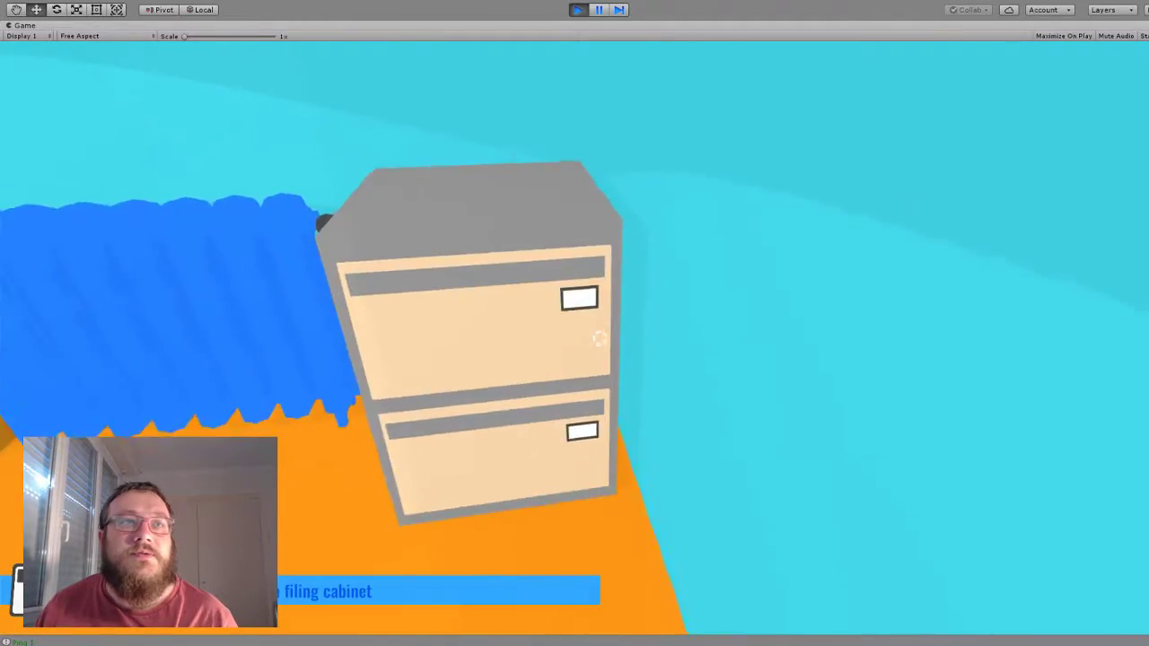
Step: Test opening and closing the filing cabinet's top drawer in the bedroom, viewing the coloured folders inside
key(w)
key(s)
click(599, 338)
key(e)
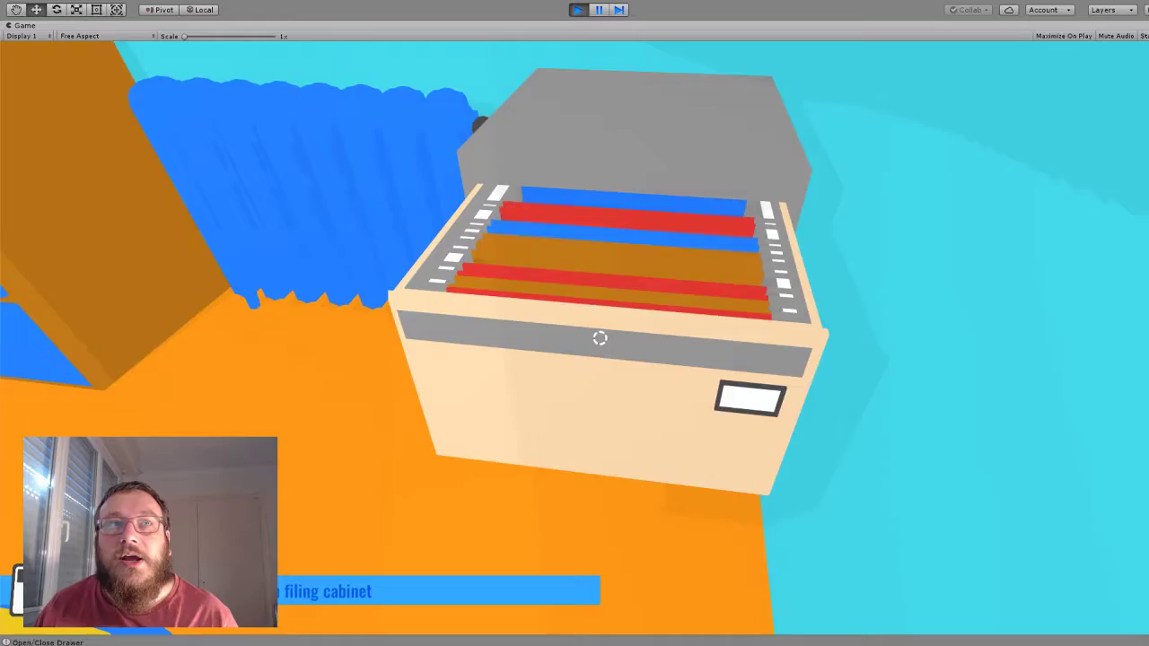
click(599, 338)
Step: Enter the dark green washroom and examine the white corner sink and blue radiator
key(w)
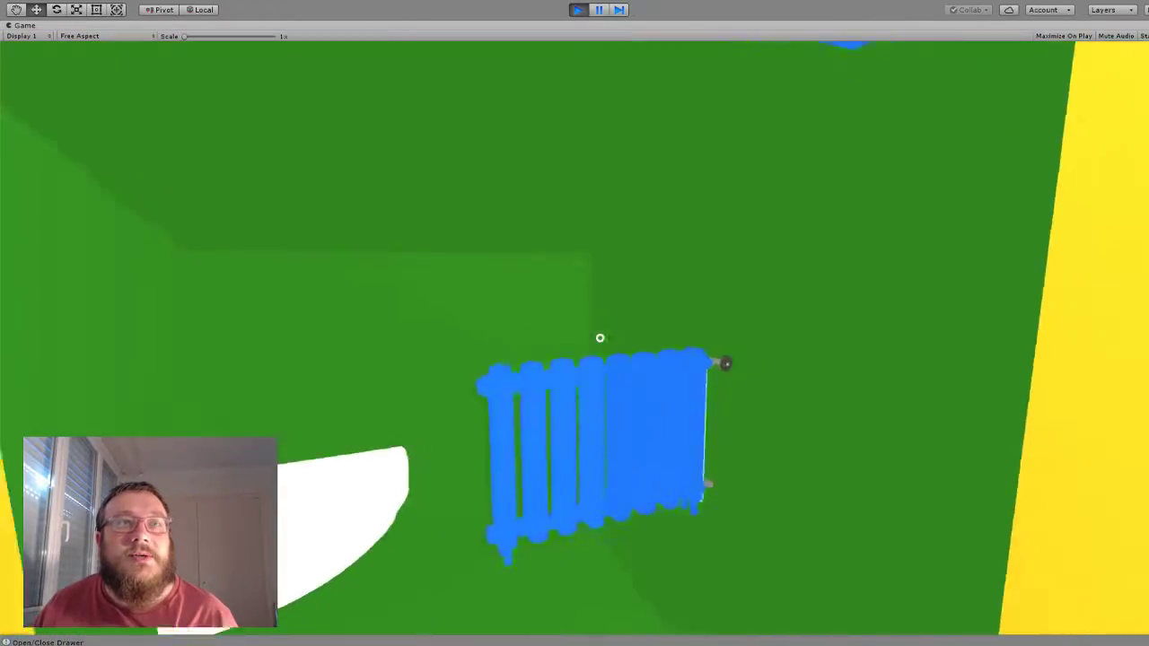
key(w)
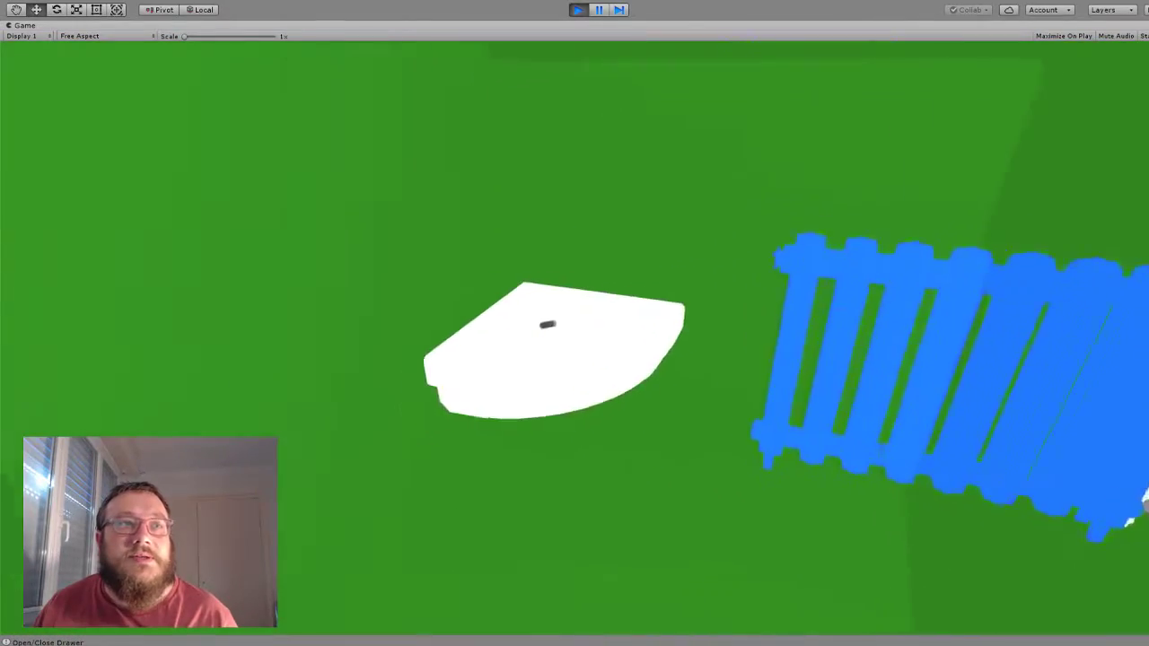
key(s)
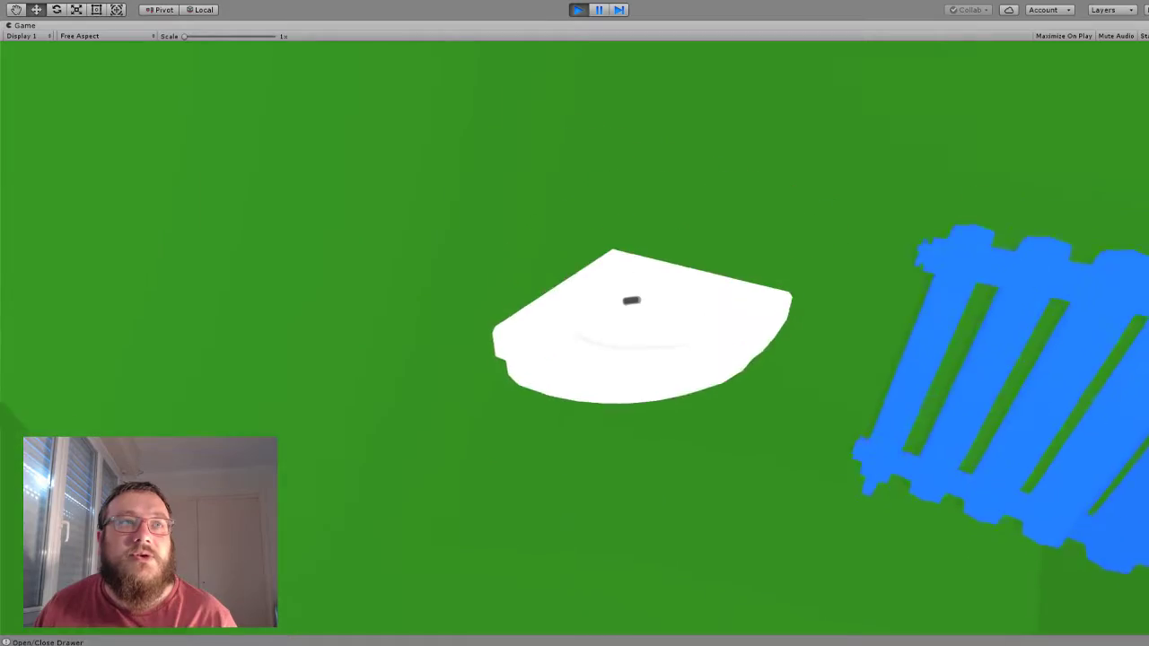
key(w)
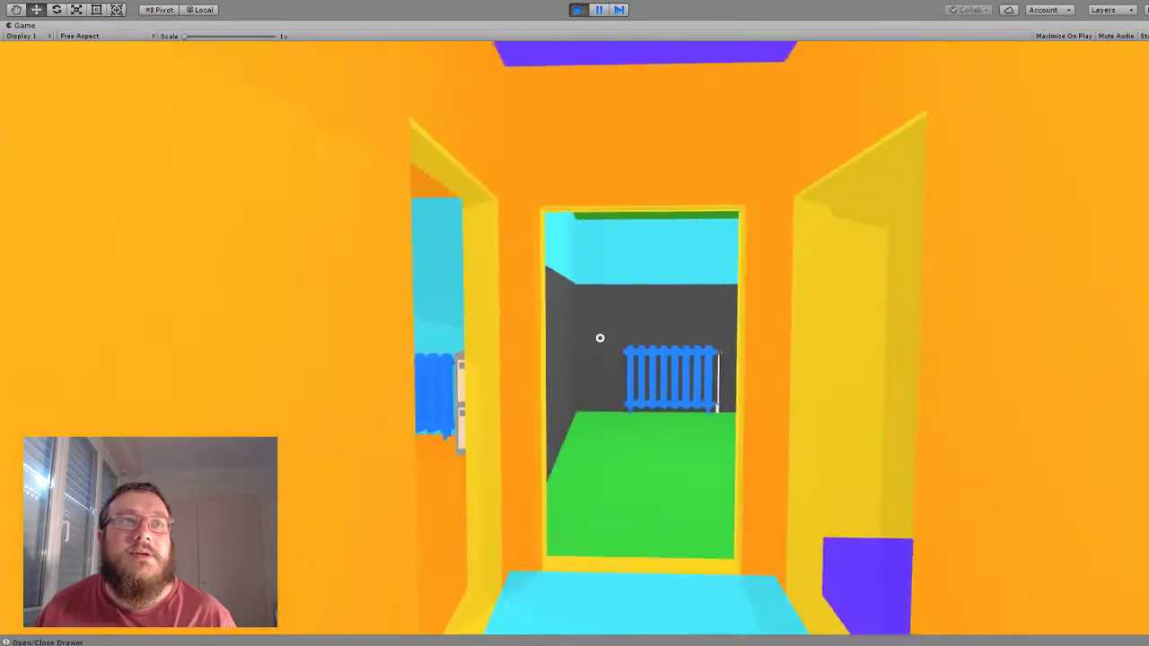
Step: Walk down the hallway into the yellow-tiled bathroom and examine the bottle shelf and wall tiles up close
key(w)
key(w)
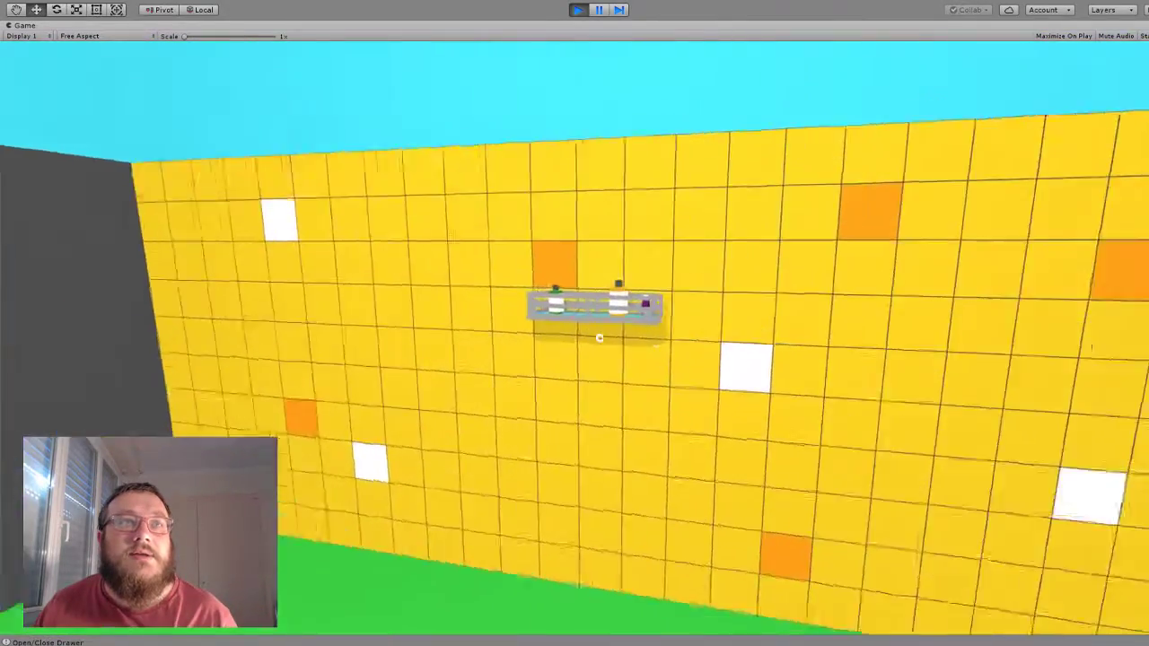
key(s)
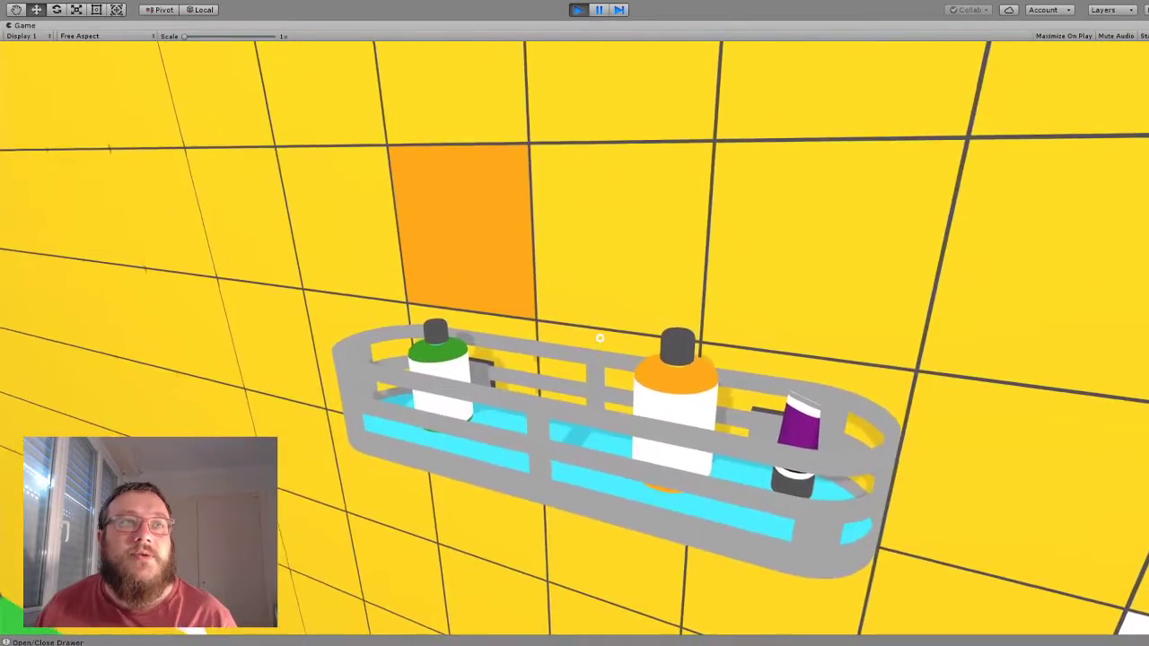
key(w)
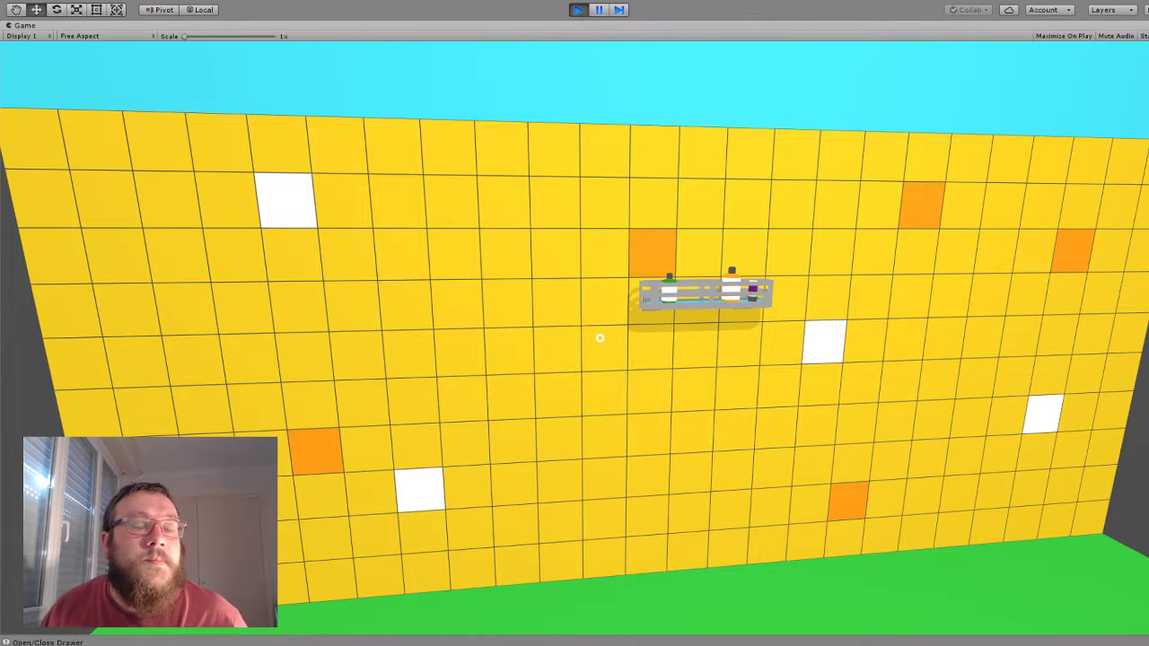
key(w)
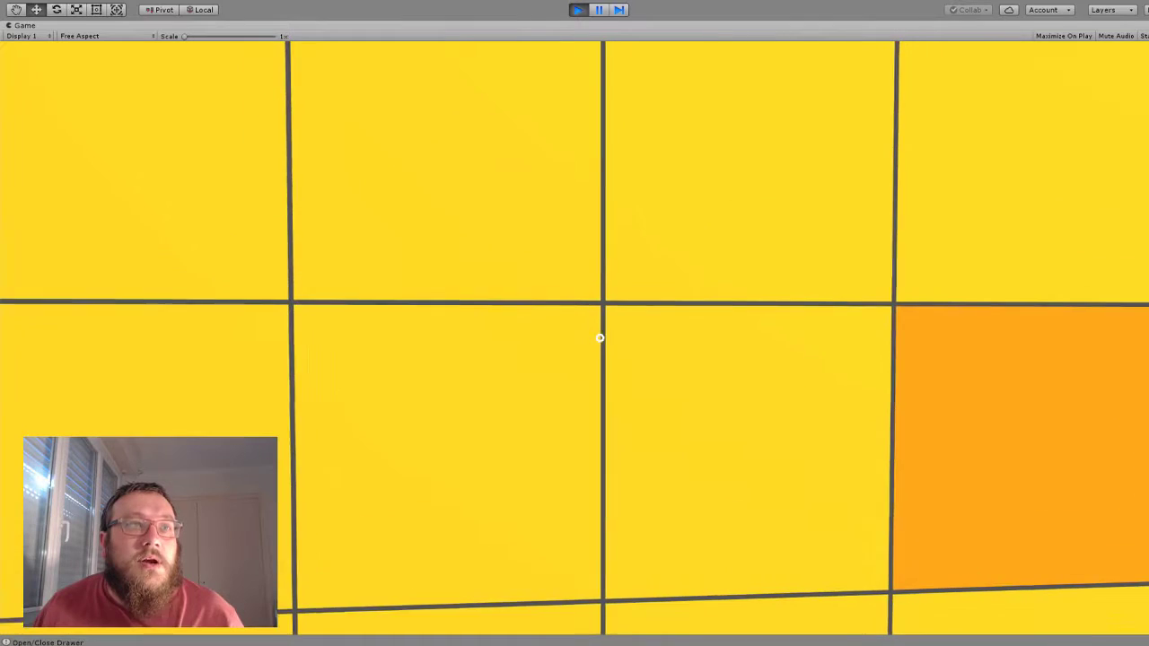
key(s)
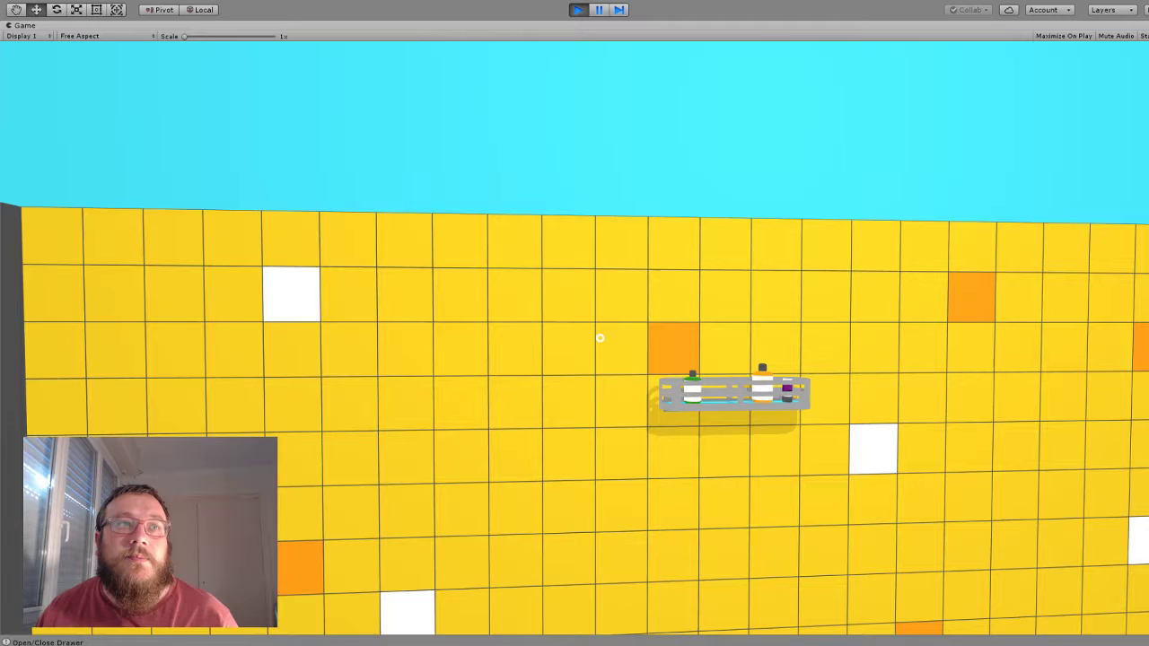
Step: Move around the tiled bathroom to view its walls and doorway, and inspect the bottle shelf from the side
key(a)
right_click(600, 338)
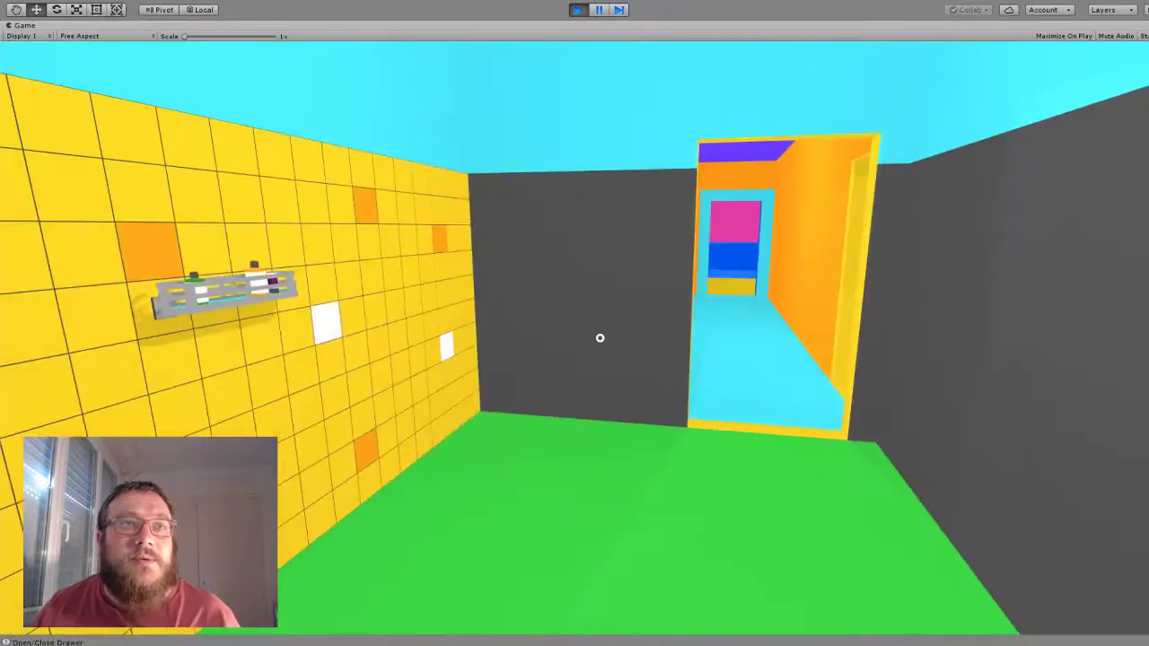
key(w)
key(d)
key(w)
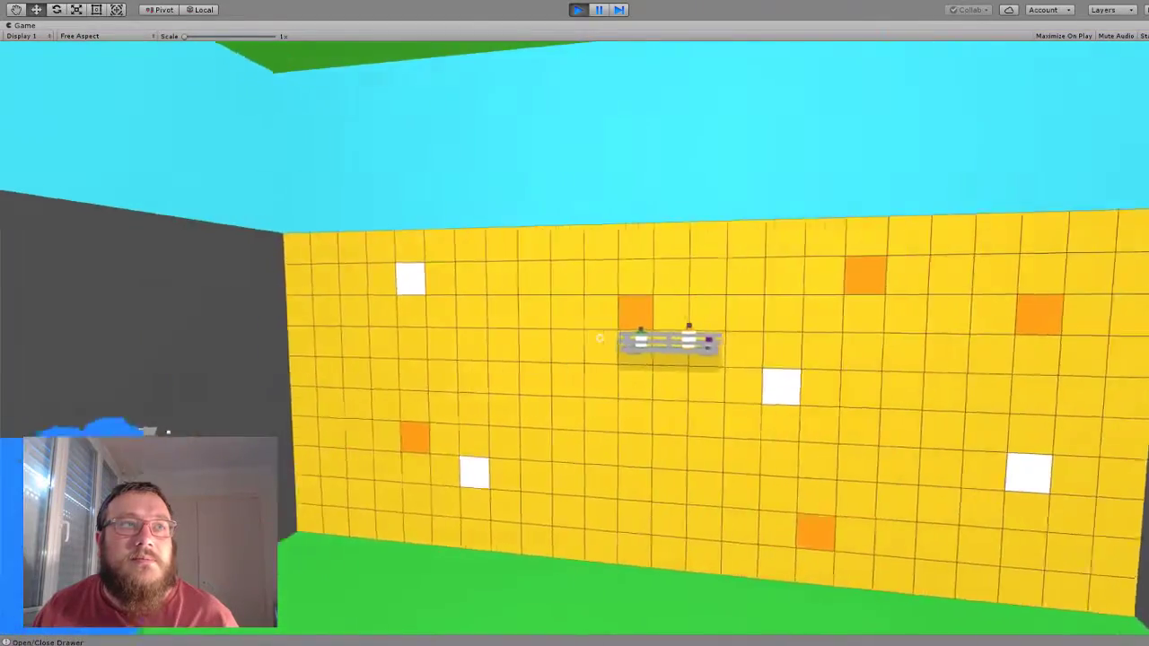
key(w)
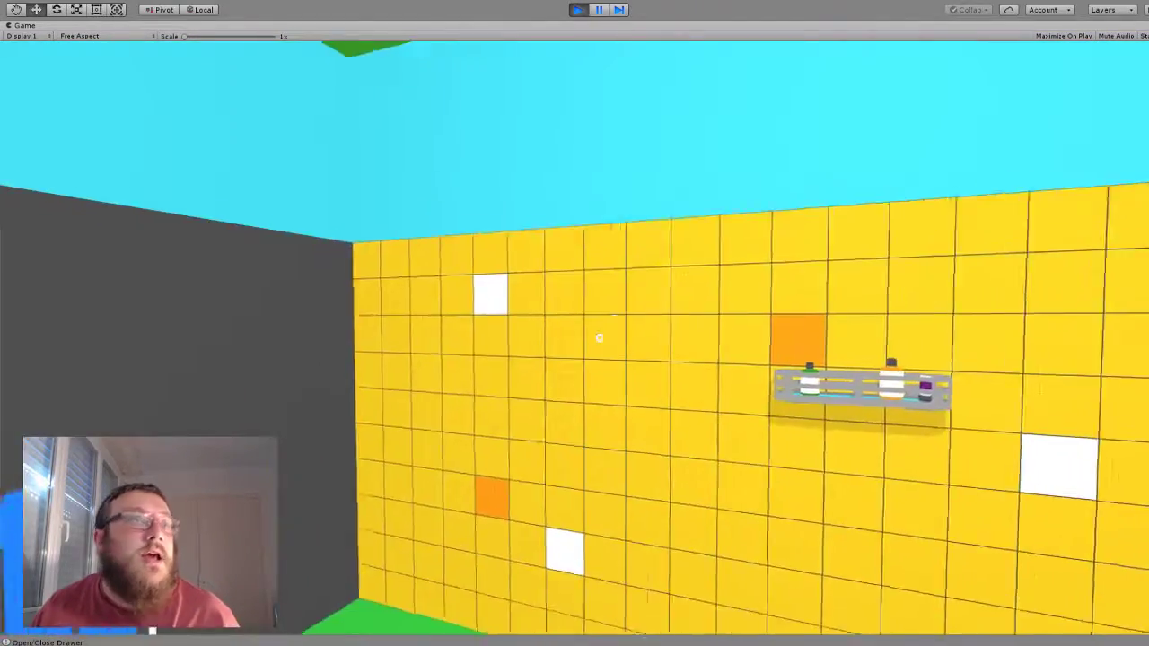
key(a)
key(d)
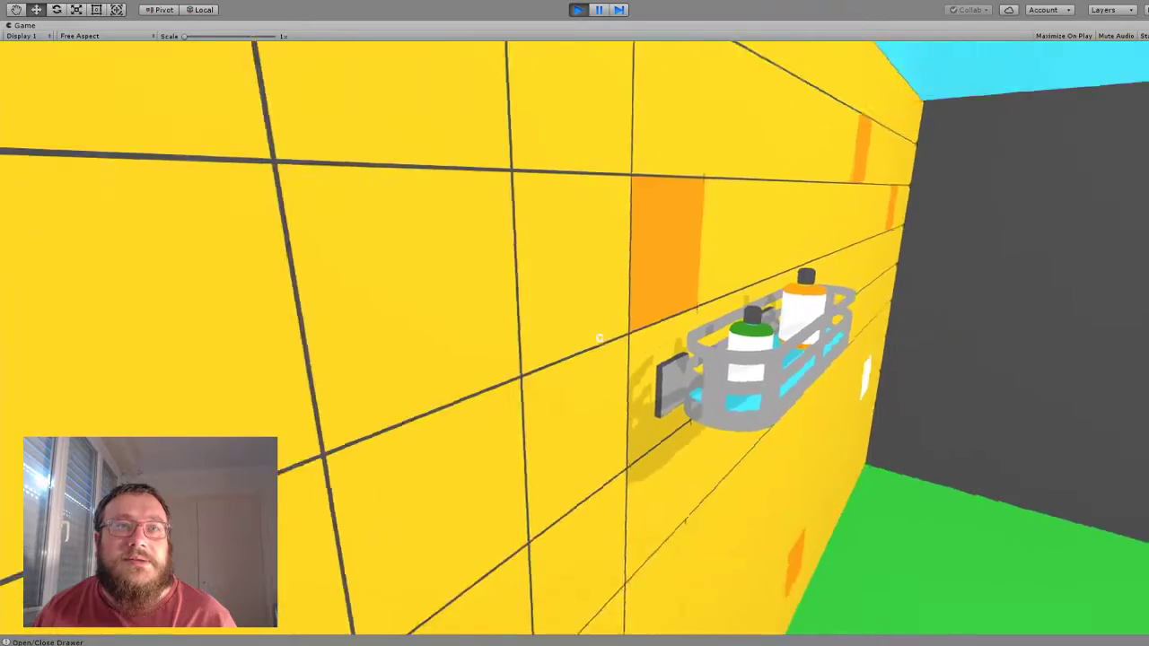
Step: Step out into the orange hallway and return to the bathroom's tiled wall beside the bottle shelf
key(w)
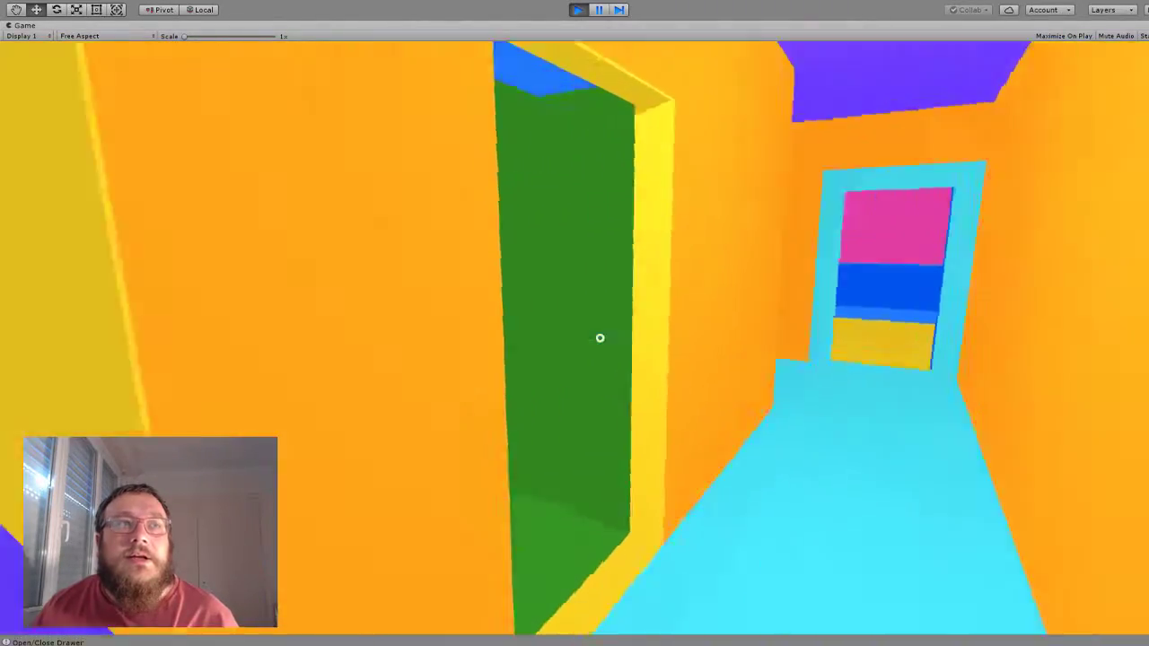
key(w)
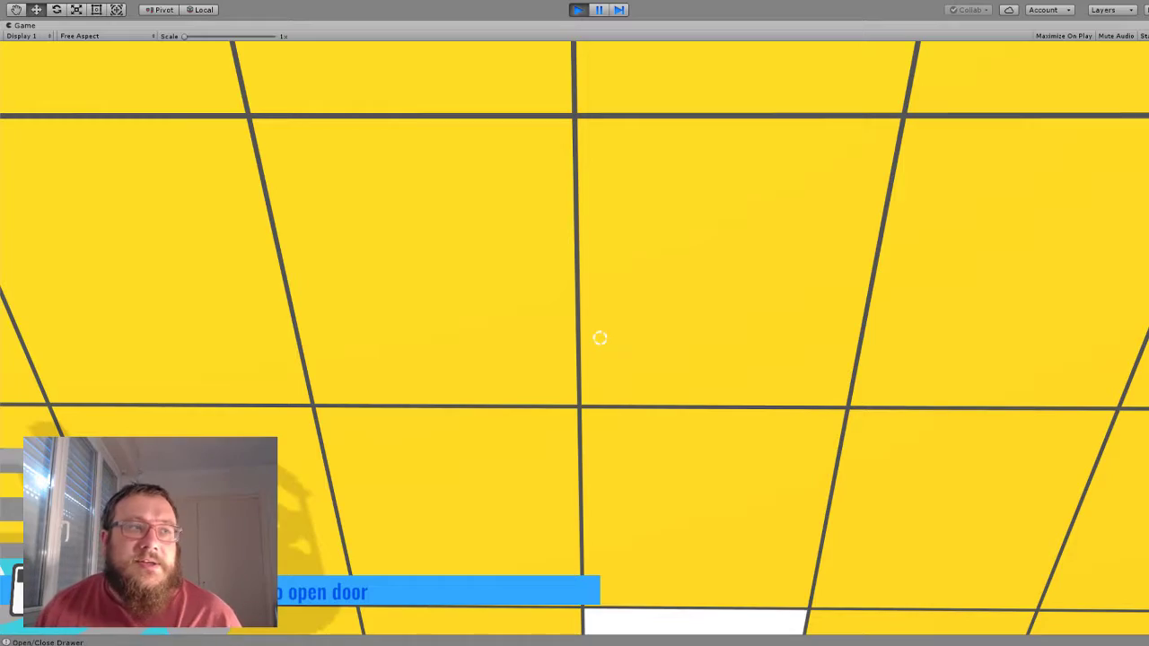
key(s)
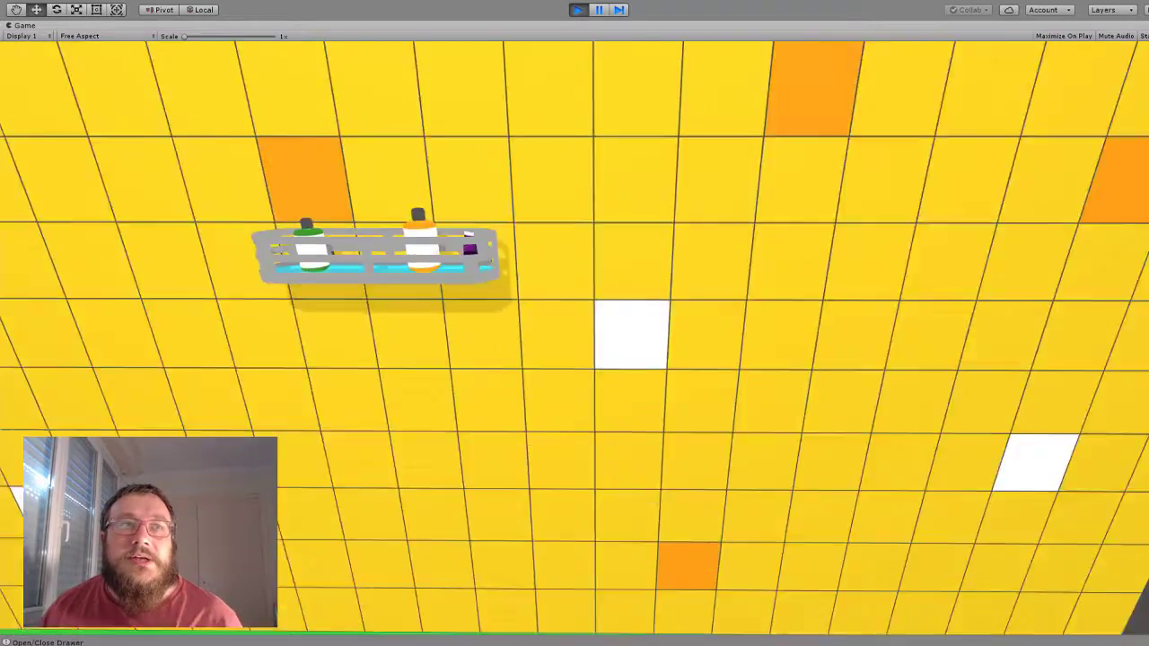
Step: Visit the yellow room, try the purple cupboard door, and walk back to the tiled bathroom
key(w)
key(w)
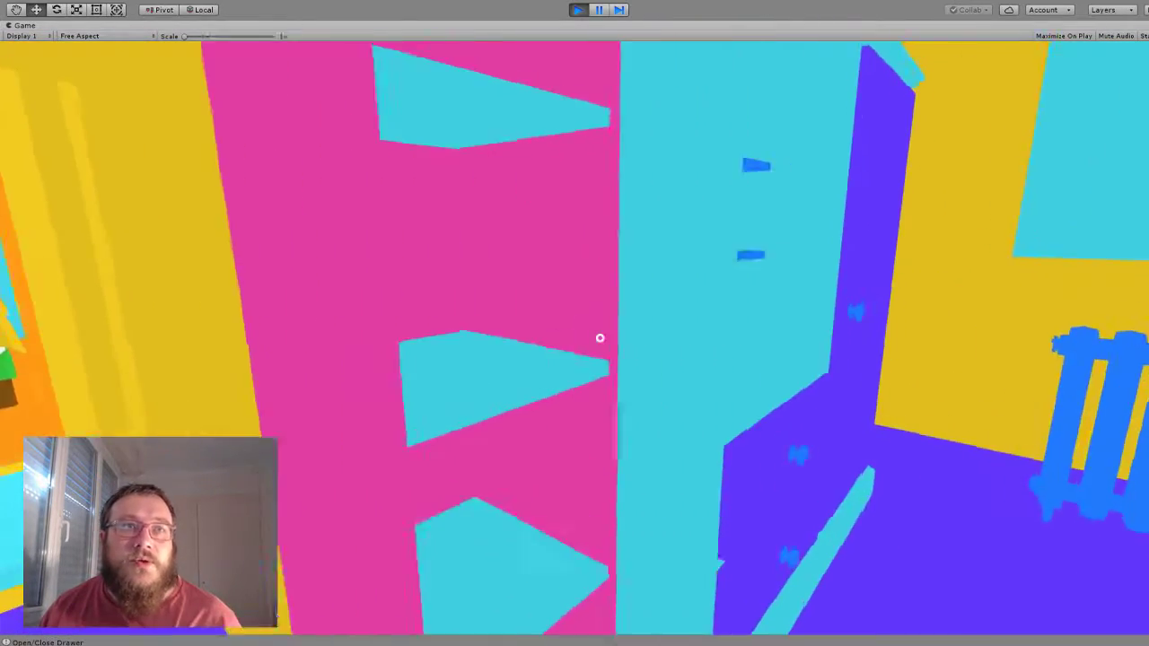
click(600, 339)
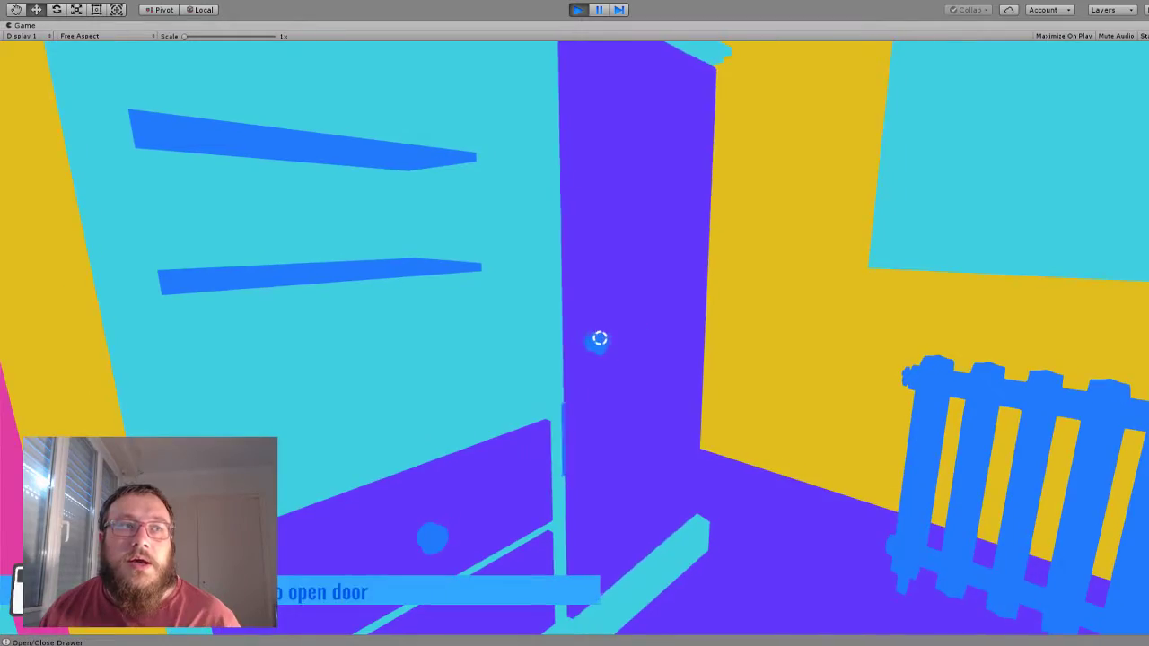
key(w)
key(w)
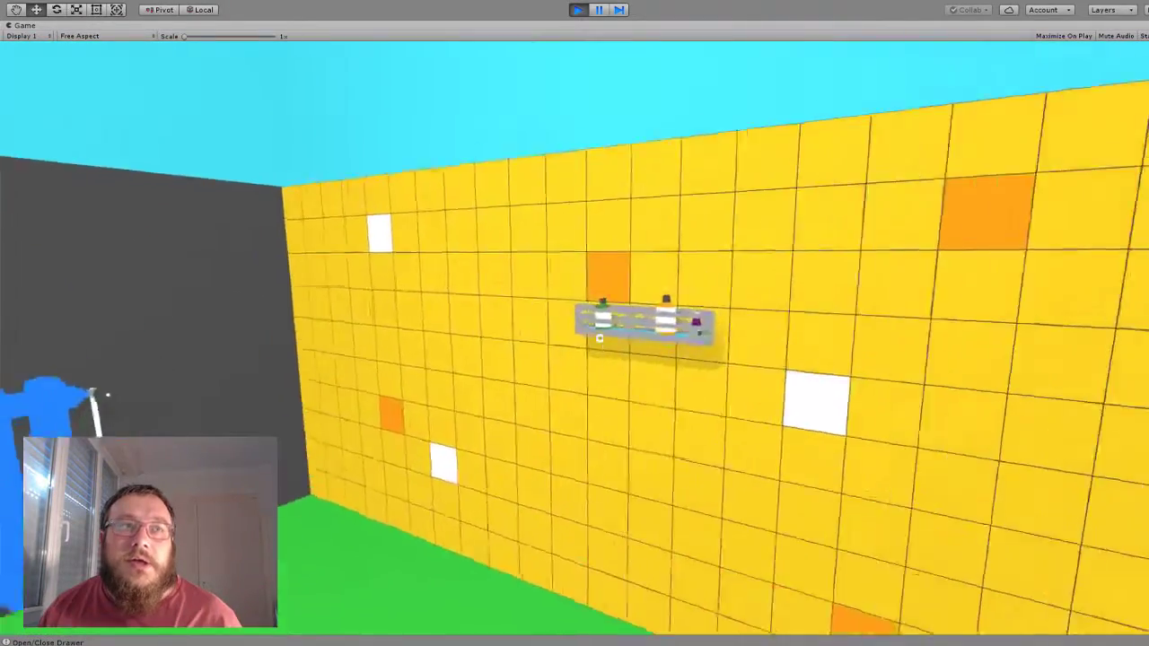
Step: Inspect the tiled wall and bottle shelf from both sides, view the radiator corner, and turn towards the hallway door
key(w)
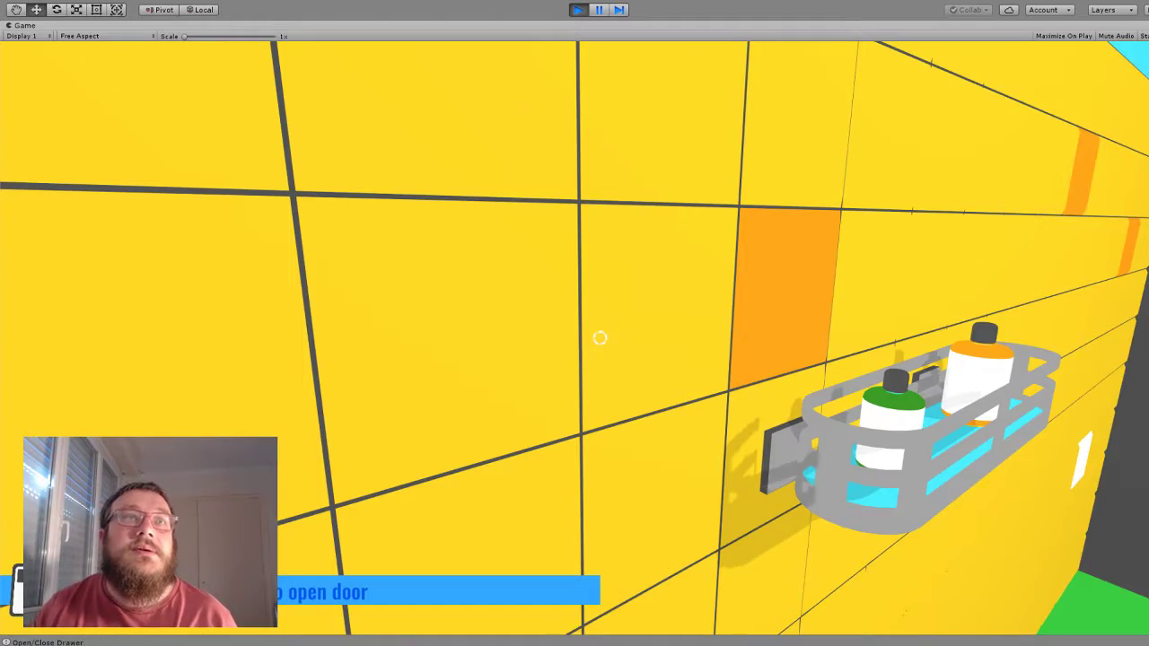
key(d)
key(w)
key(s)
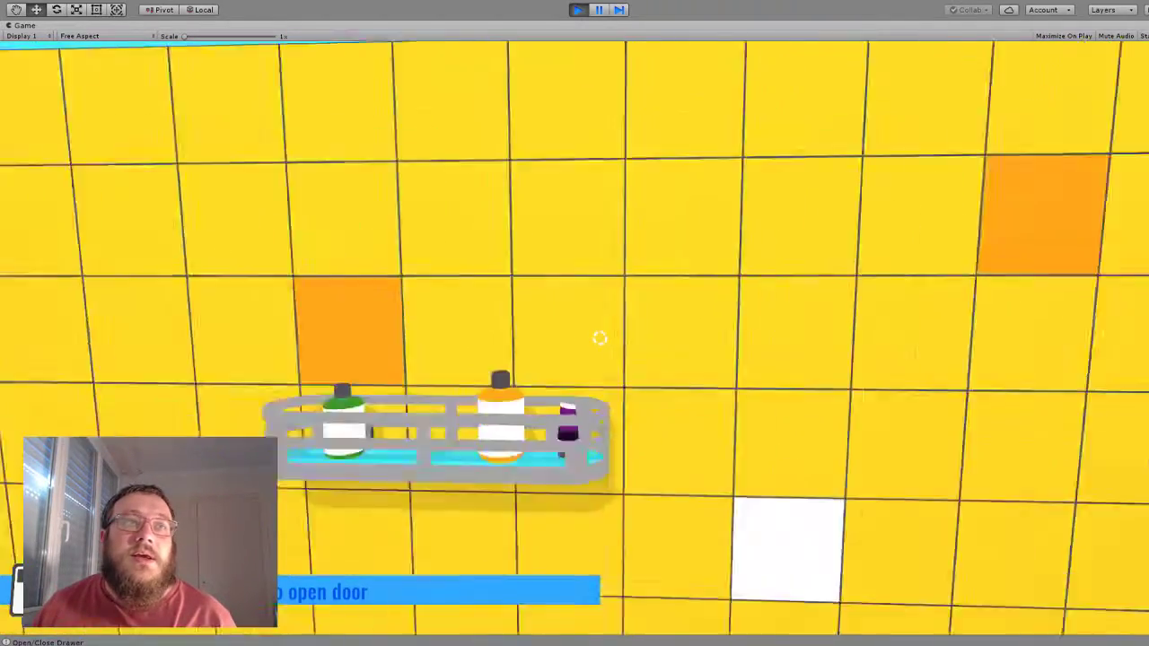
key(w)
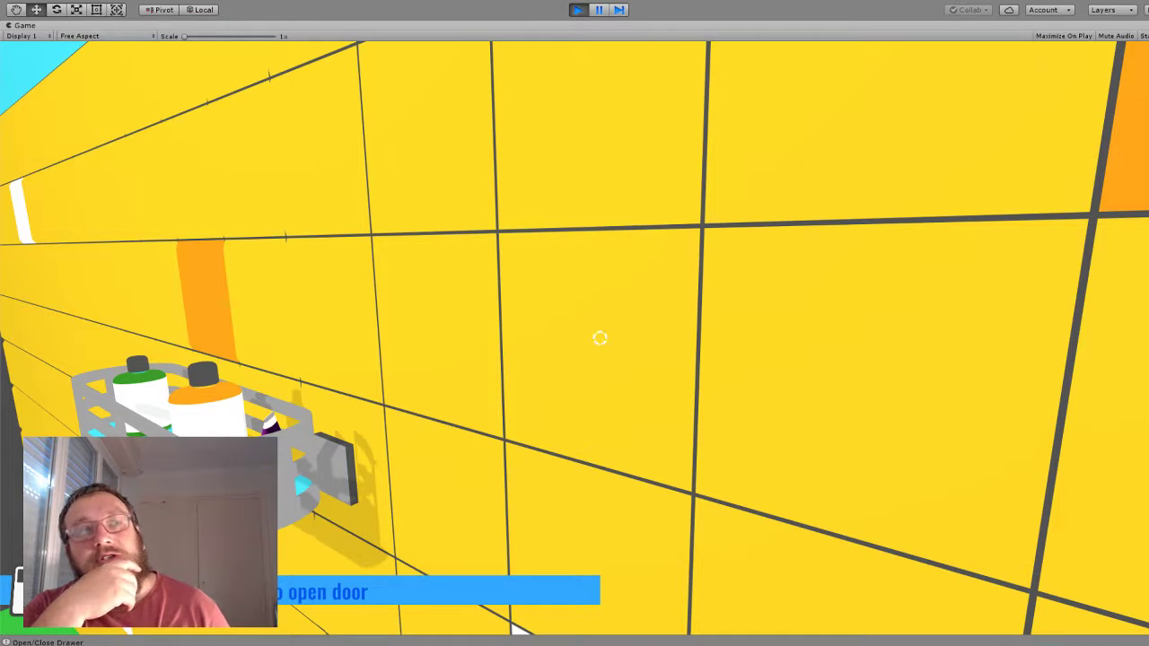
key(s)
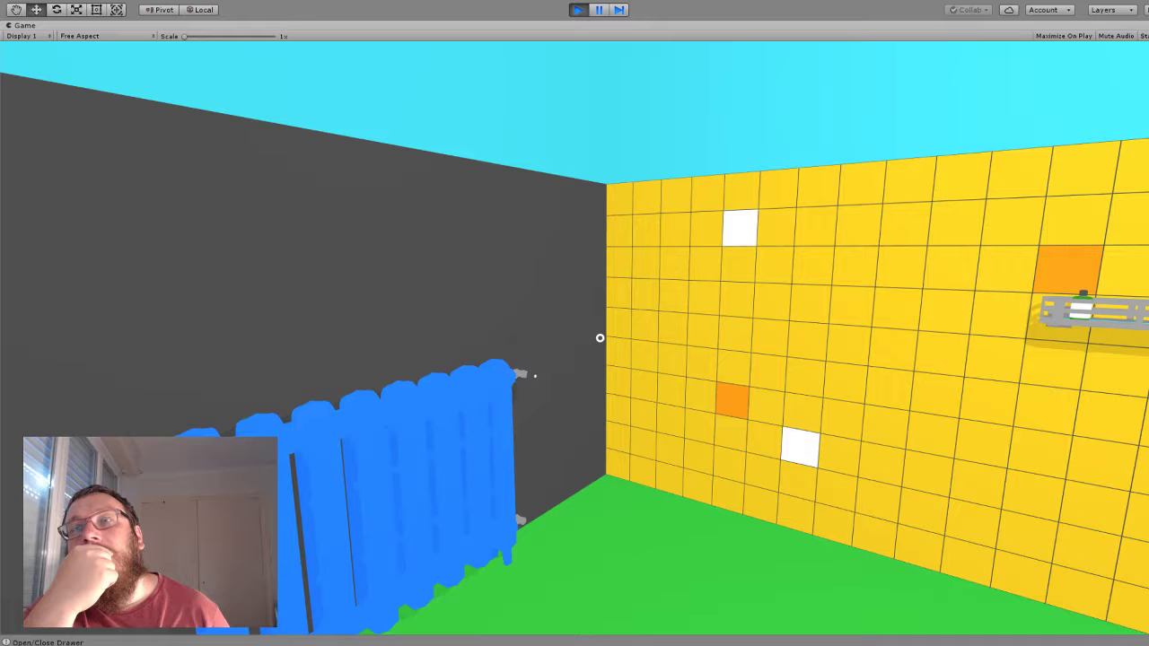
key(w)
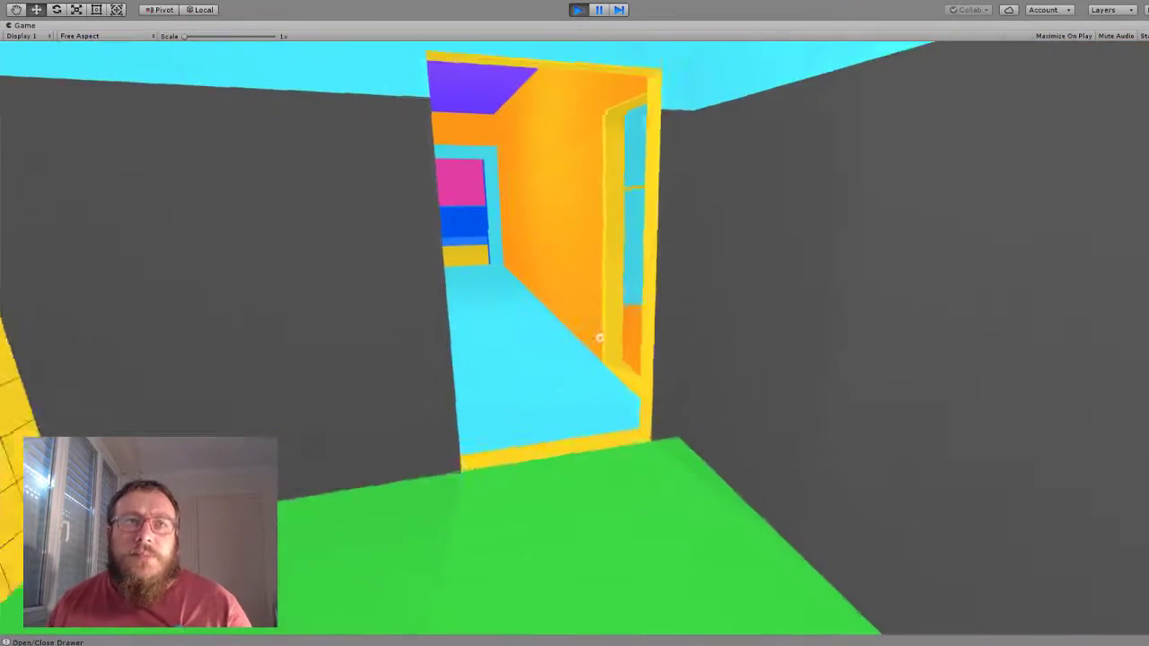
Step: Look down the orange hallway from the bathroom doorway and return to the tiled wall with the bottle shelf
key(w)
key(w)
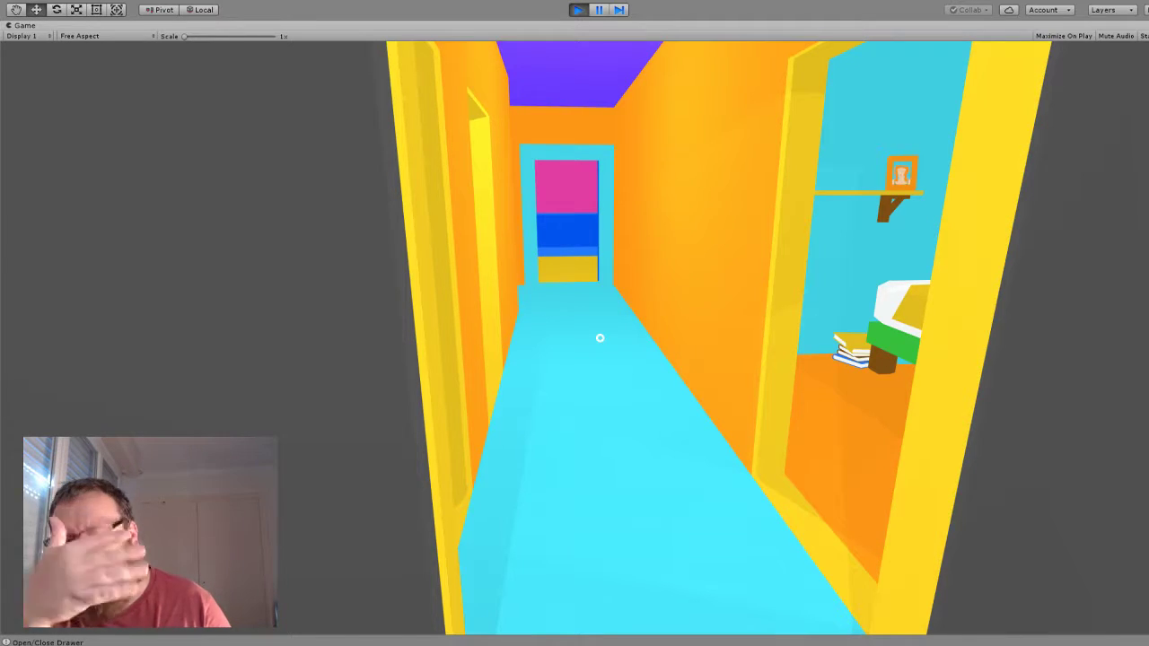
key(s)
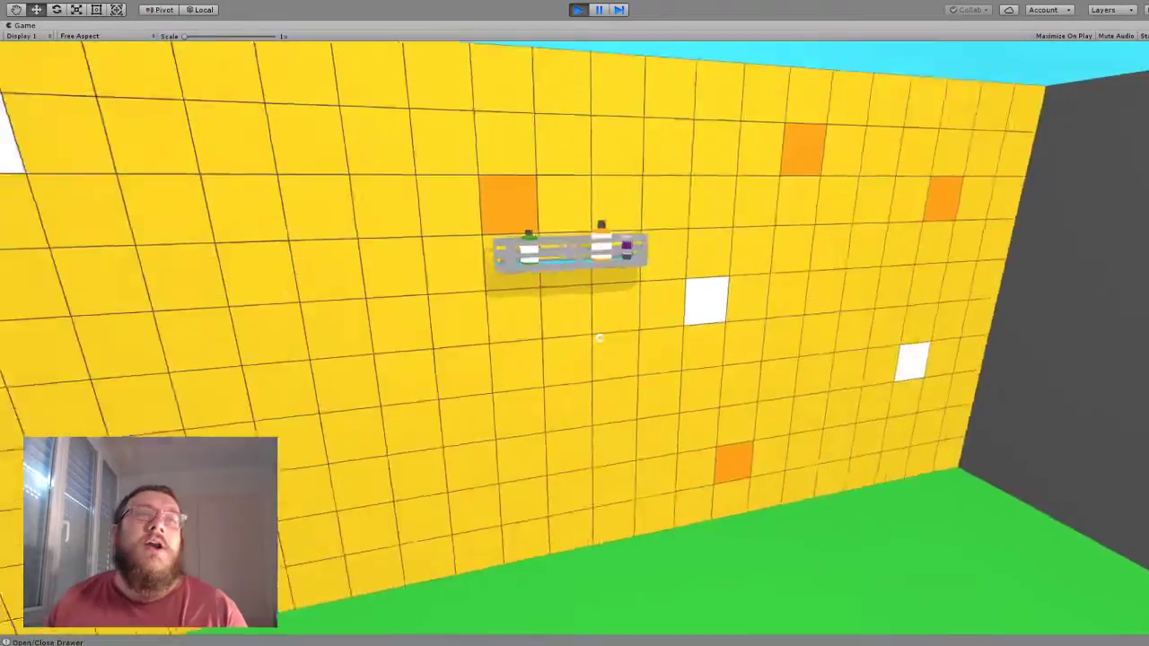
Step: Walk out to the blue stairwell and go down to the green-framed picture on the wall
key(w)
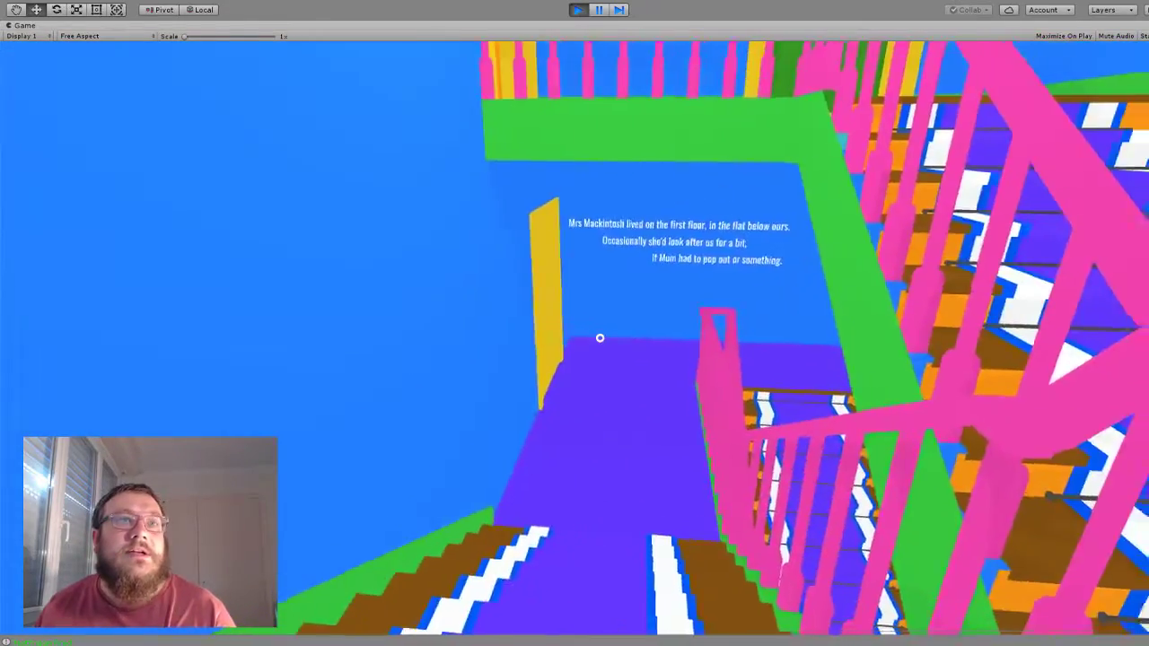
key(w)
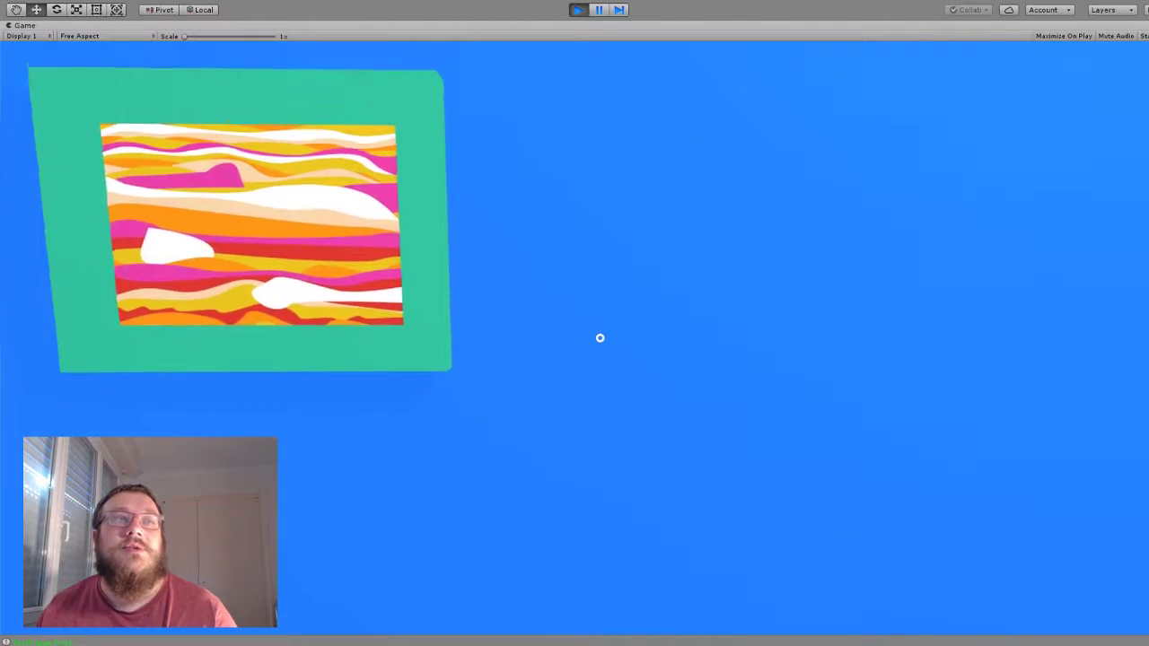
mouse_move(600, 338)
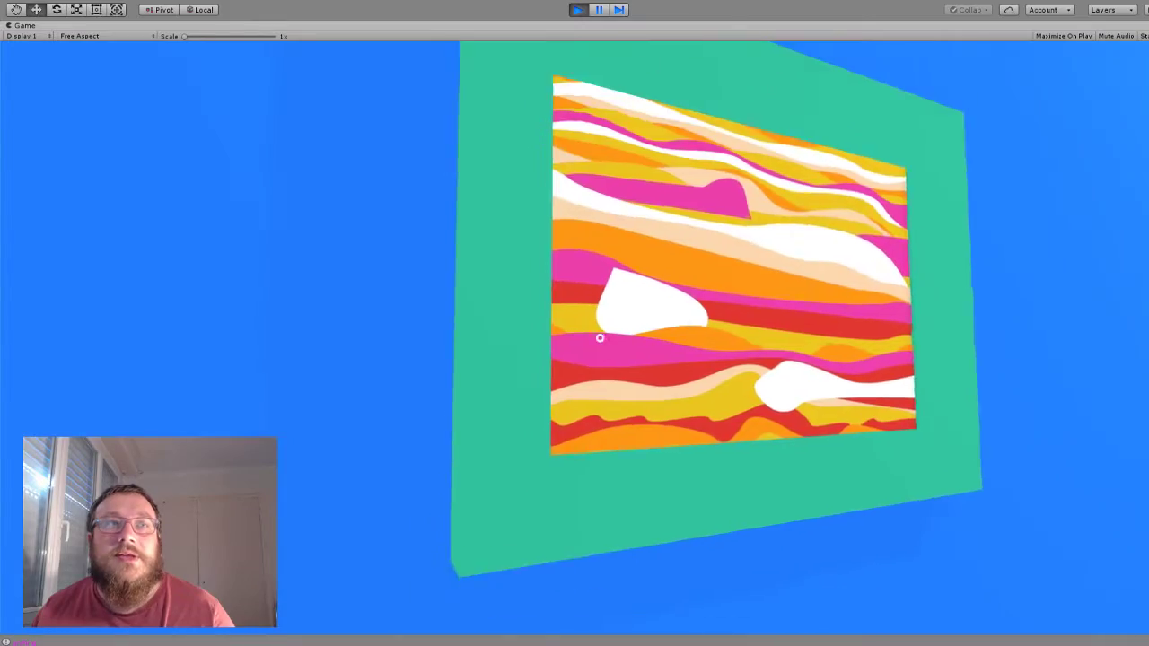
Step: Climb back up the stairs to view the picture, window and hanging bulb, and approach the picture again to trigger its caption
key(s)
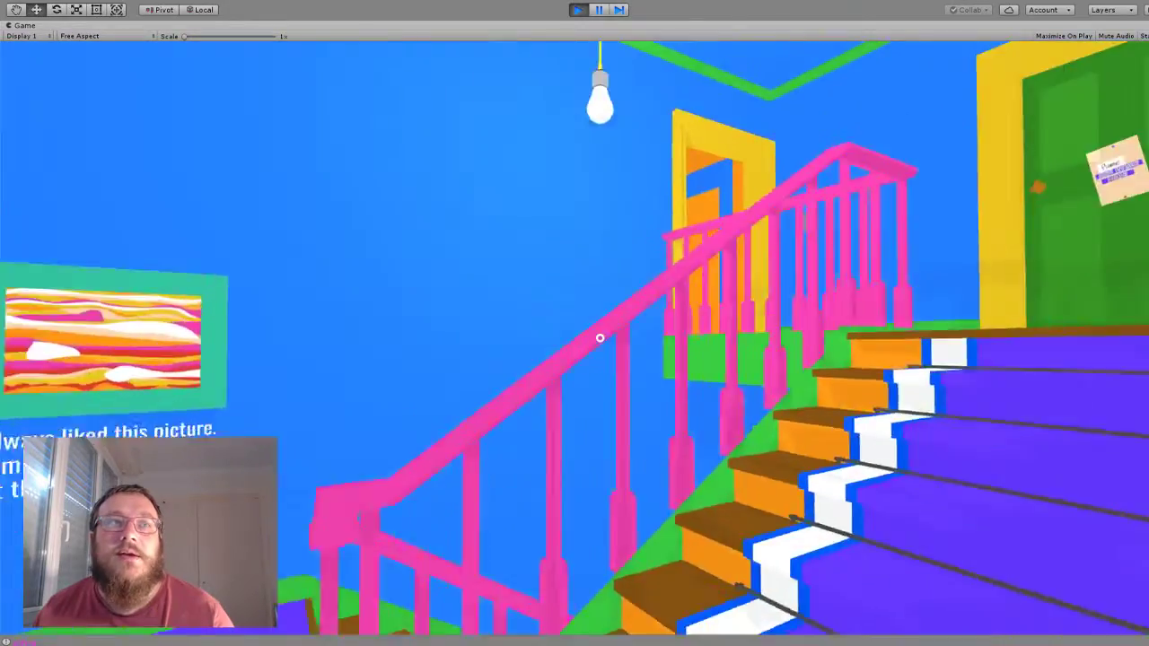
key(w)
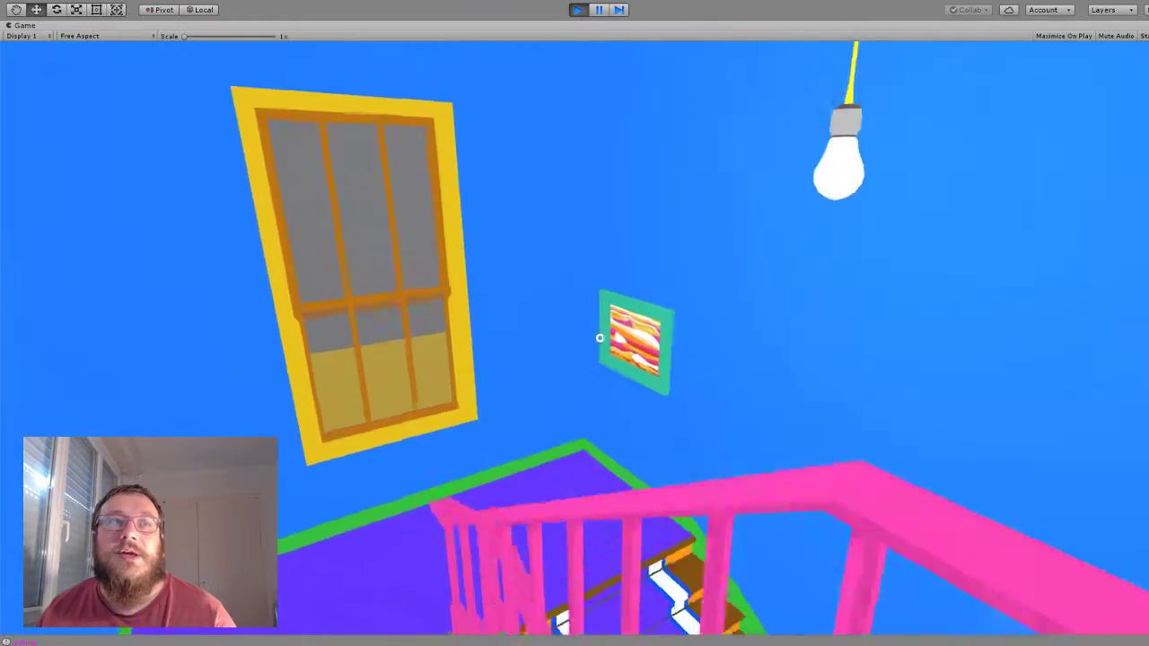
key(s)
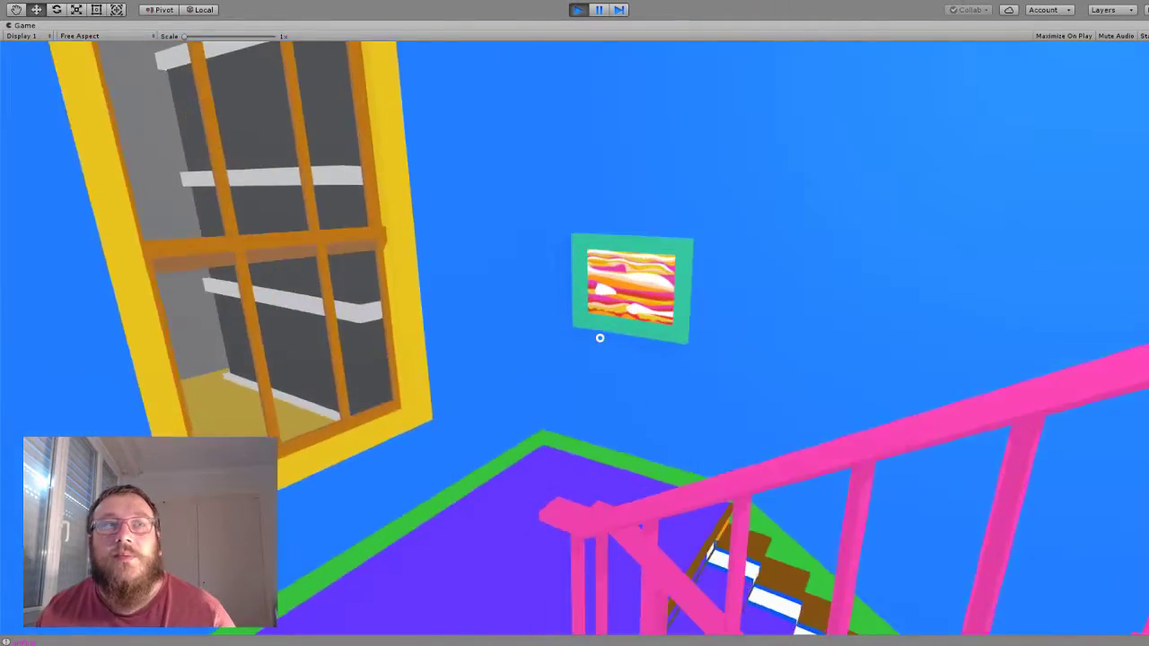
key(w)
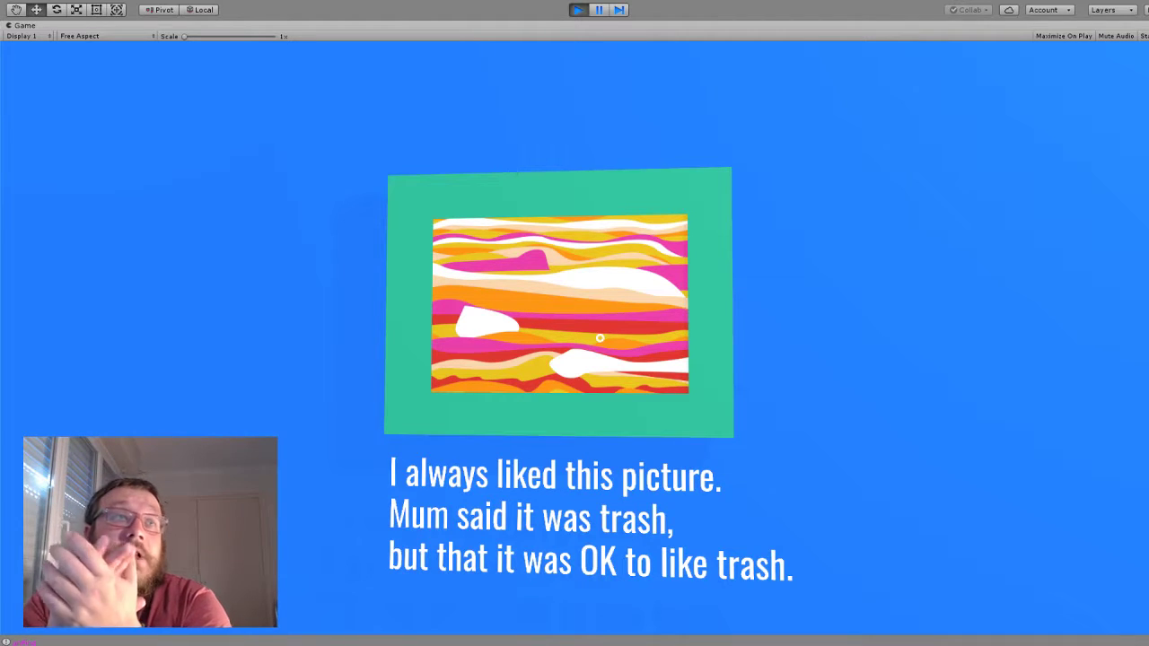
Step: Retreat to the top landing and walk back to the picture to replay its caption up close
key(s)
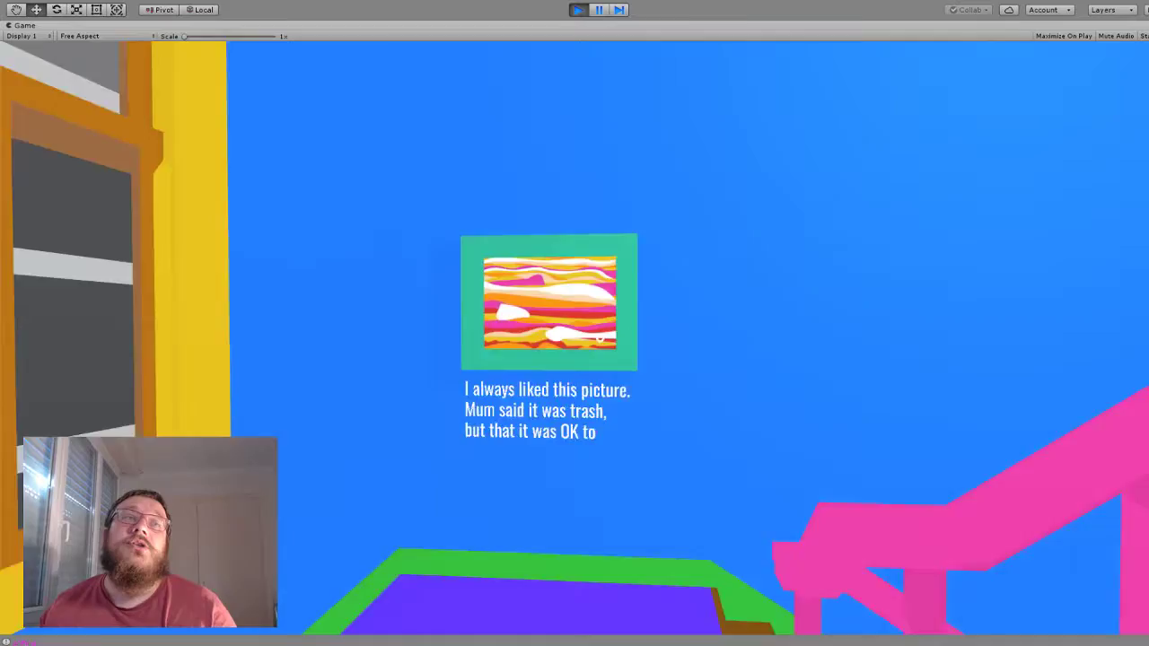
key(s)
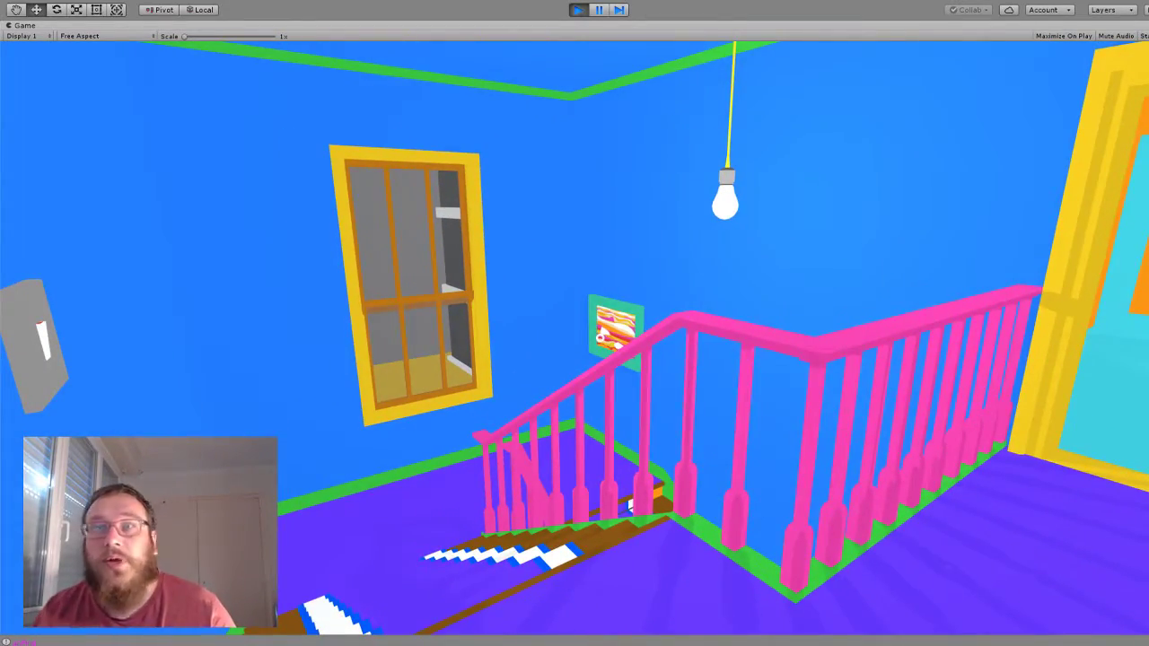
key(w)
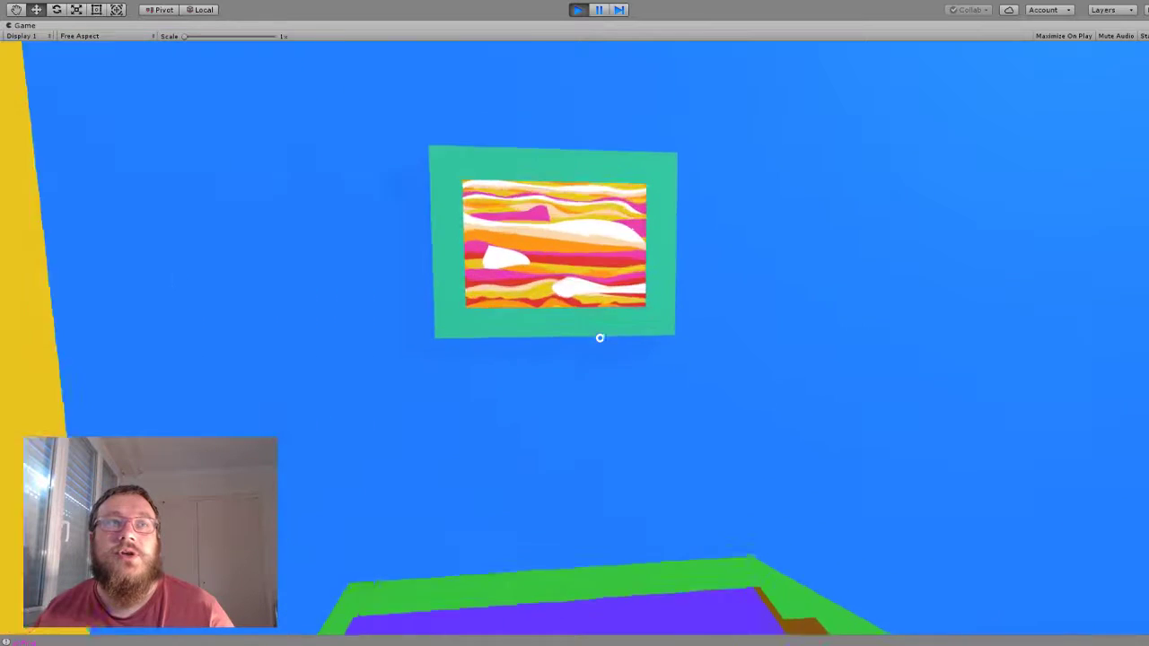
key(w)
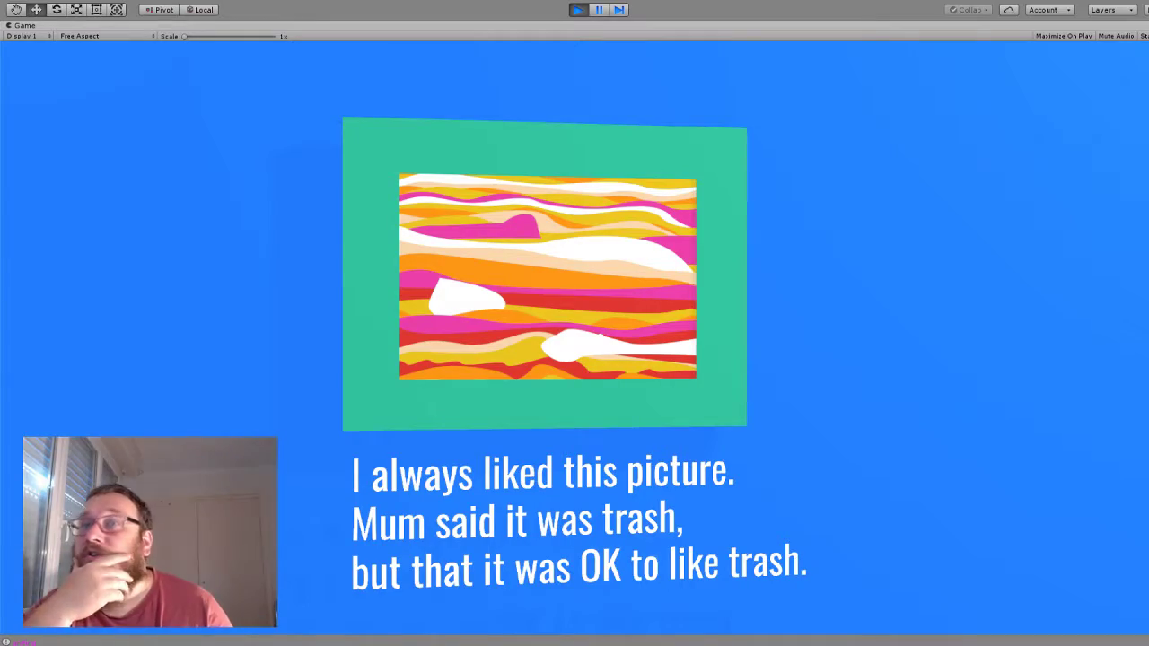
Step: Visit the first-floor flat's door and wall text, and climb back to the half-landing beside the picture
key(s)
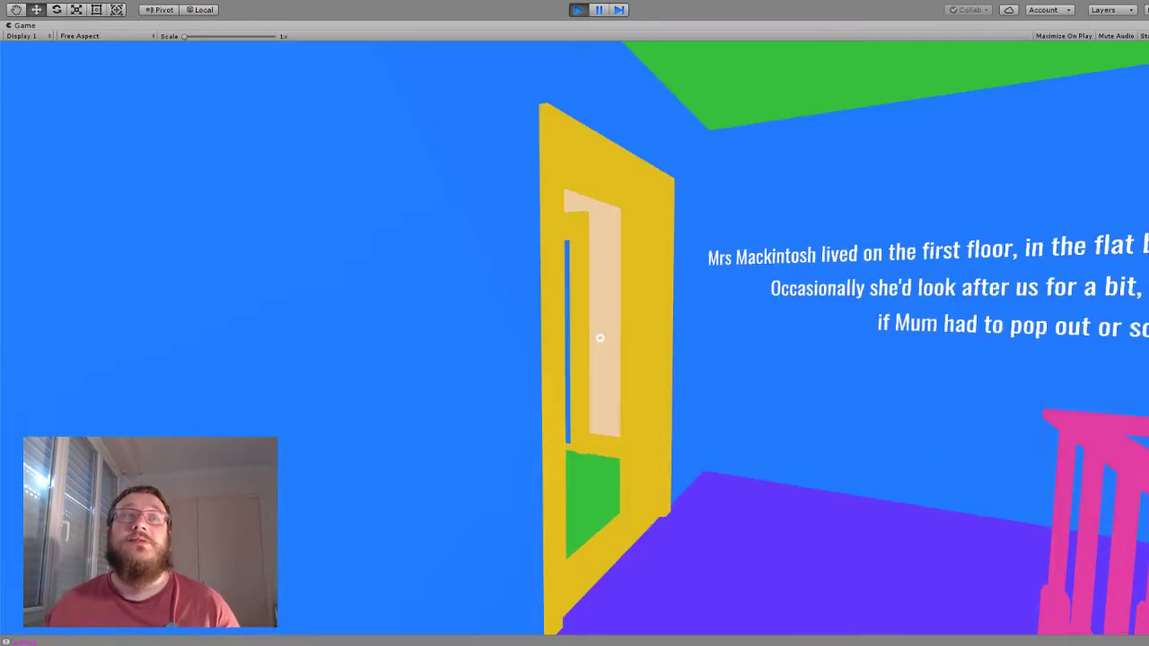
key(d)
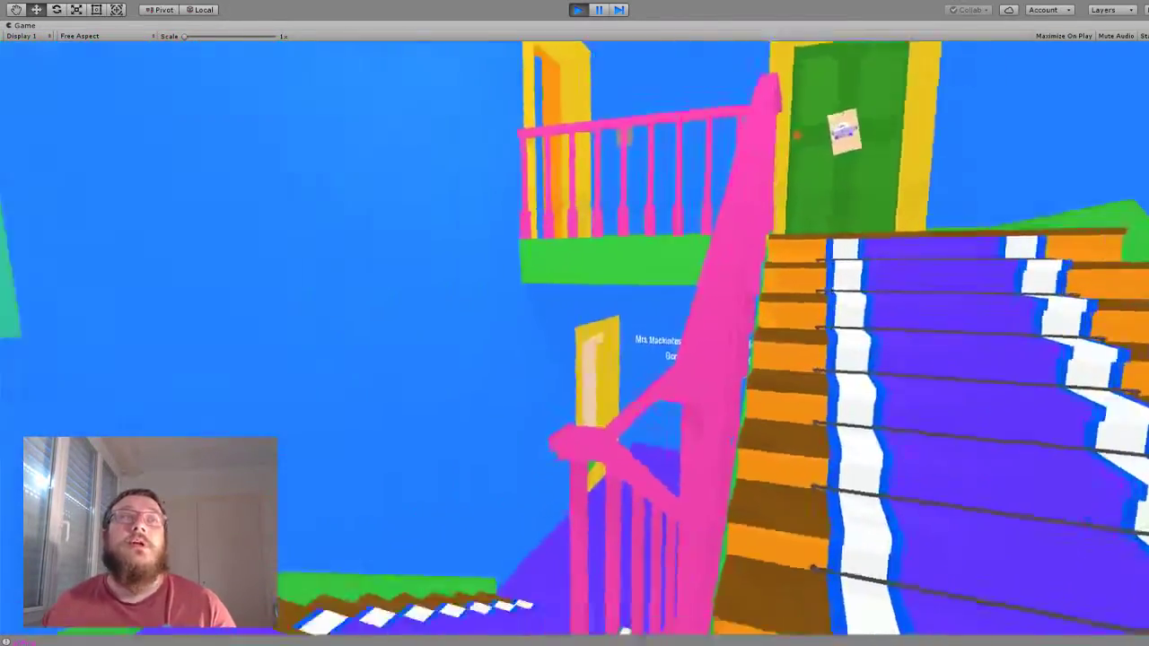
key(w)
key(s)
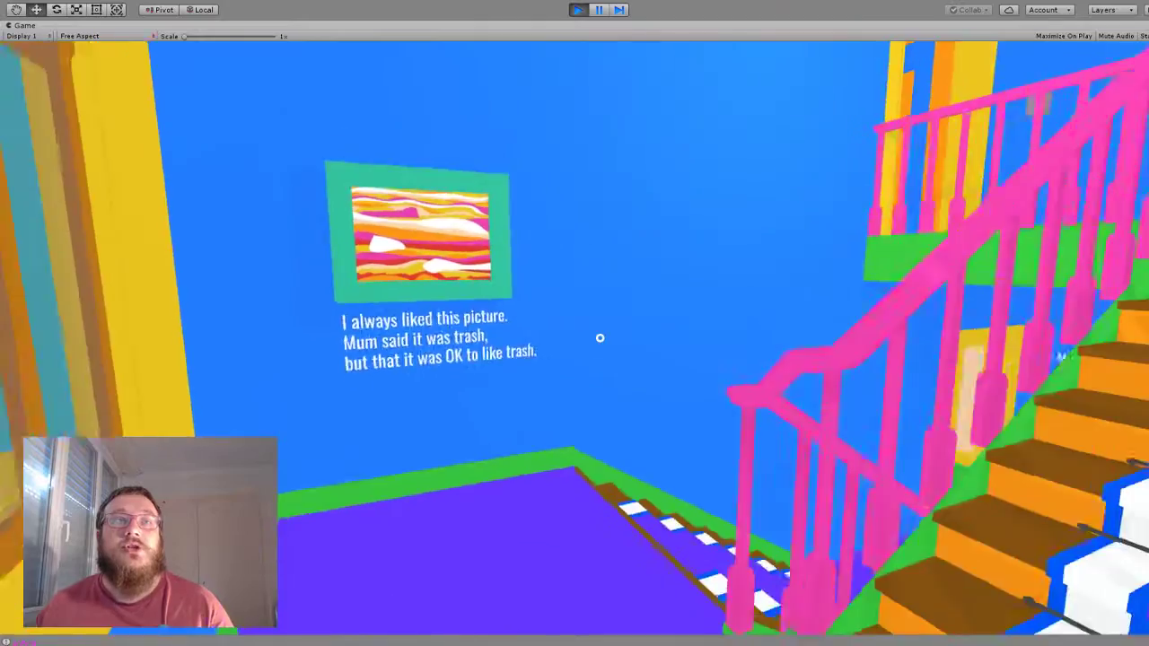
Step: Replay the picture's caption, revisit the first-floor flat's door and text below, and back up to the half-landing
key(w)
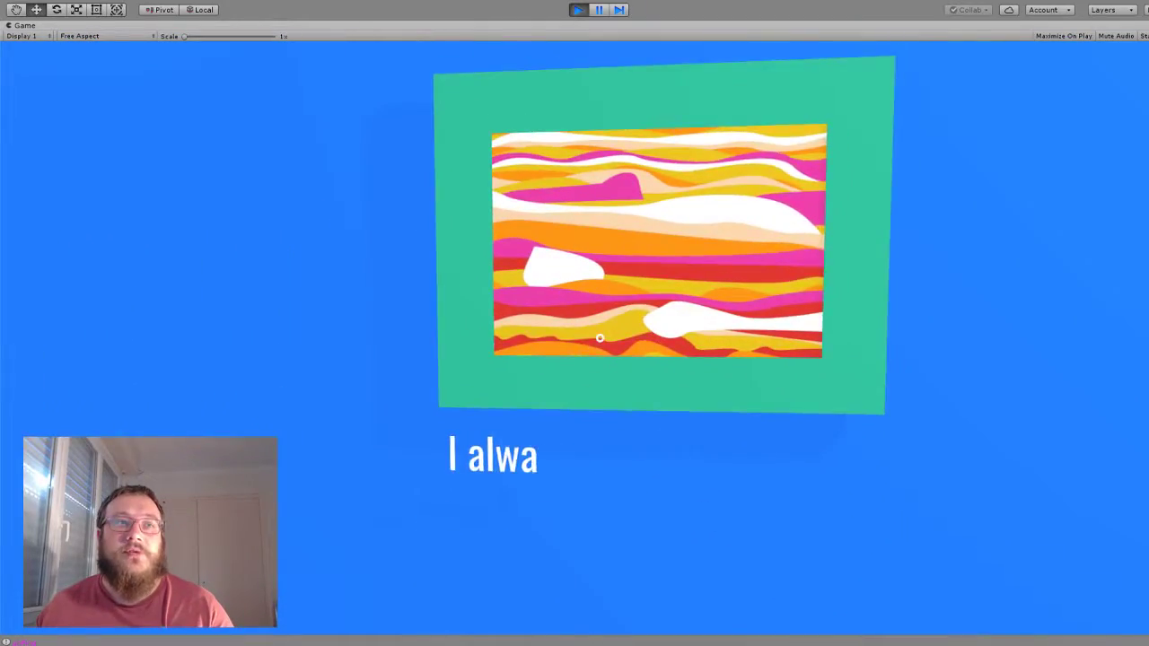
key(w)
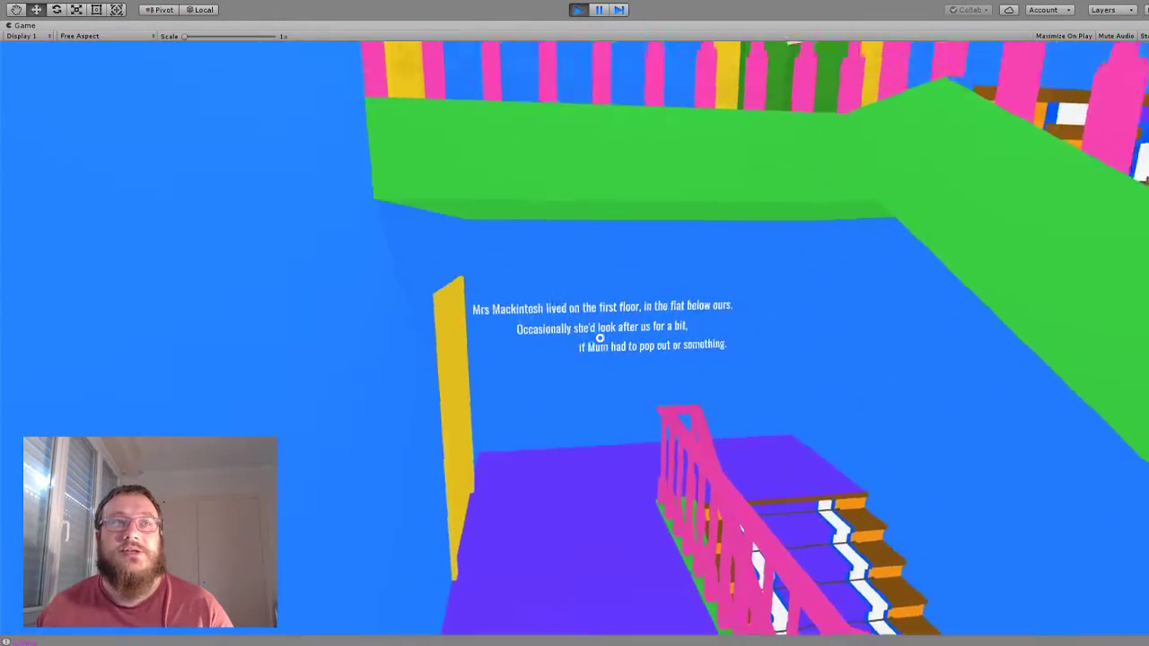
key(s)
key(w)
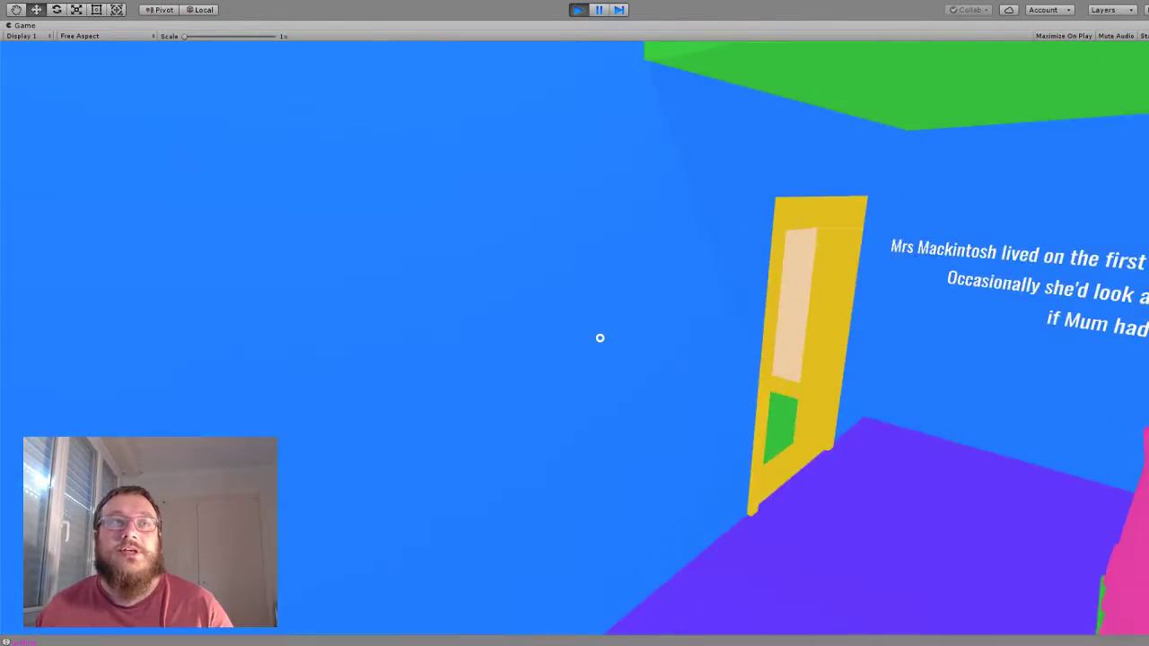
key(s)
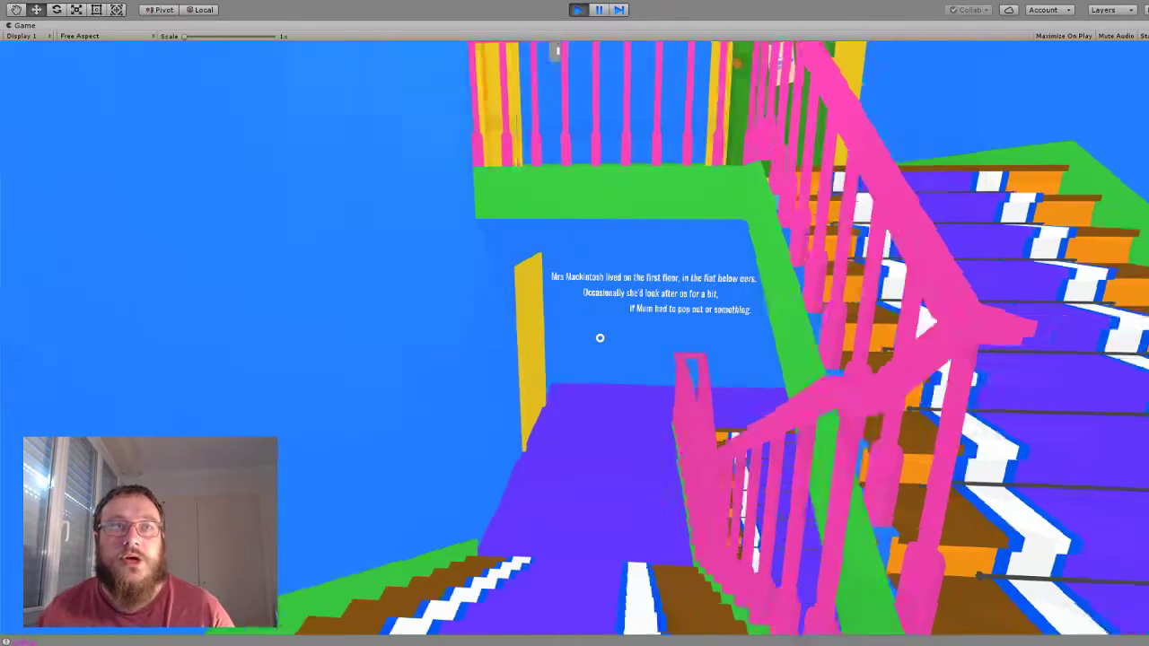
Step: Re-enter the apartment and inspect the cans, jars and boxes on the kitchen pantry shelves from near and far
key(w)
key(w)
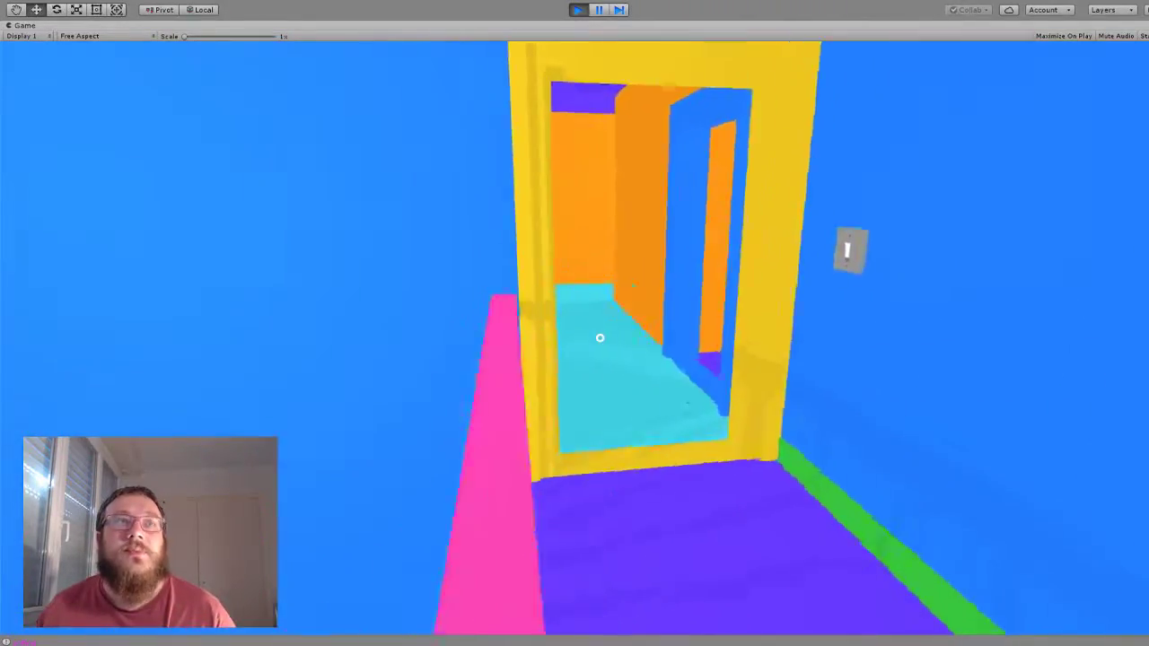
key(w)
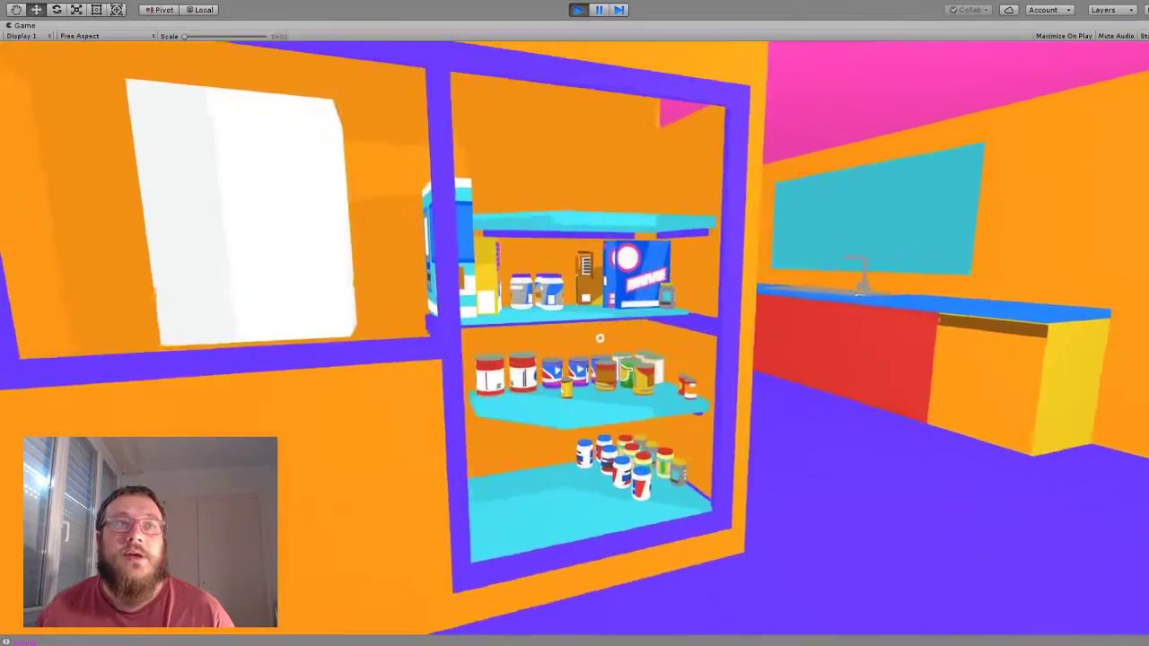
key(w)
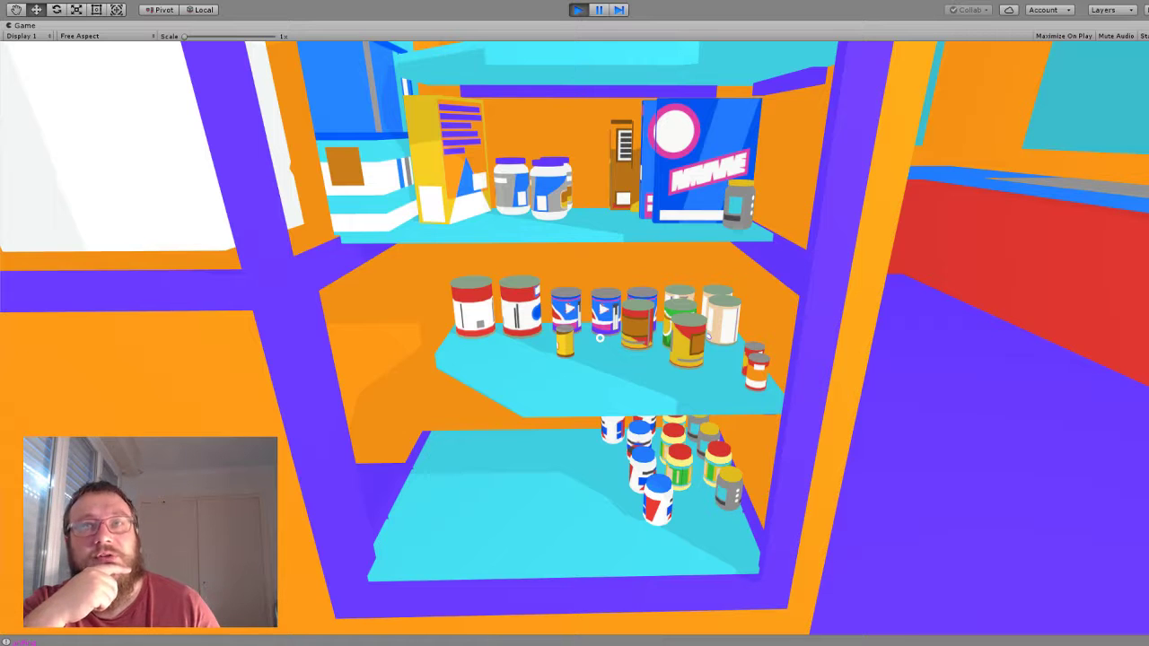
key(s)
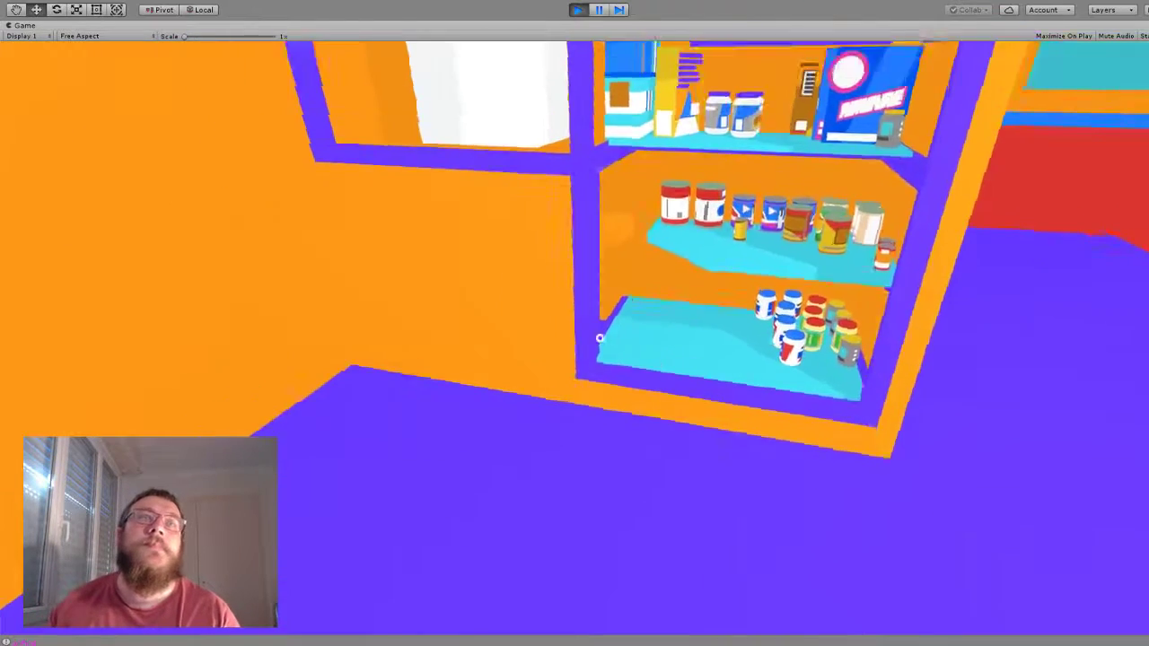
key(w)
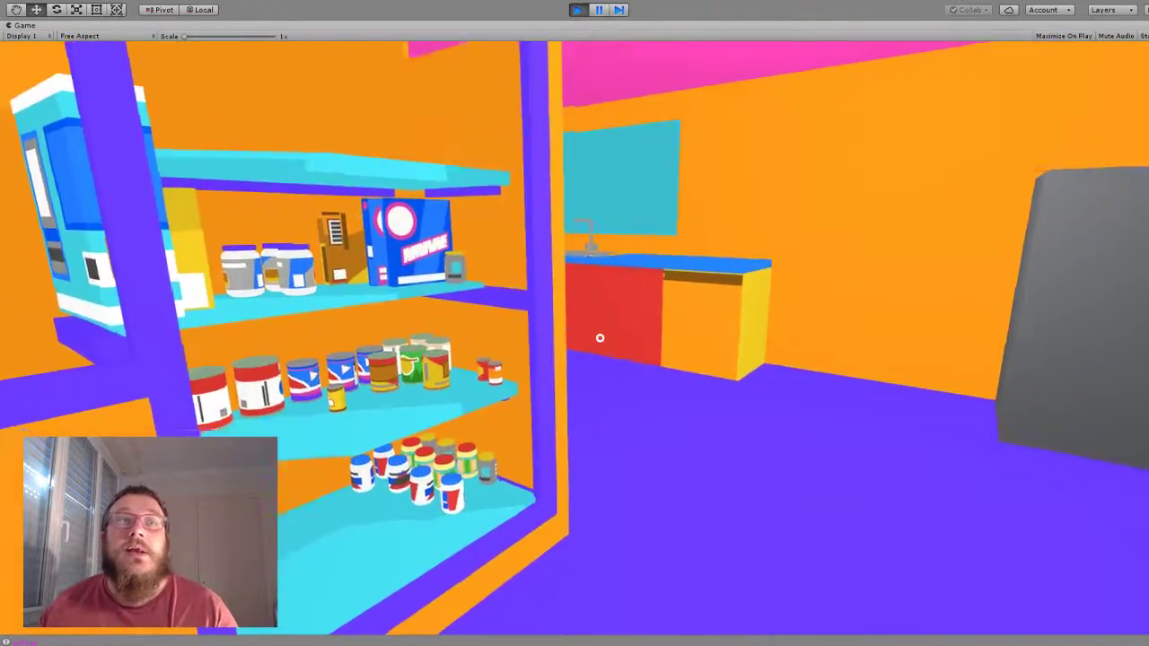
Step: View the kitchen's sink counter and walk through the orange hallway to the turquoise bedroom
key(w)
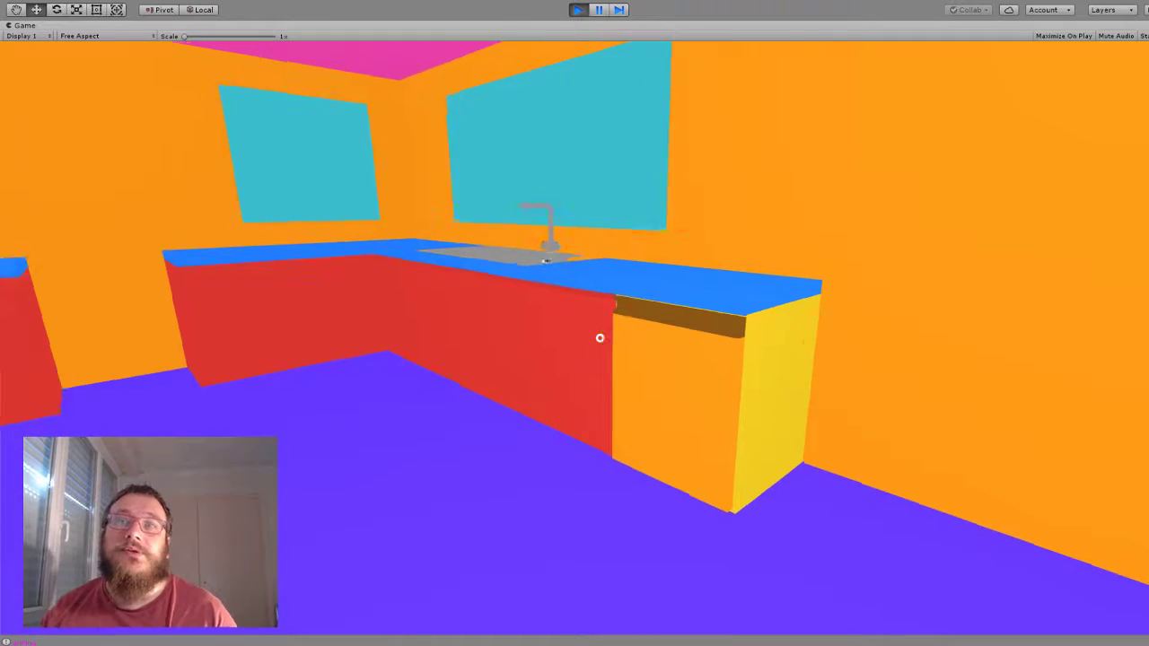
key(w)
key(w)
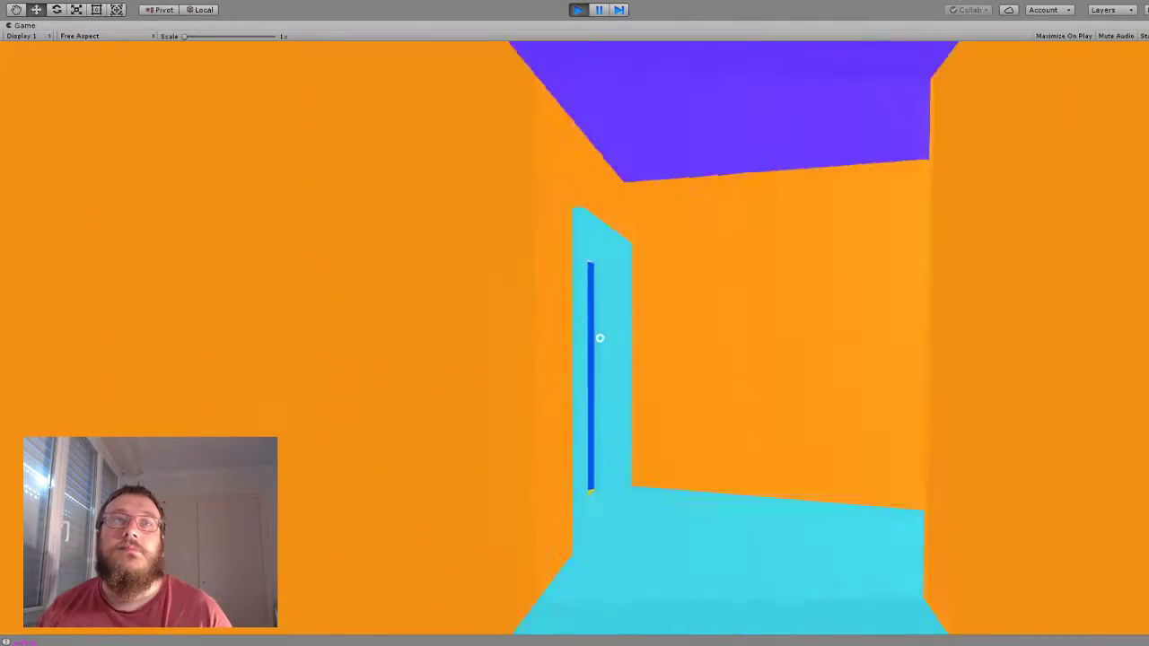
key(w)
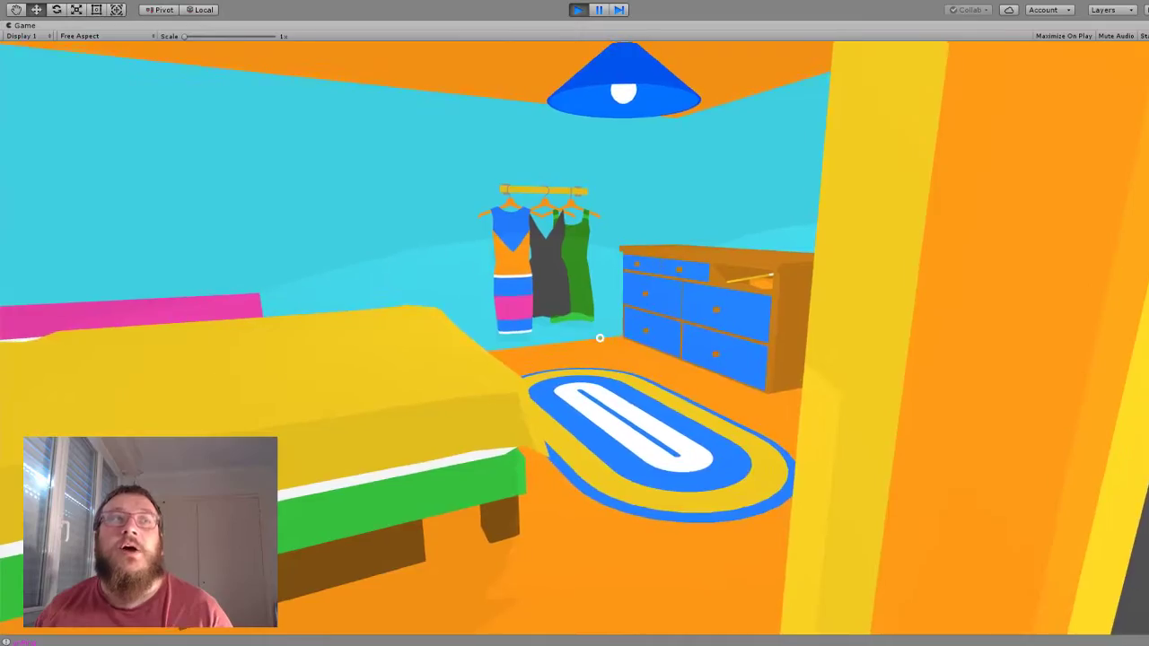
Step: Move around the bedroom entrance and step inside to view the bed, hanging dresses, oval rug and chest of drawers
key(w)
key(s)
key(d)
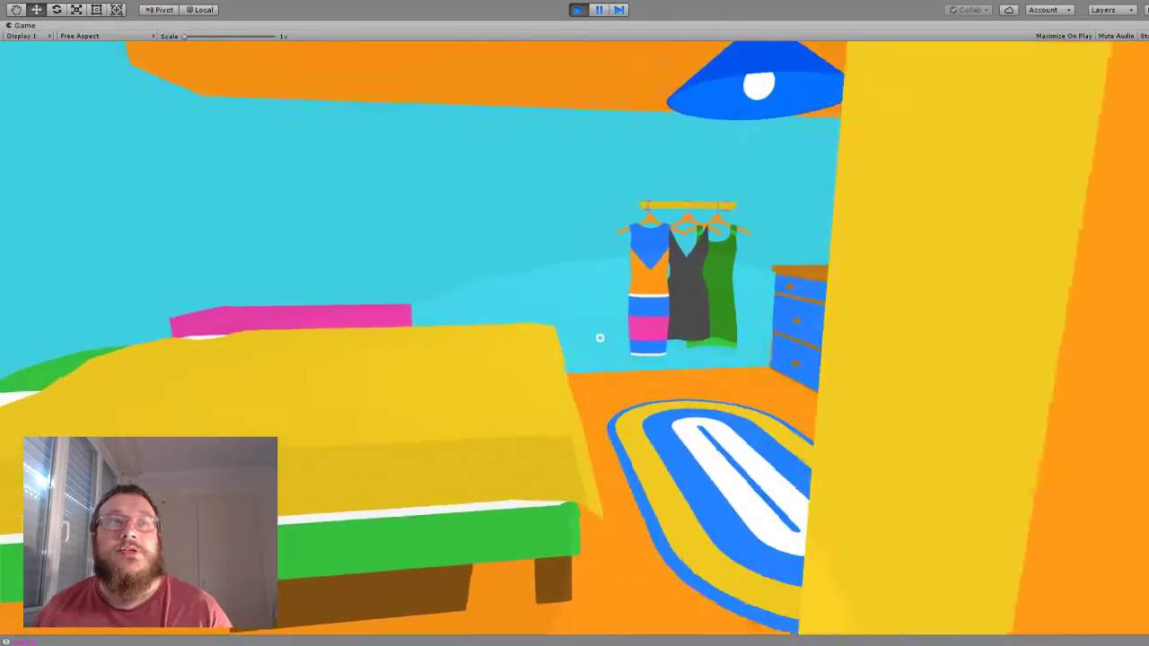
key(w)
key(a)
key(a)
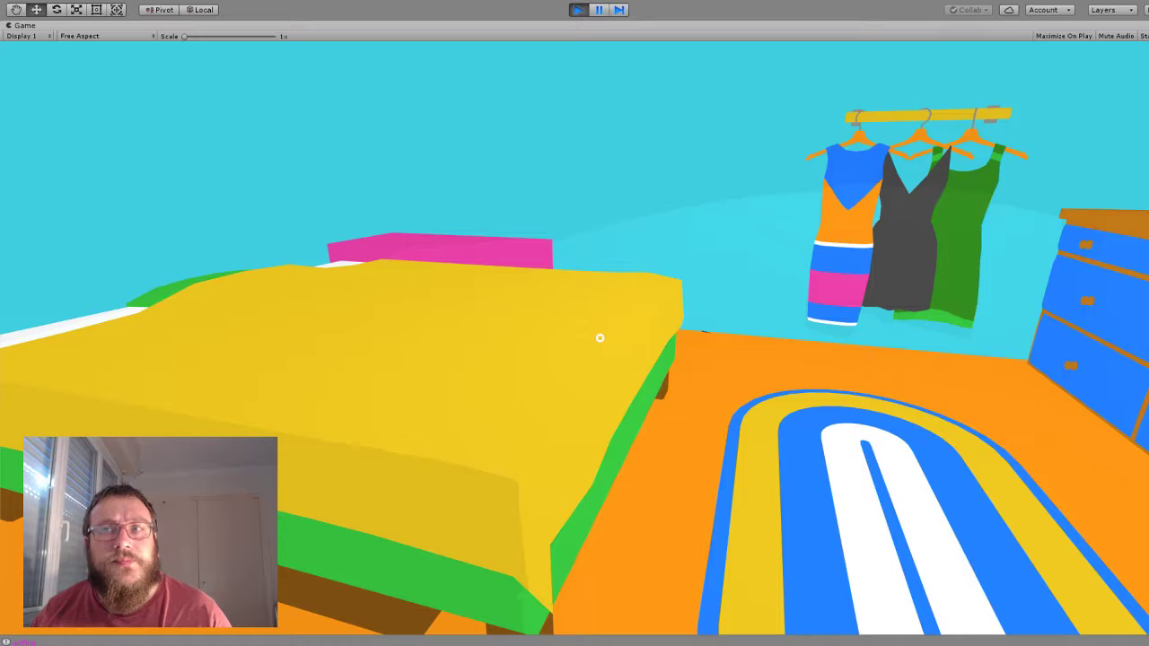
Step: Slide the box out from under the bed and try the filing cabinet's drawer beside the radiator
key(a)
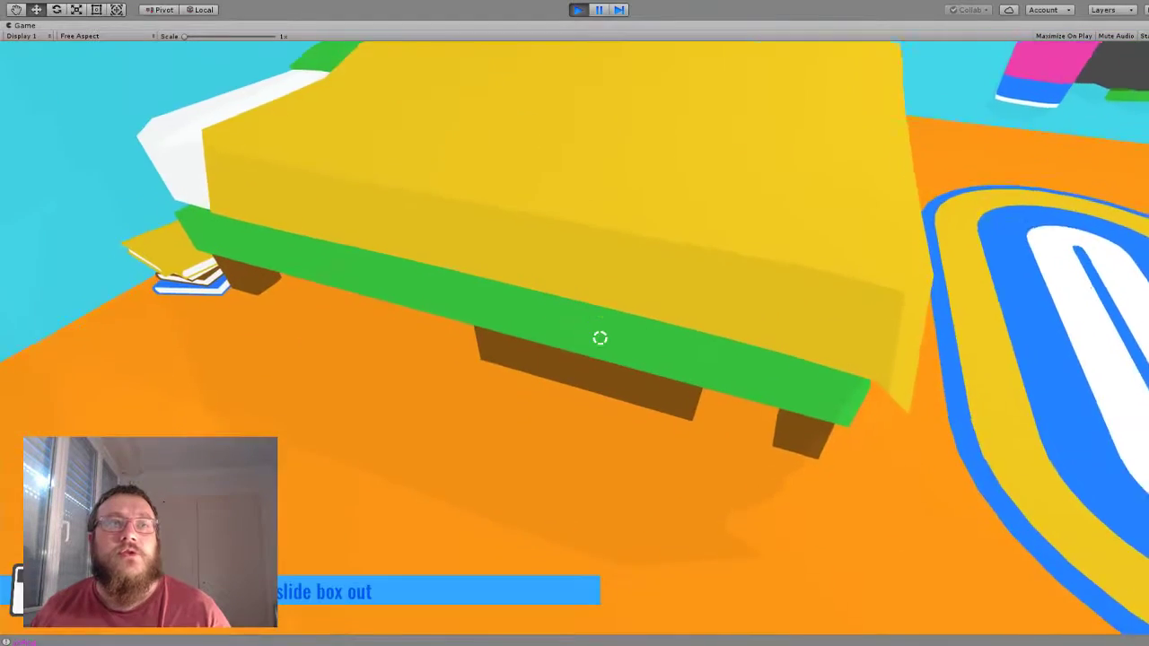
click(600, 337)
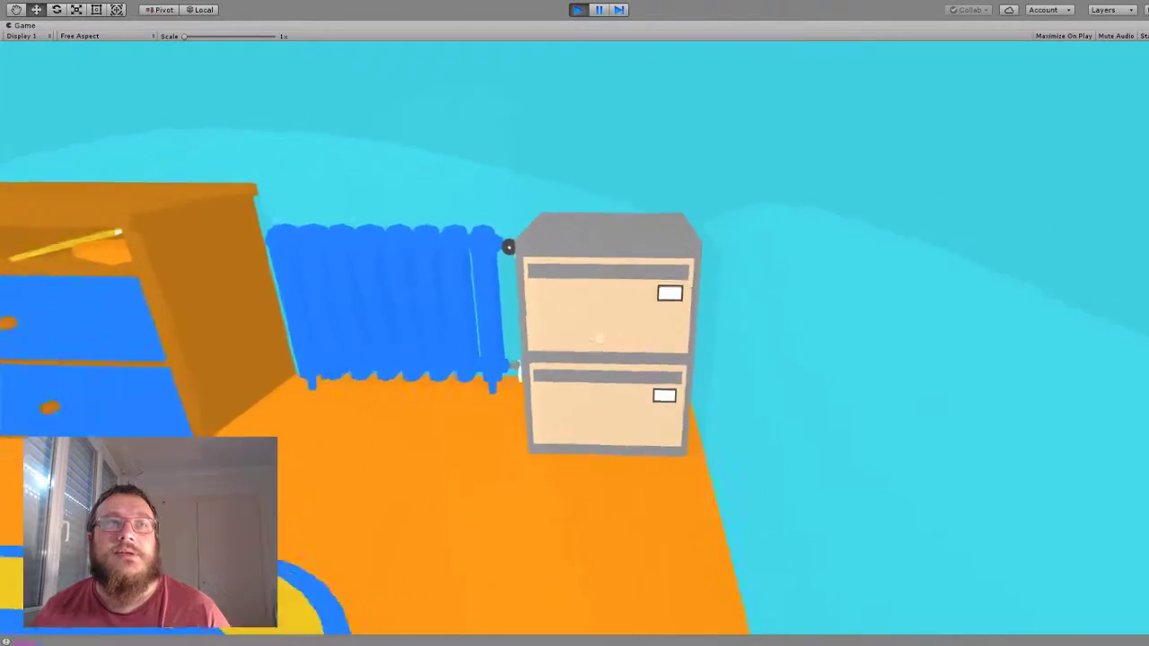
click(600, 338)
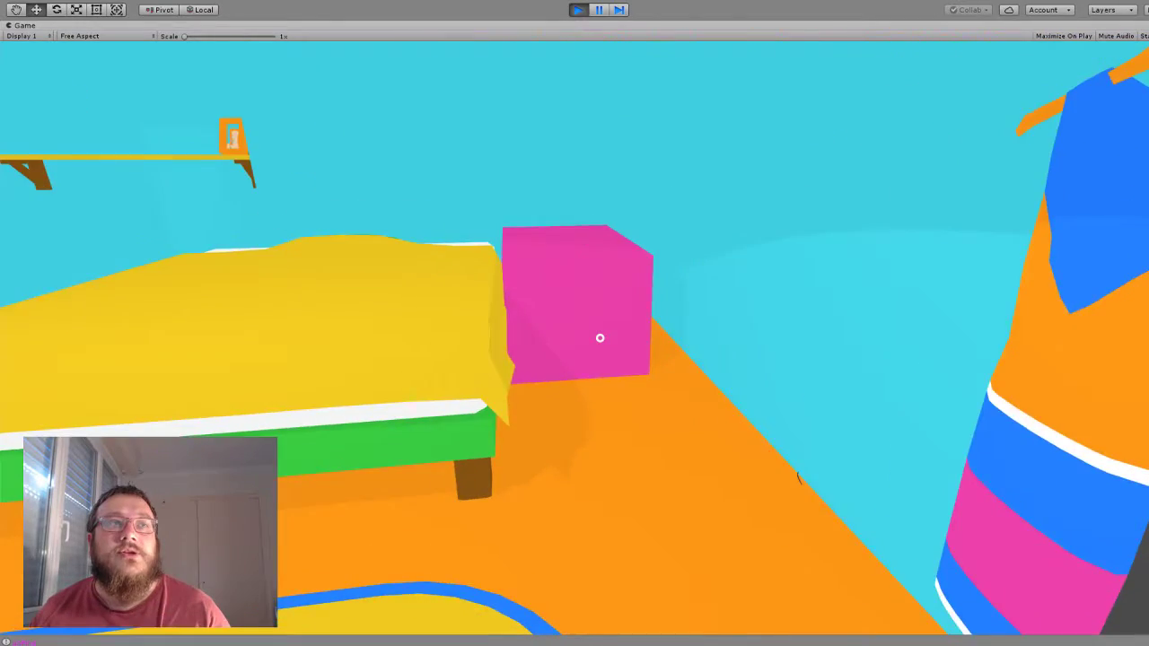
Step: Approach the pink bedside block, try interacting with it, and turn towards the wall shelf and doorway
key(w)
key(a)
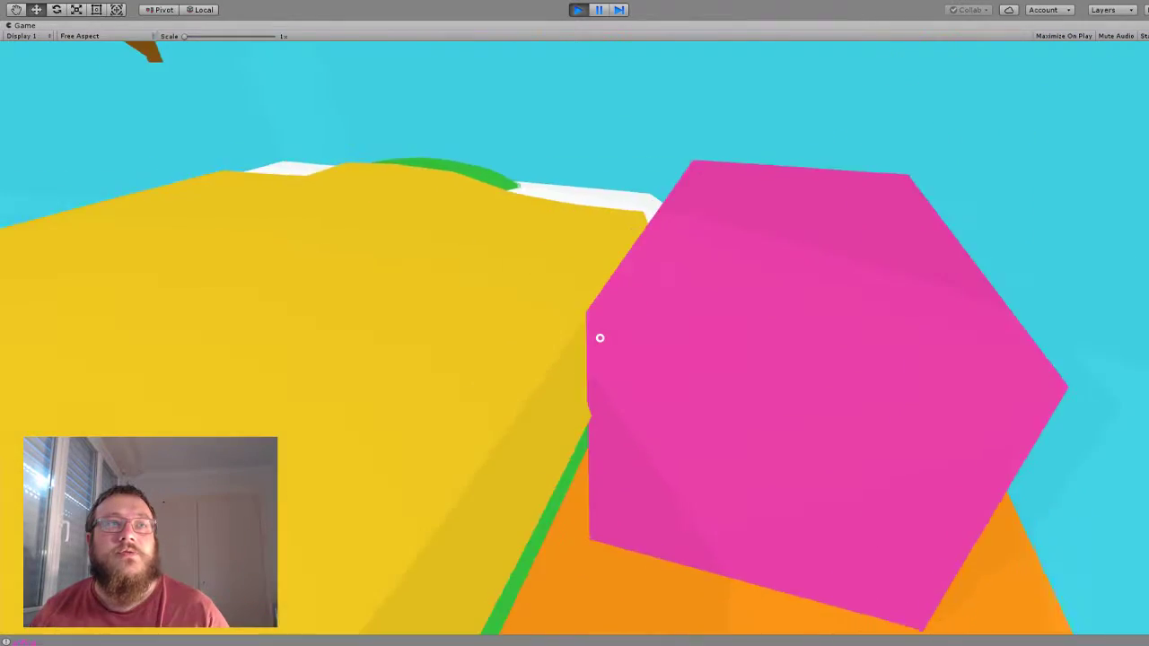
click(600, 338)
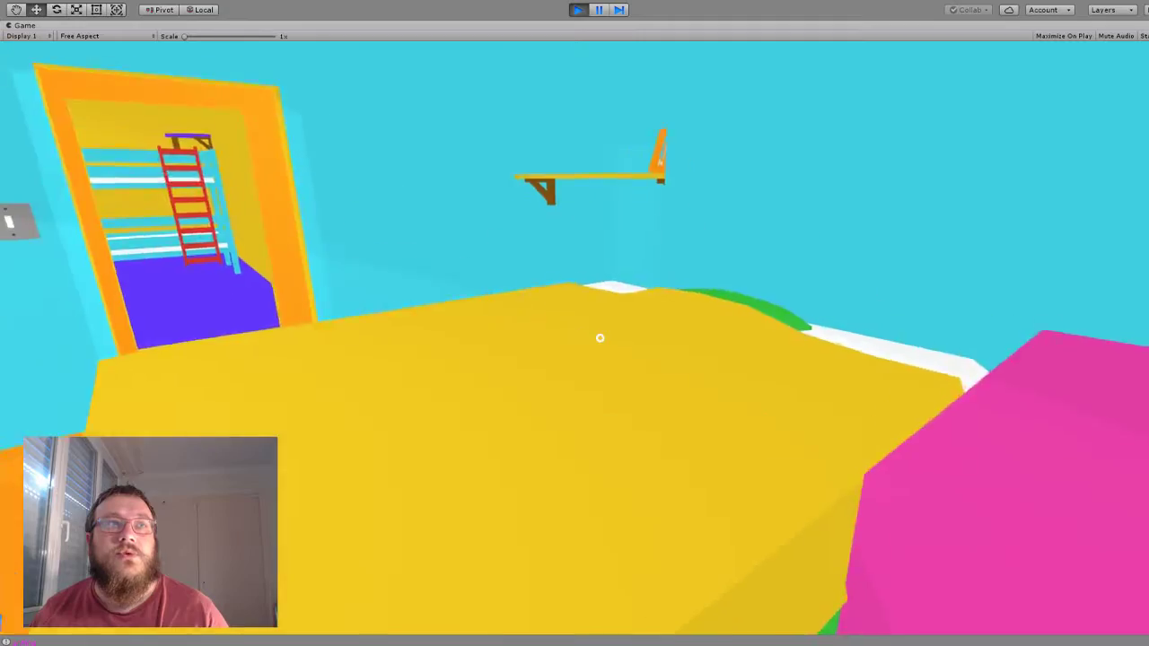
Step: Inspect the bedroom's chest of drawers up close from several angles and look at the wall shelf with the framed portrait
key(w)
key(space)
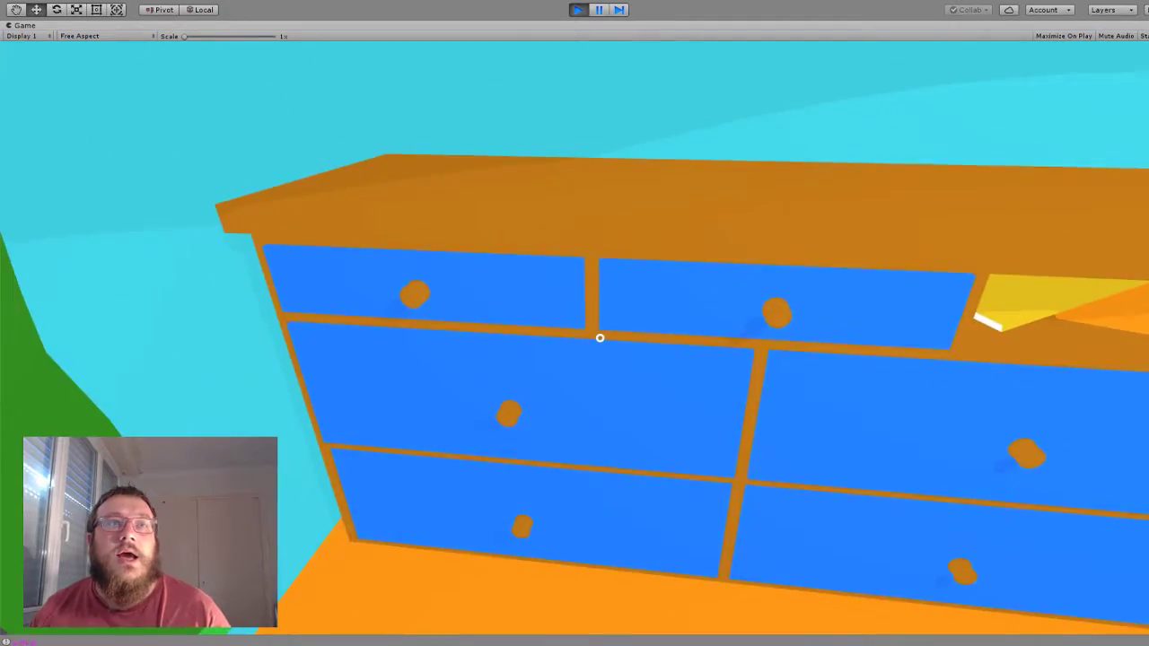
key(s)
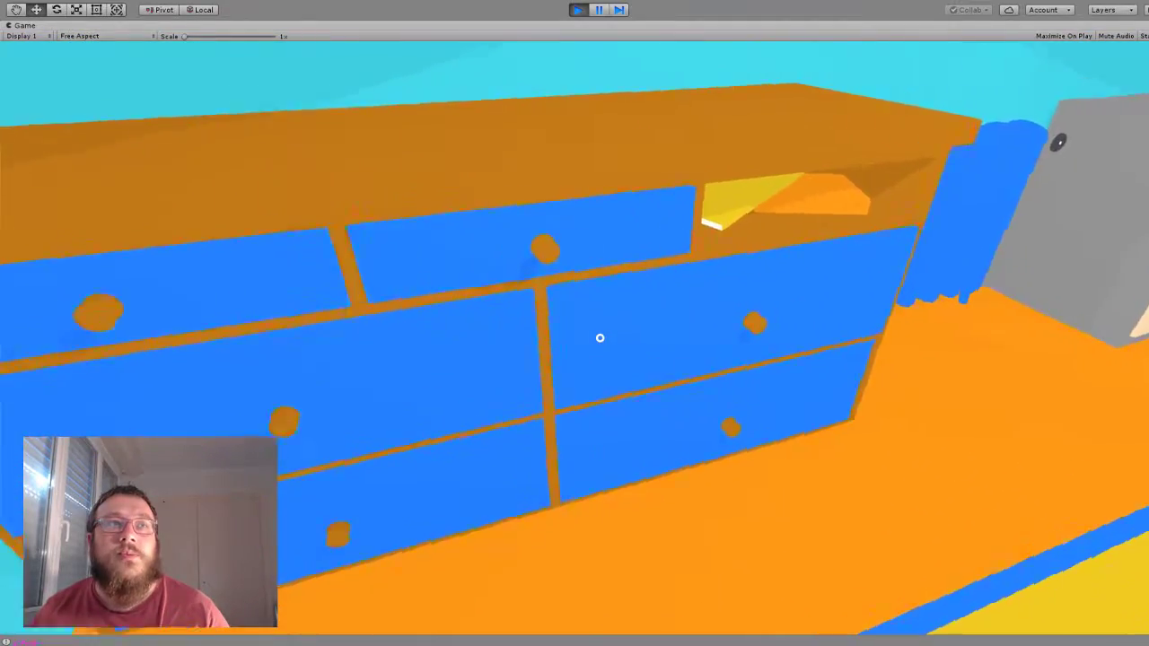
key(w)
key(d)
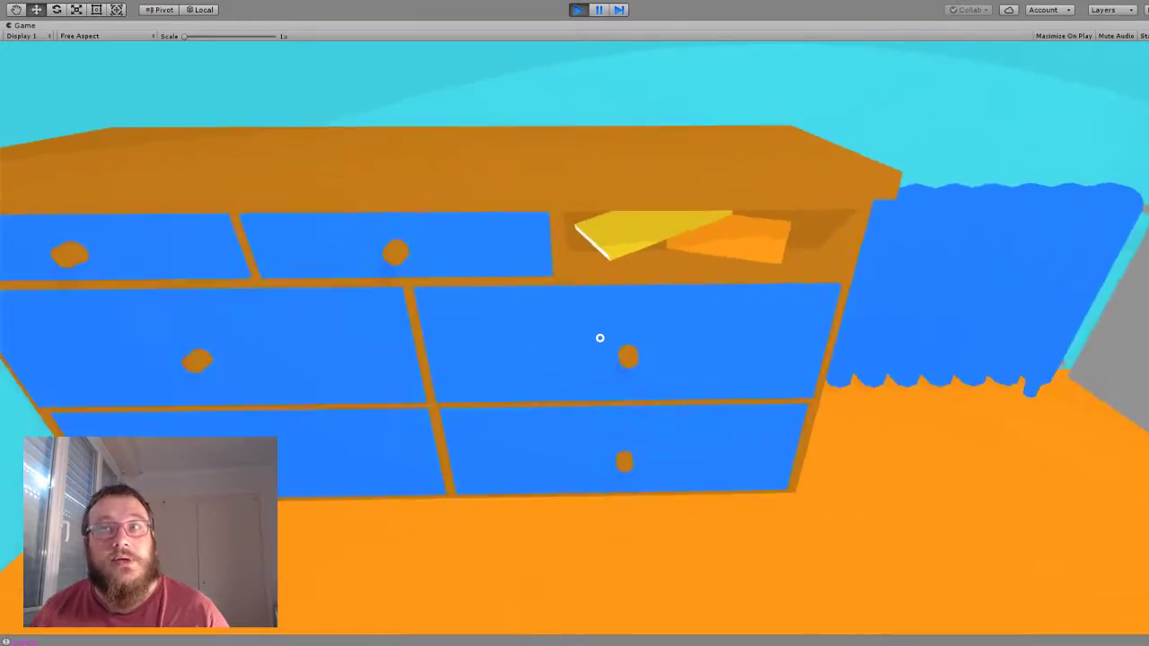
key(a)
key(w)
key(d)
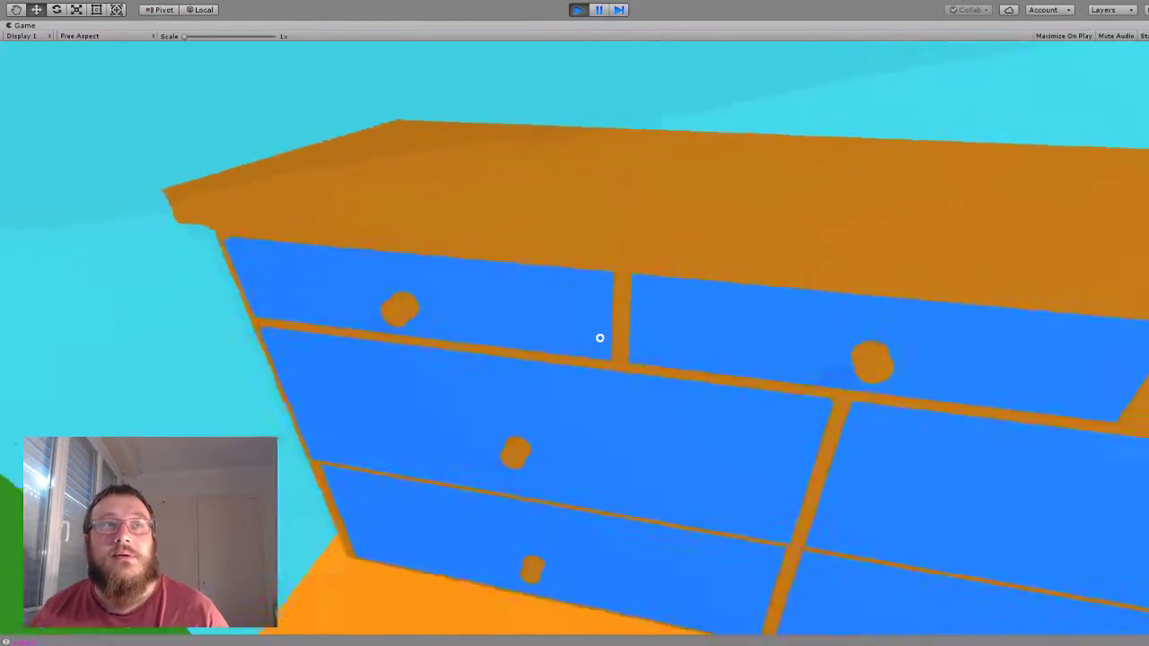
key(w)
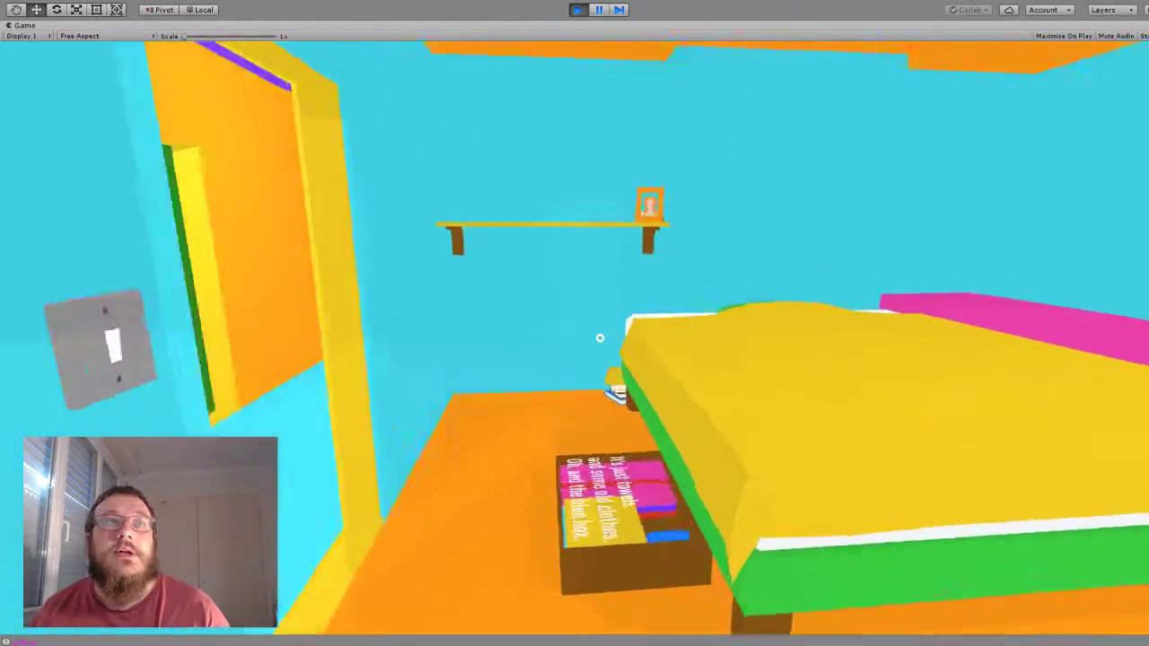
key(s)
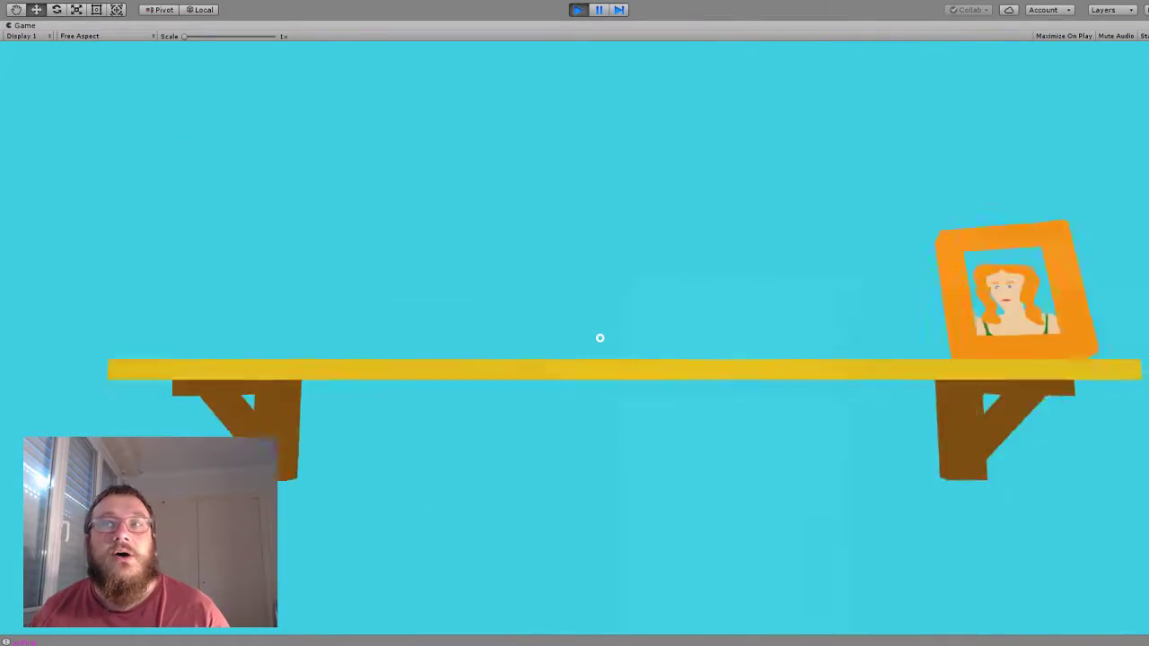
key(d)
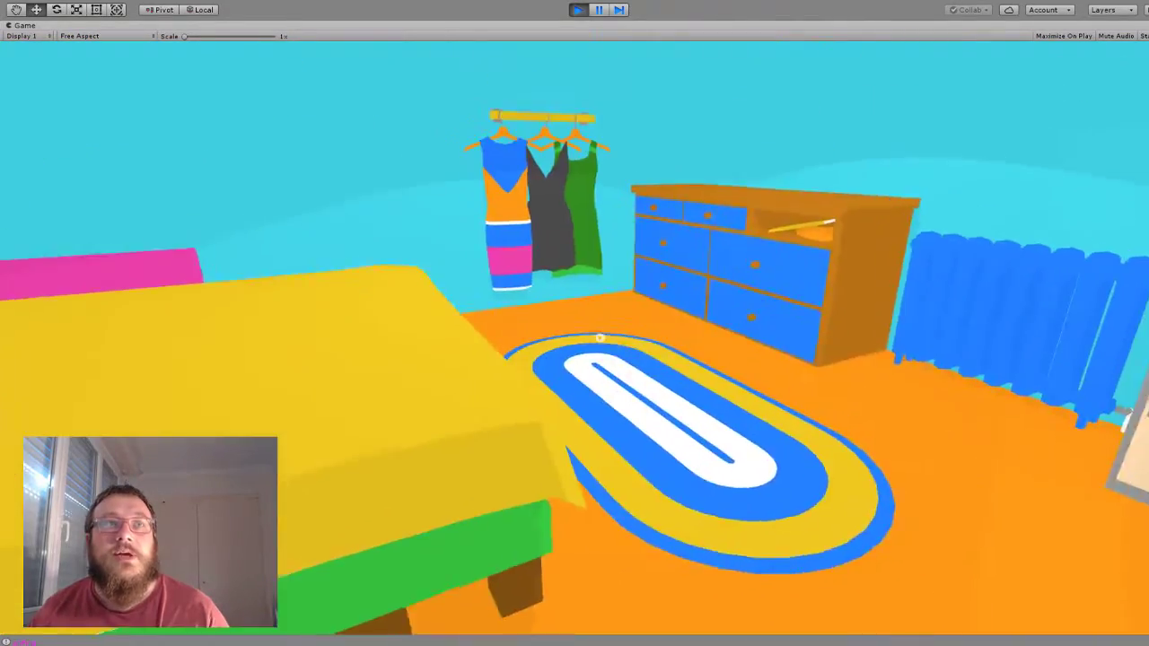
Step: Return to the box of towels and old clothes and slide it back under the bed
key(w)
key(s)
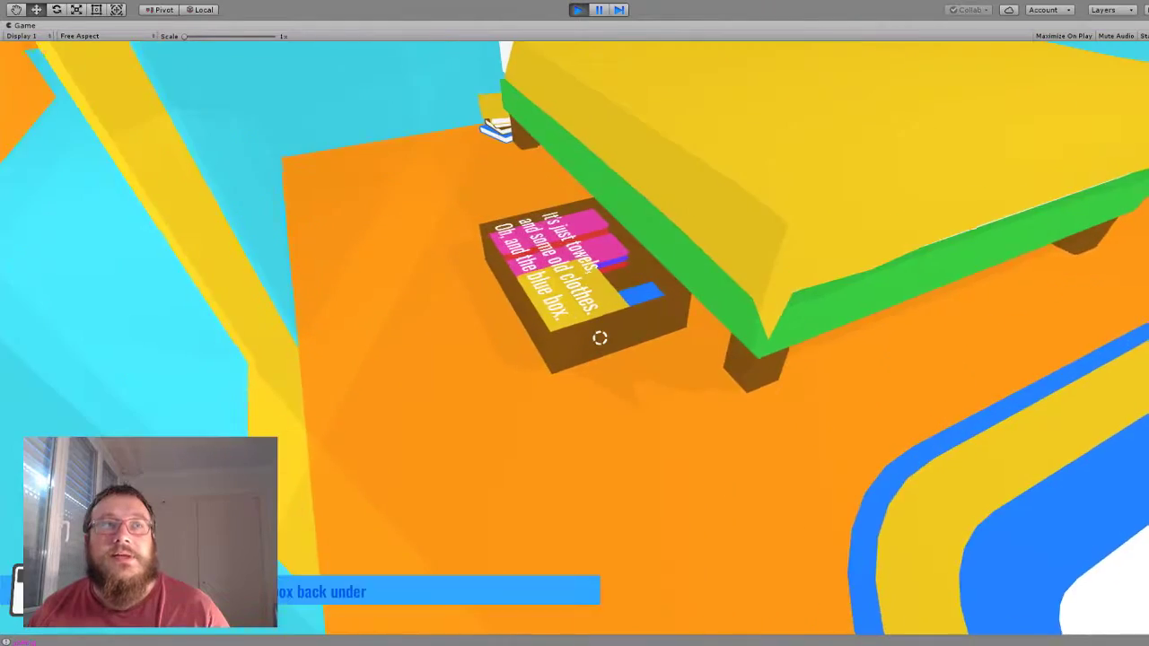
click(599, 338)
key(w)
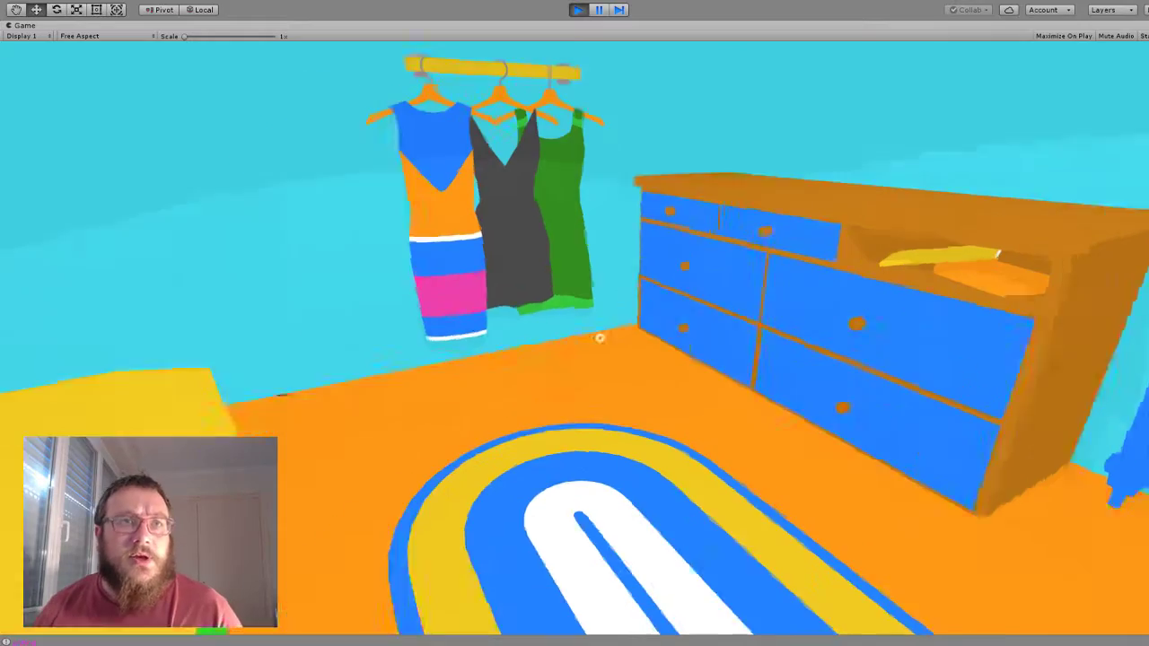
Step: Walk out of the turquoise bedroom through the orange hallway and down the stairwell into the first-floor flat
key(w)
key(w)
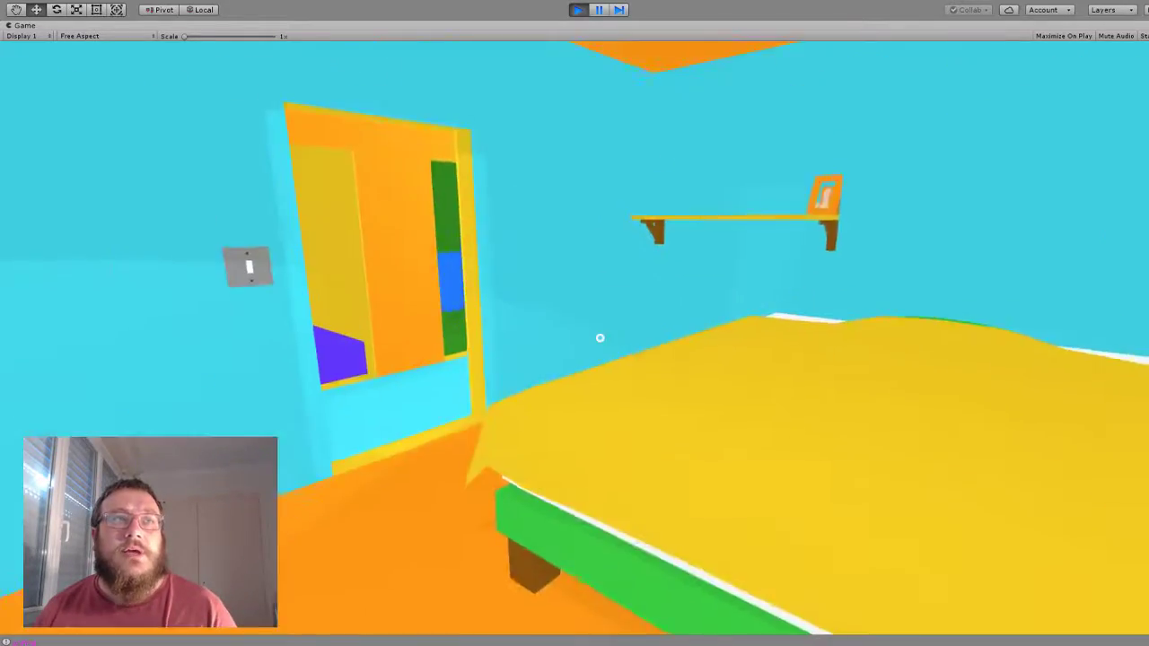
key(w)
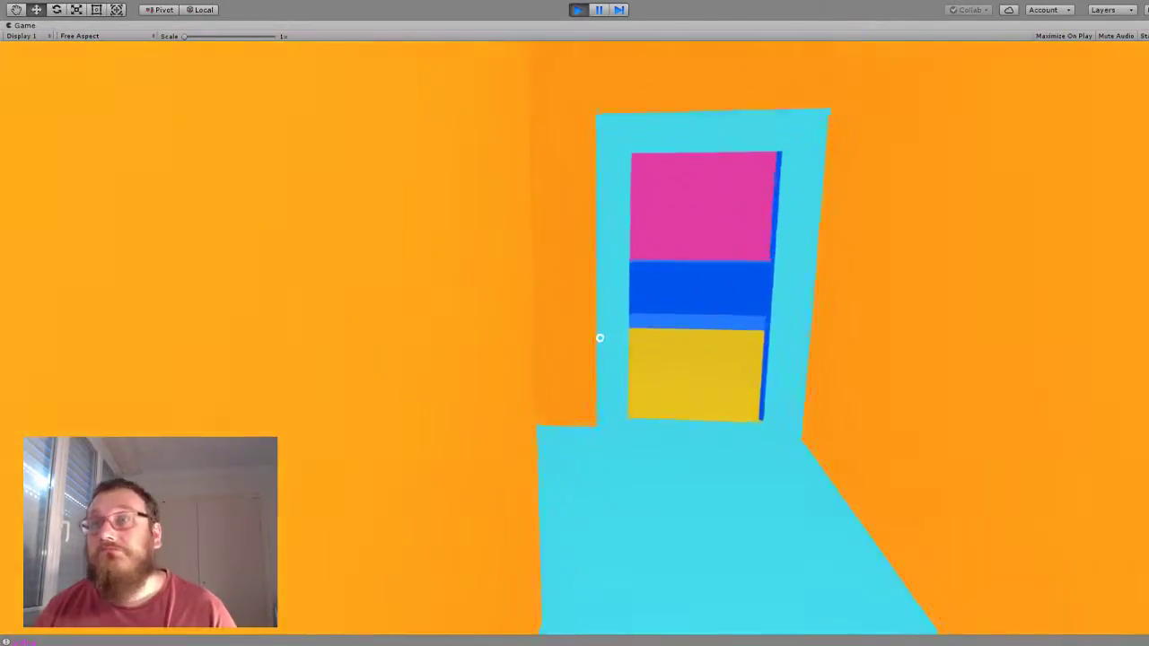
key(w)
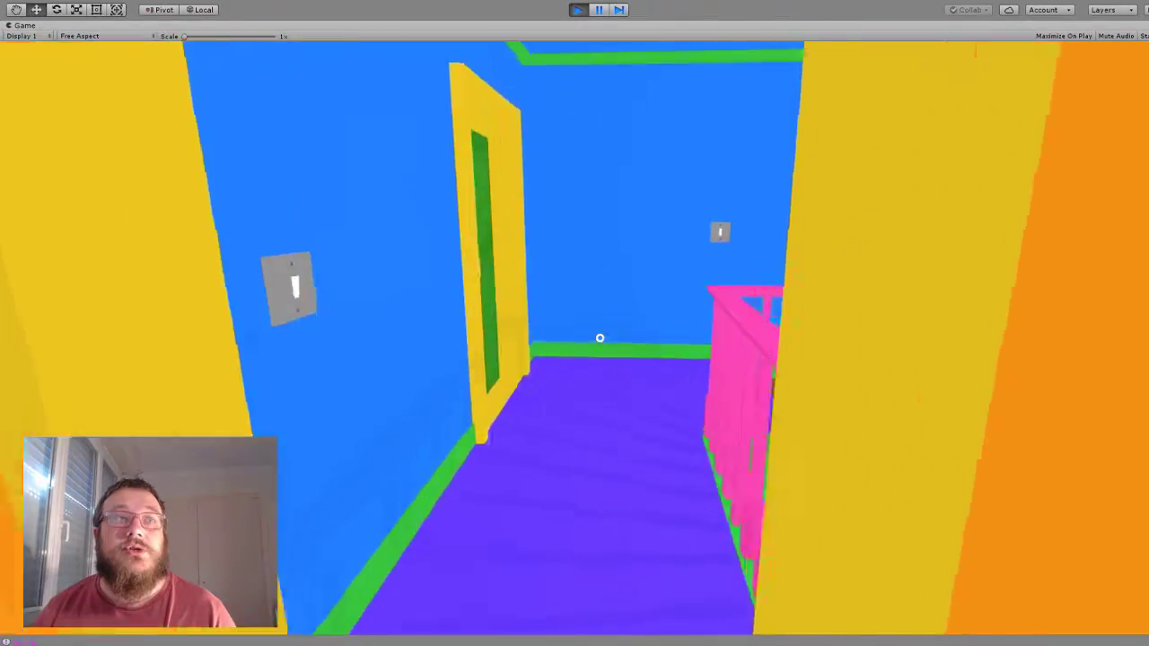
key(w)
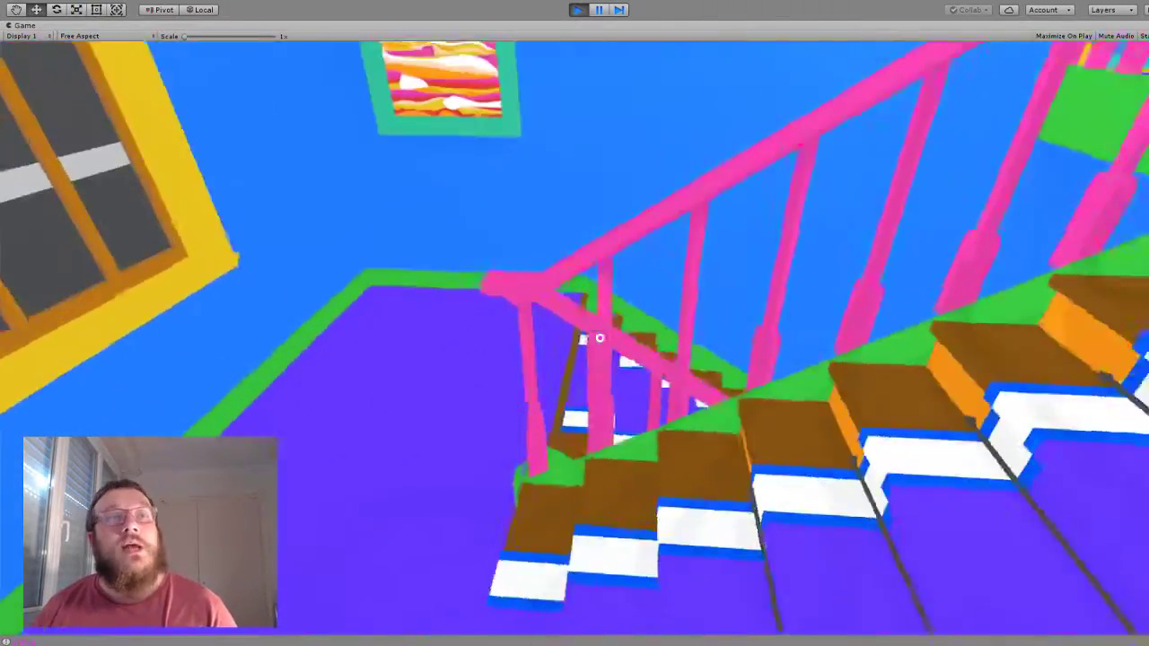
key(w)
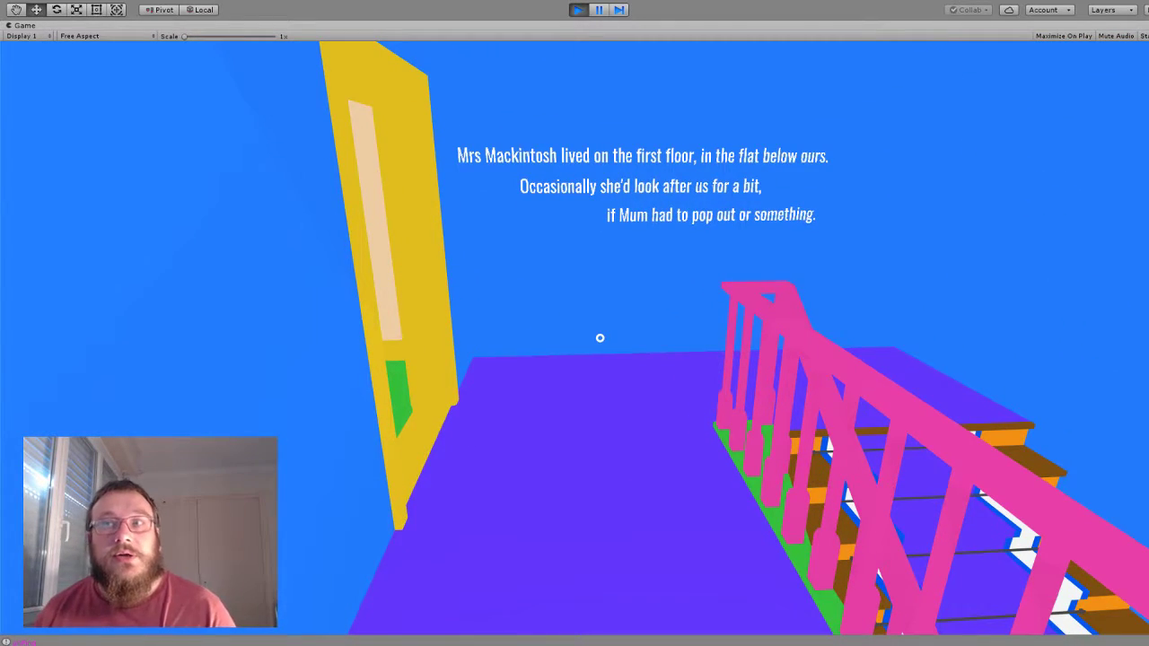
key(w)
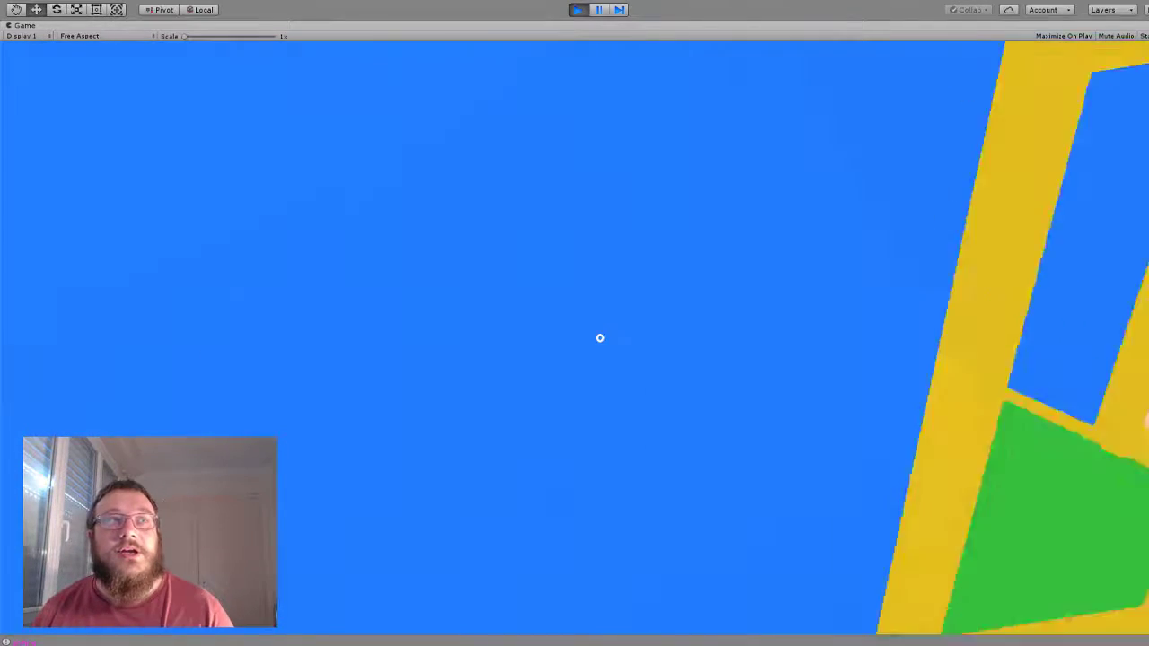
key(w)
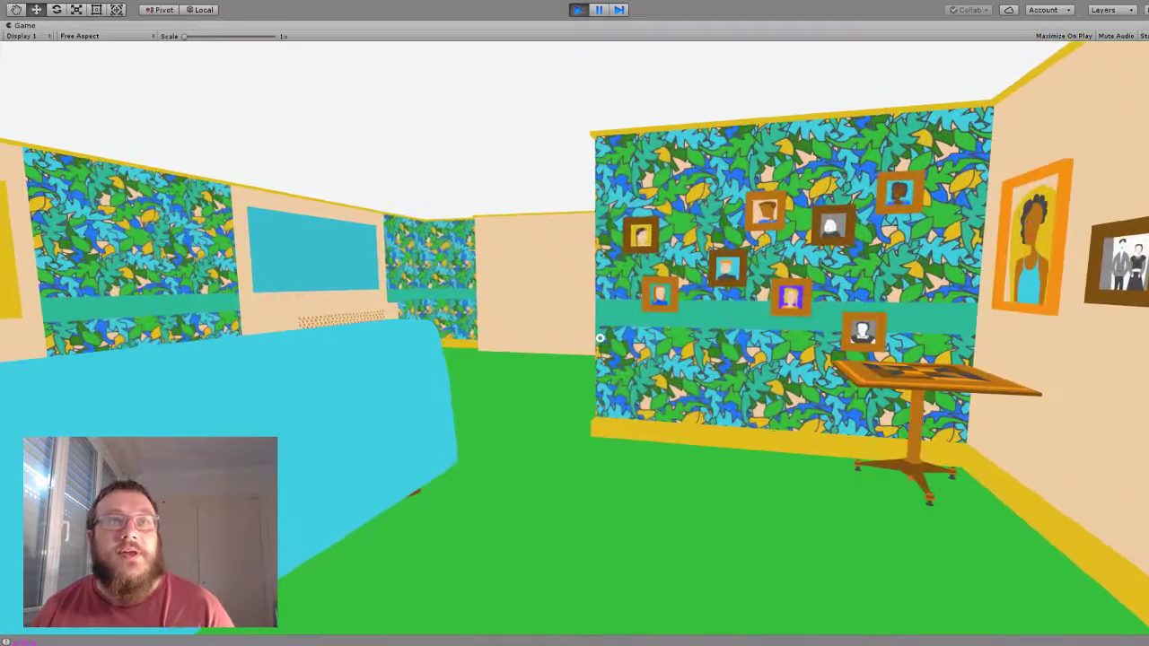
Step: Survey the first-floor living room from both sides of the turquoise sofa, including its portrait wall and side table
key(s)
key(w)
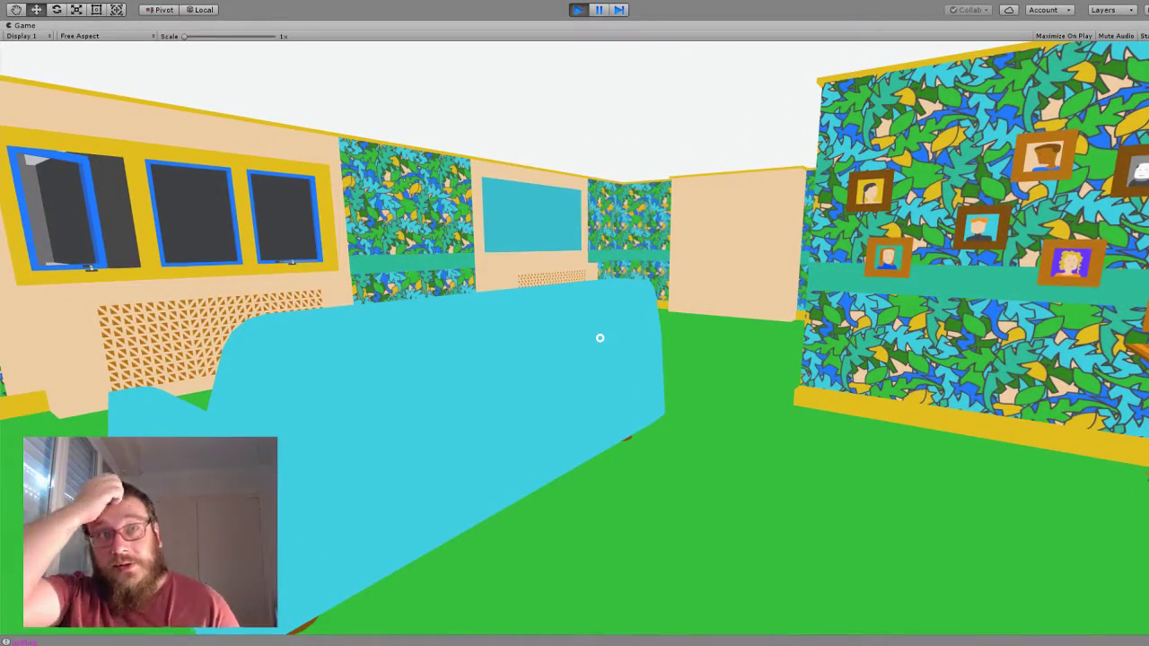
key(w)
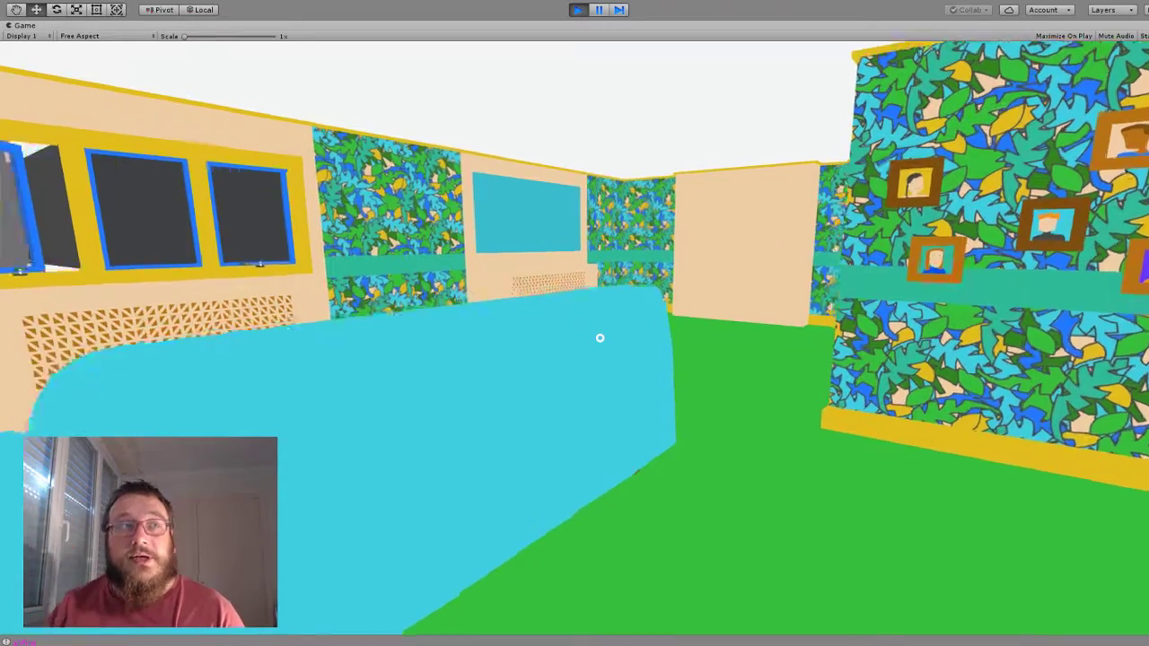
key(s)
mouse_move(599, 338)
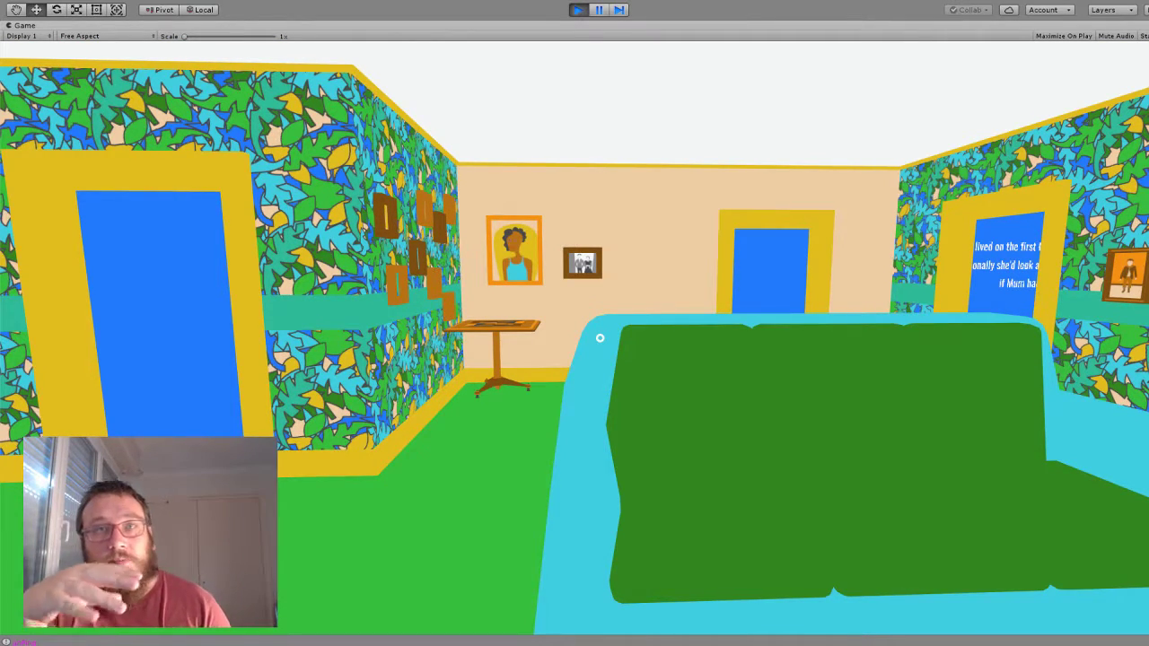
key(d)
key(s)
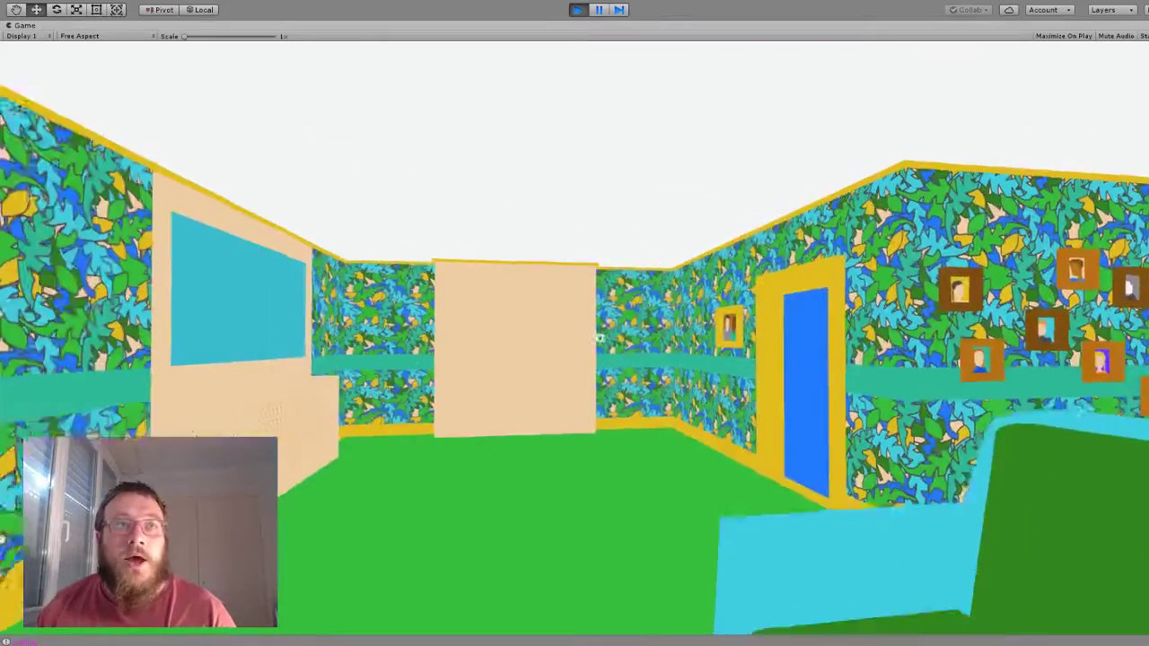
Step: Move around the sofa to examine the leaf-patterned wallpaper, framed pictures, doorways and window wall
key(d)
key(w)
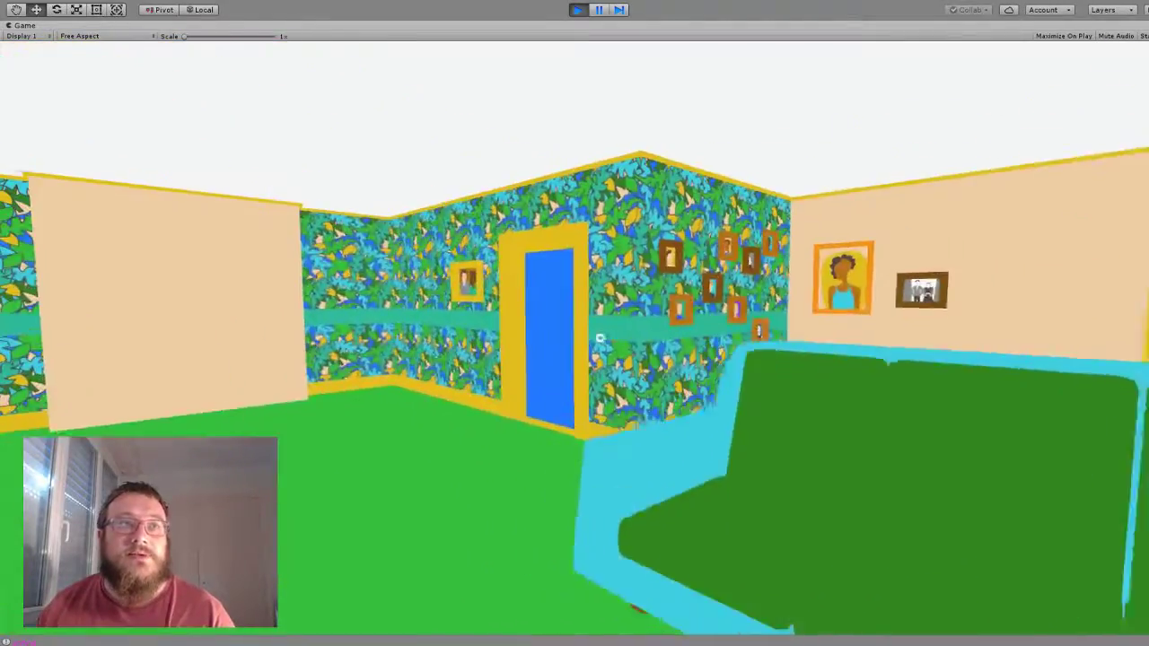
key(w)
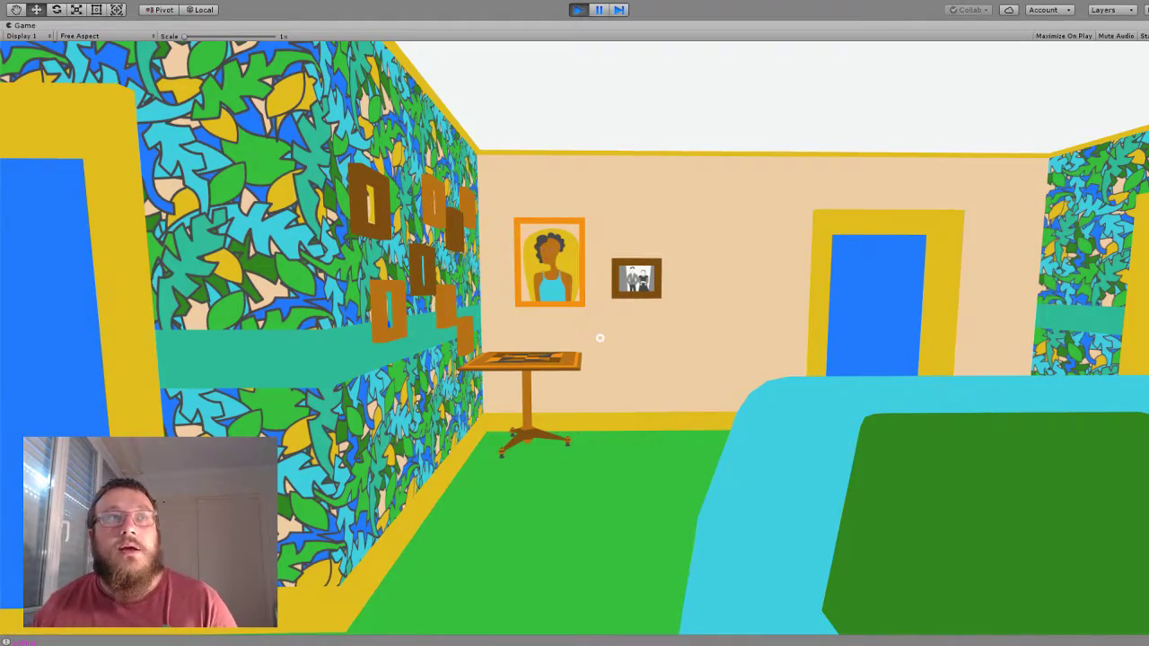
key(w)
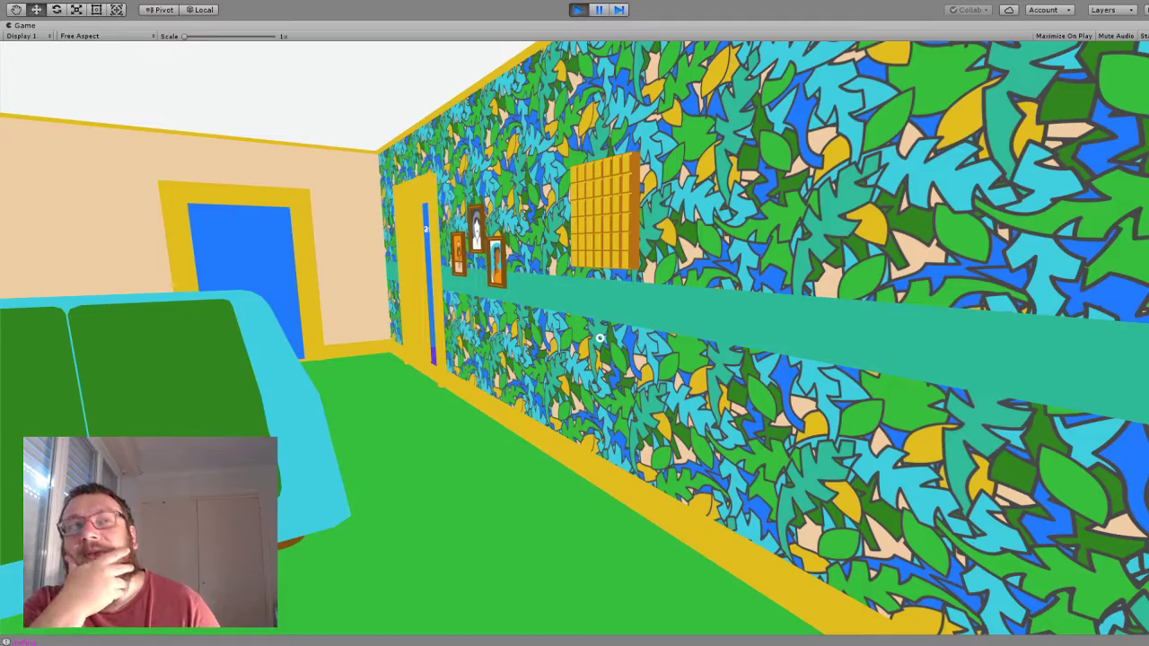
key(a)
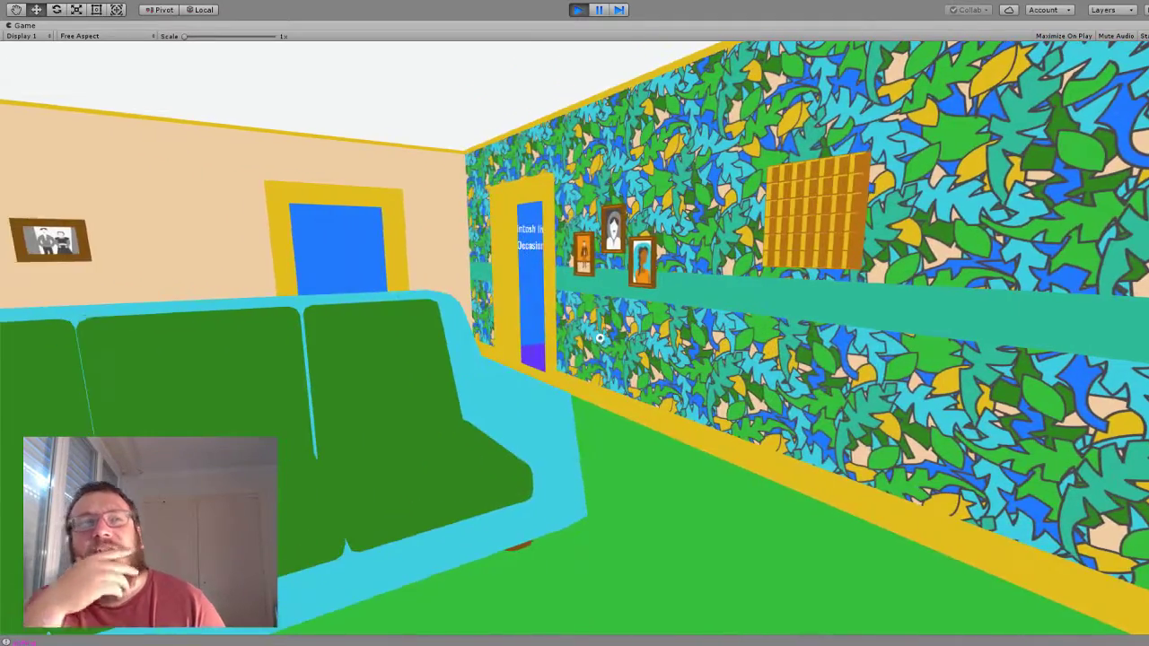
key(s)
key(d)
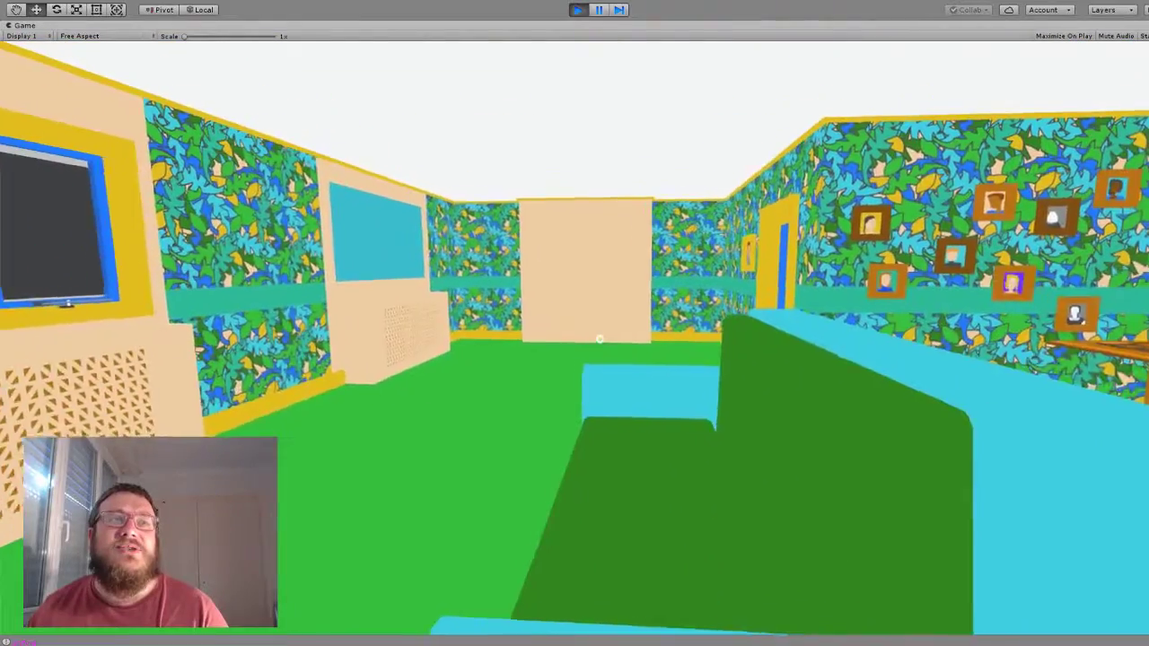
key(d)
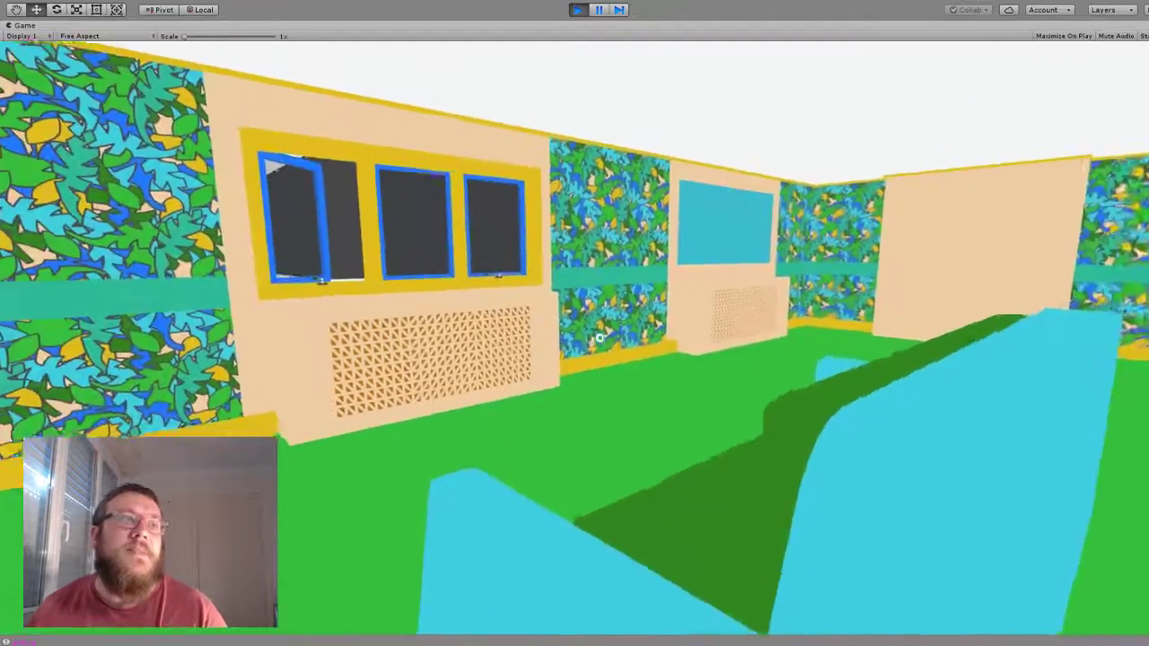
Step: Approach the three blue-framed windows and examine their latches and the triangle-patterned grille beneath them
key(w)
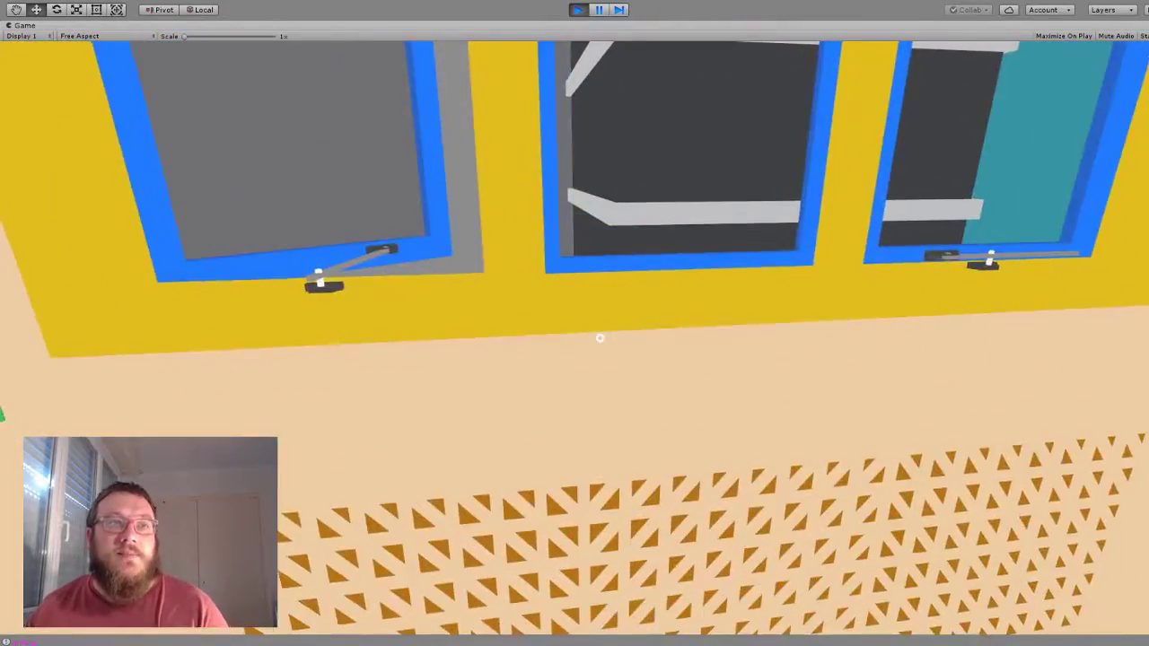
key(w)
key(a)
key(s)
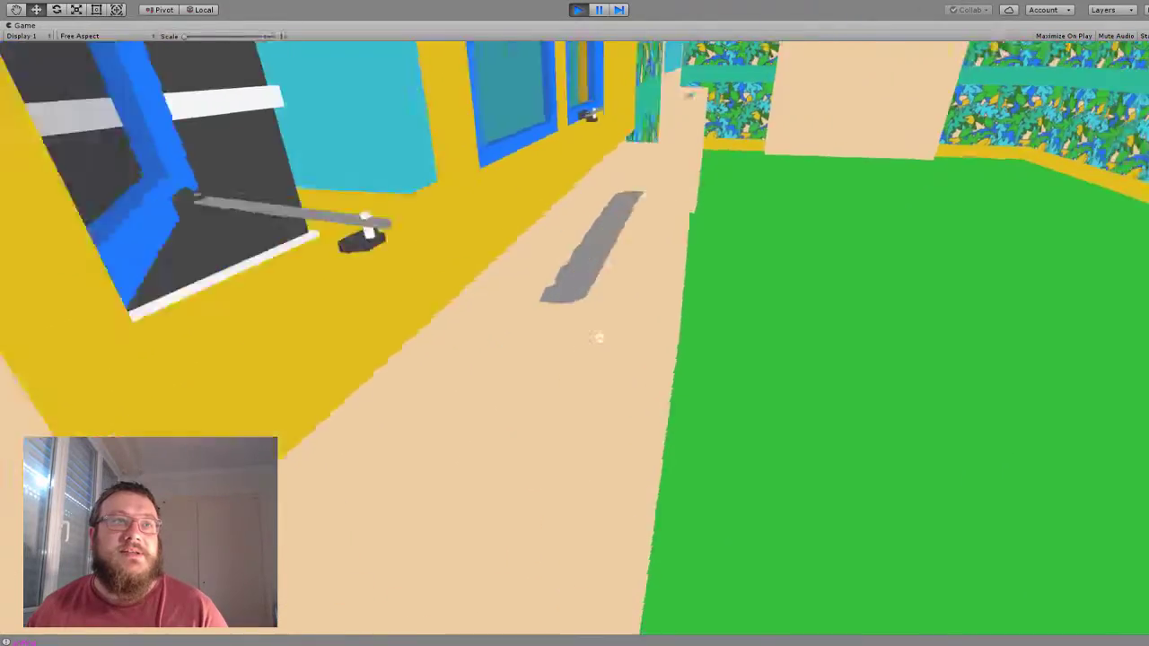
key(d)
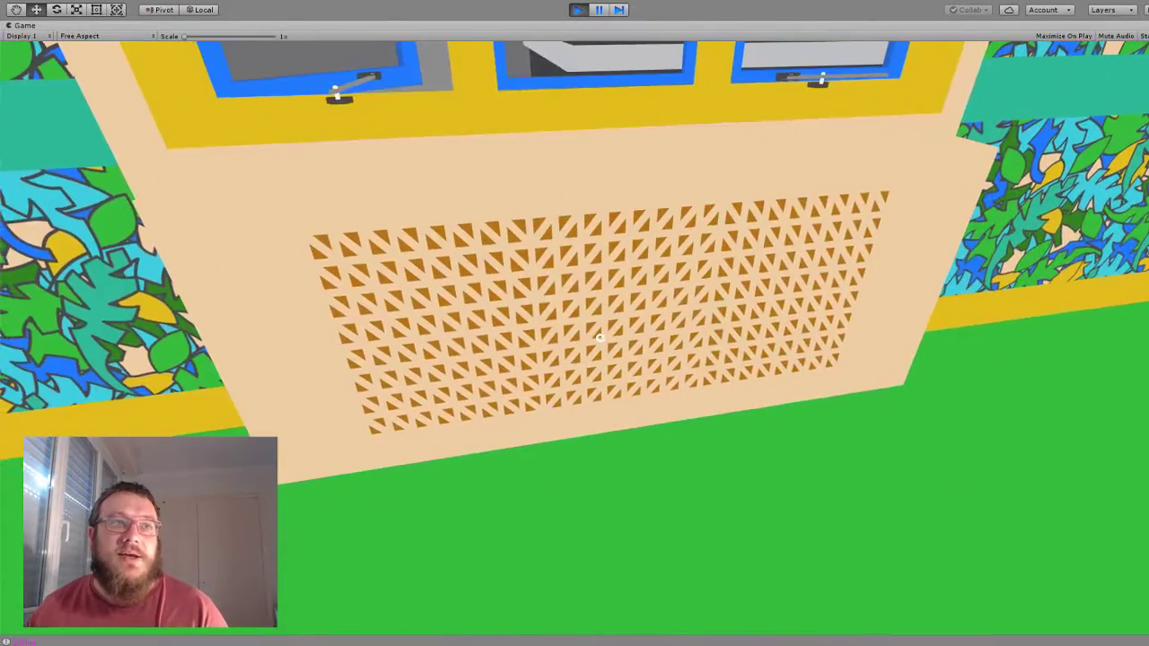
key(s)
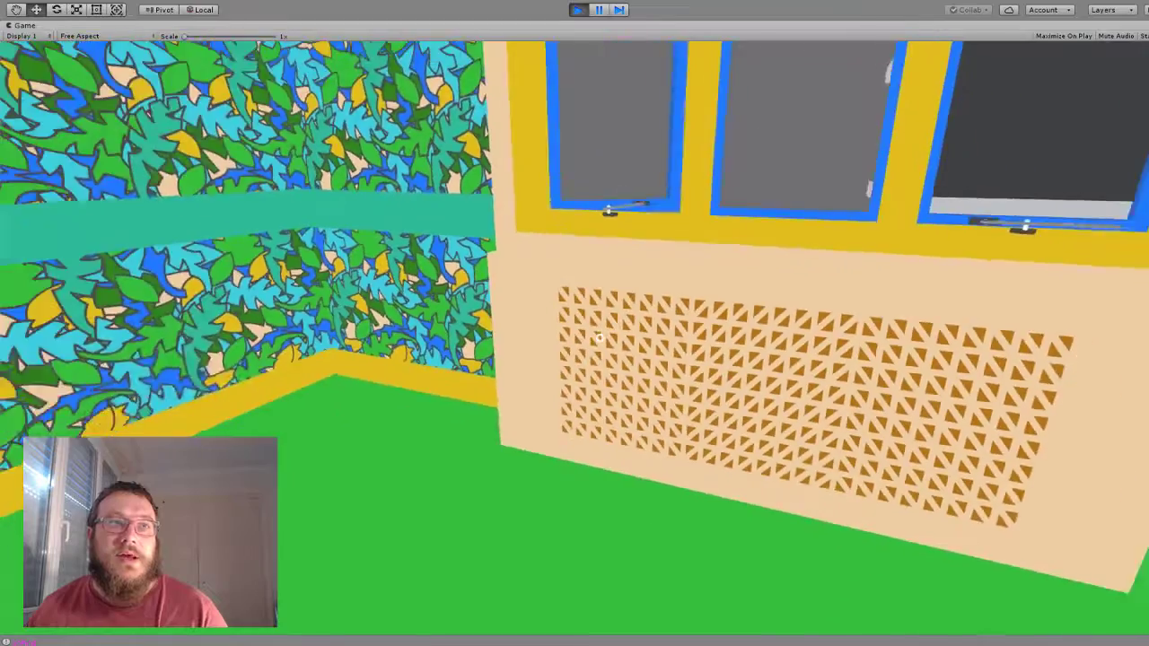
key(a)
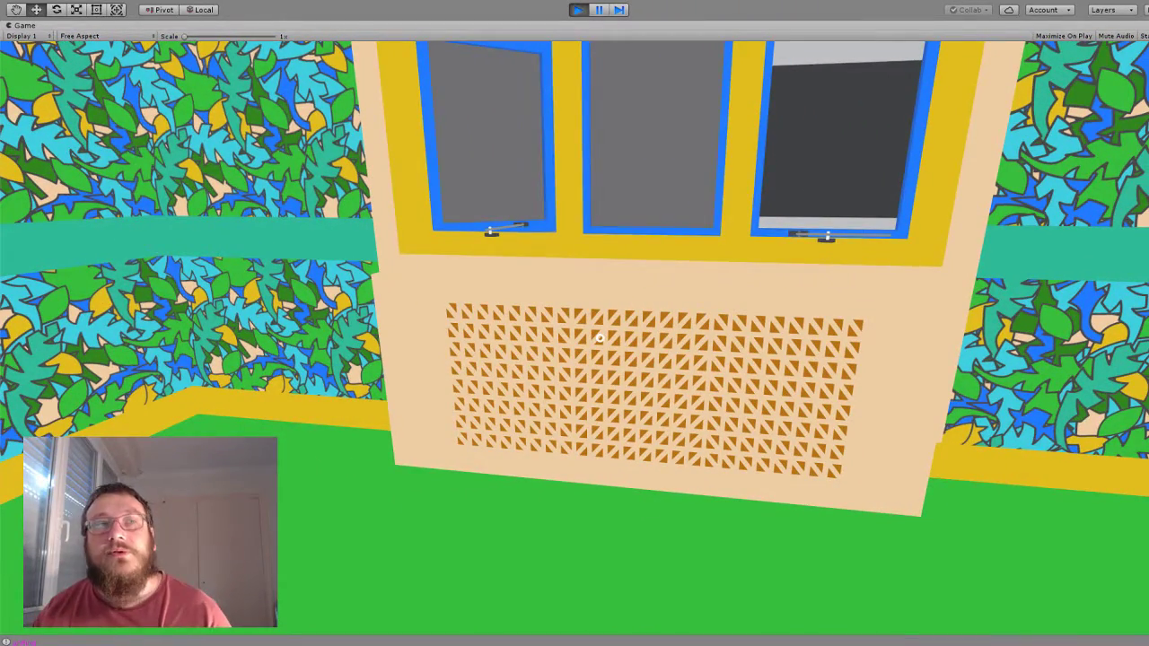
Step: Shift the viewpoint sideways in front of the open window to inspect its frame, glass panes and the exterior behind
key(w)
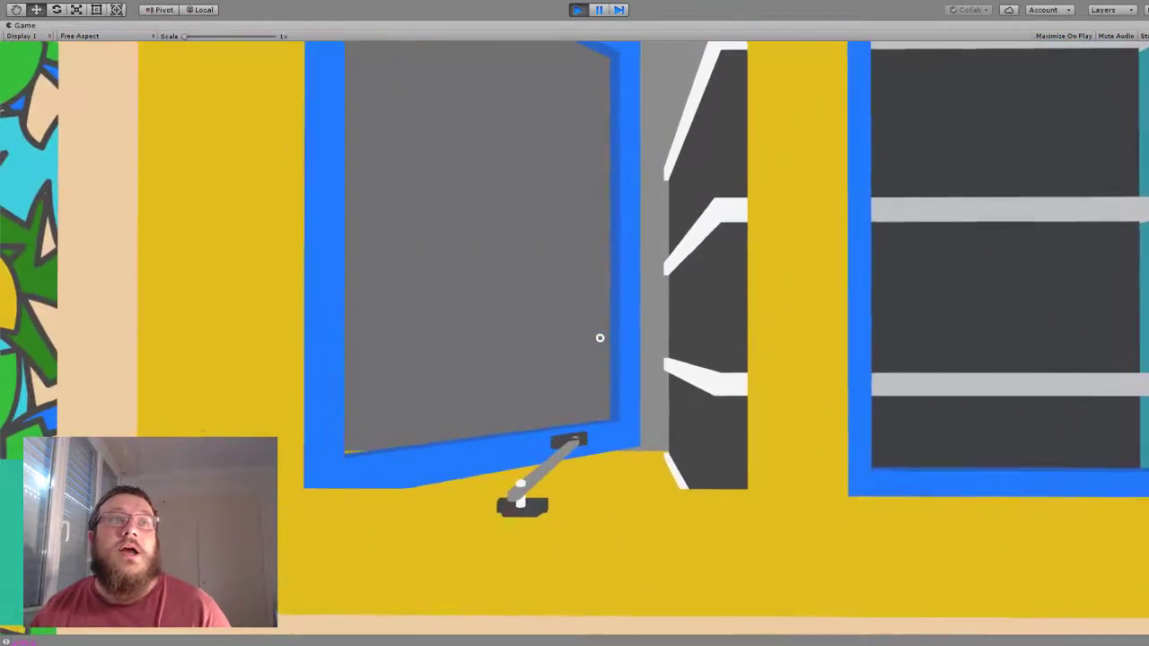
key(d)
key(a)
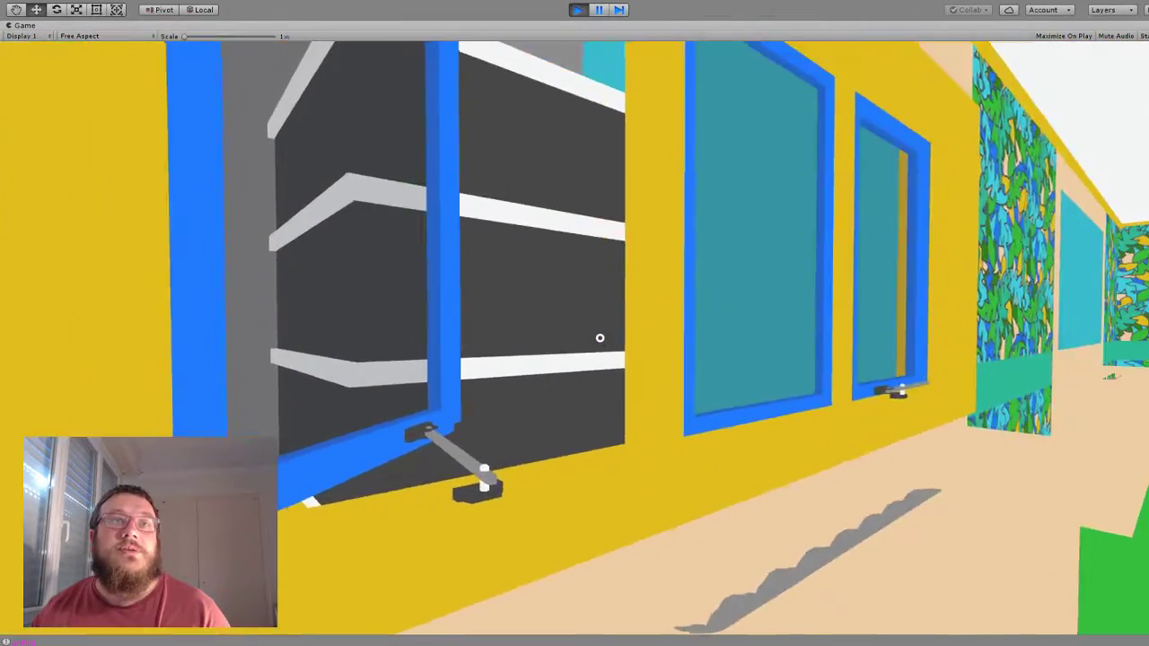
key(d)
key(s)
key(w)
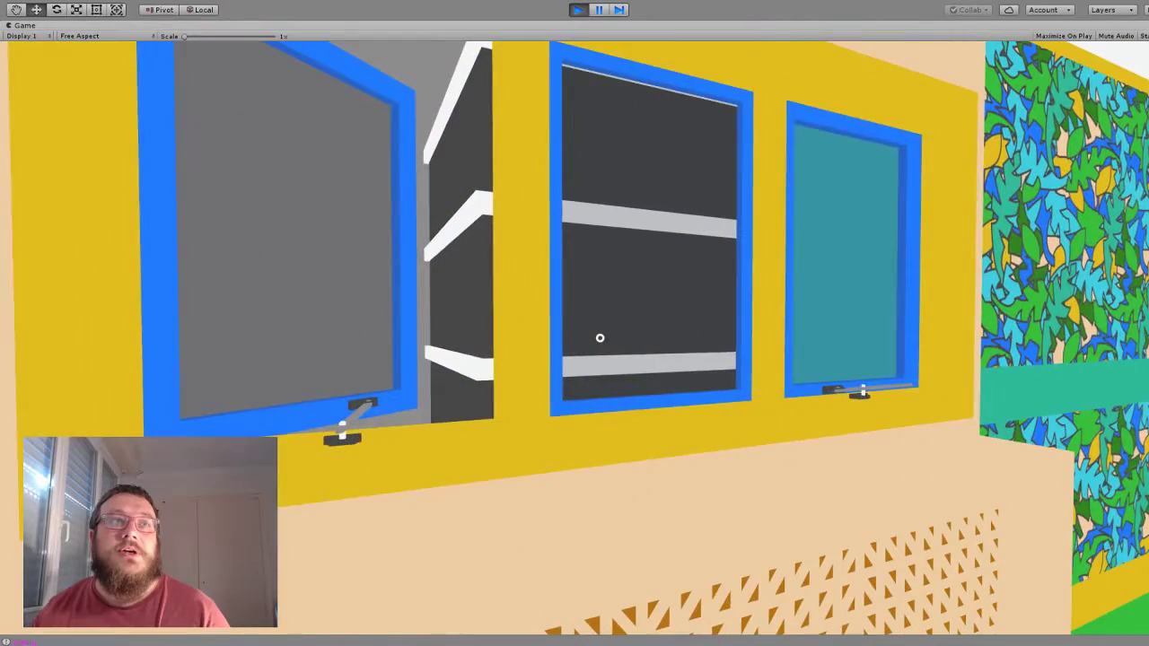
key(a)
key(d)
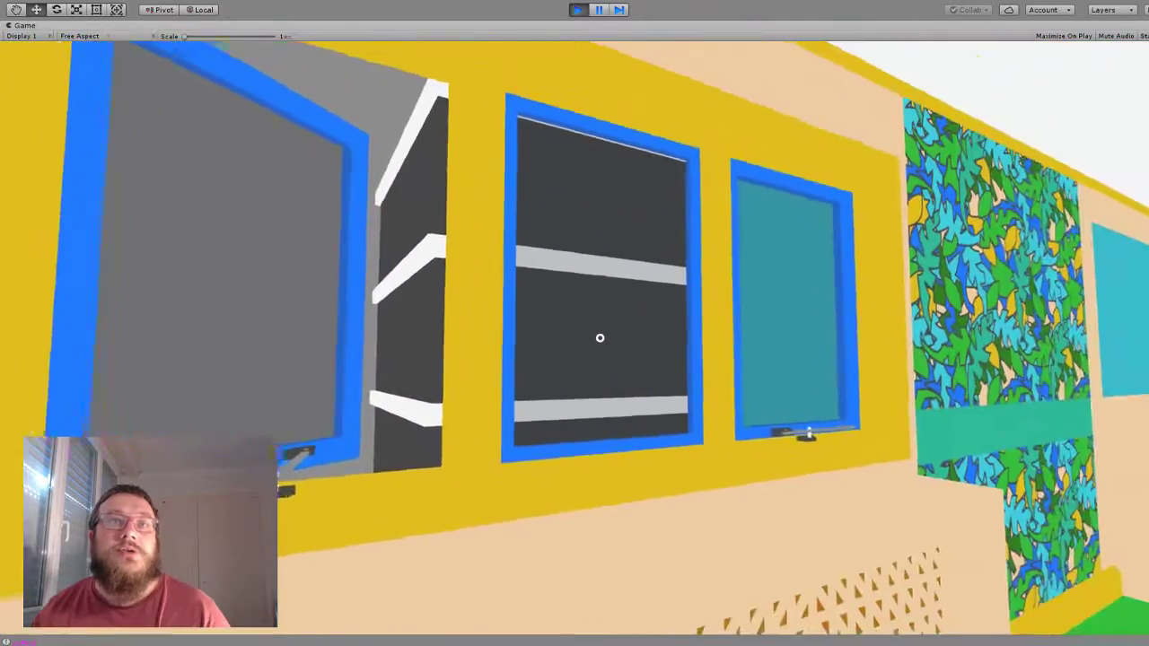
Step: Move sideways along the three blue-framed windows to compare the open pane and the building outside from different angles
key(a)
key(d)
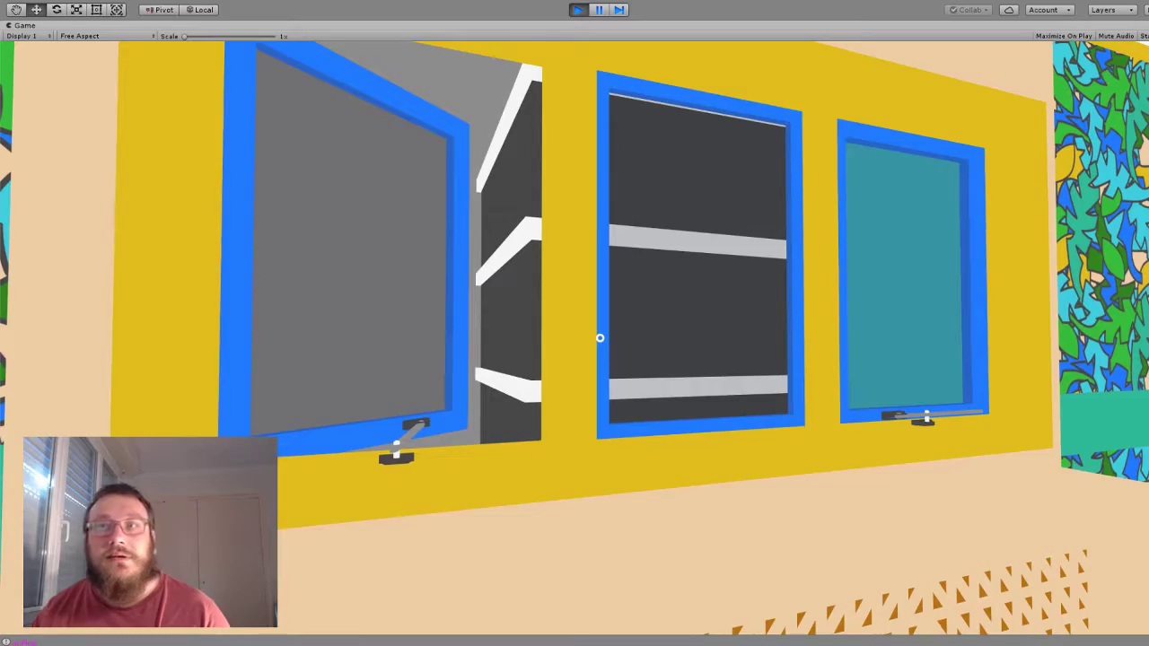
key(a)
key(w)
key(a)
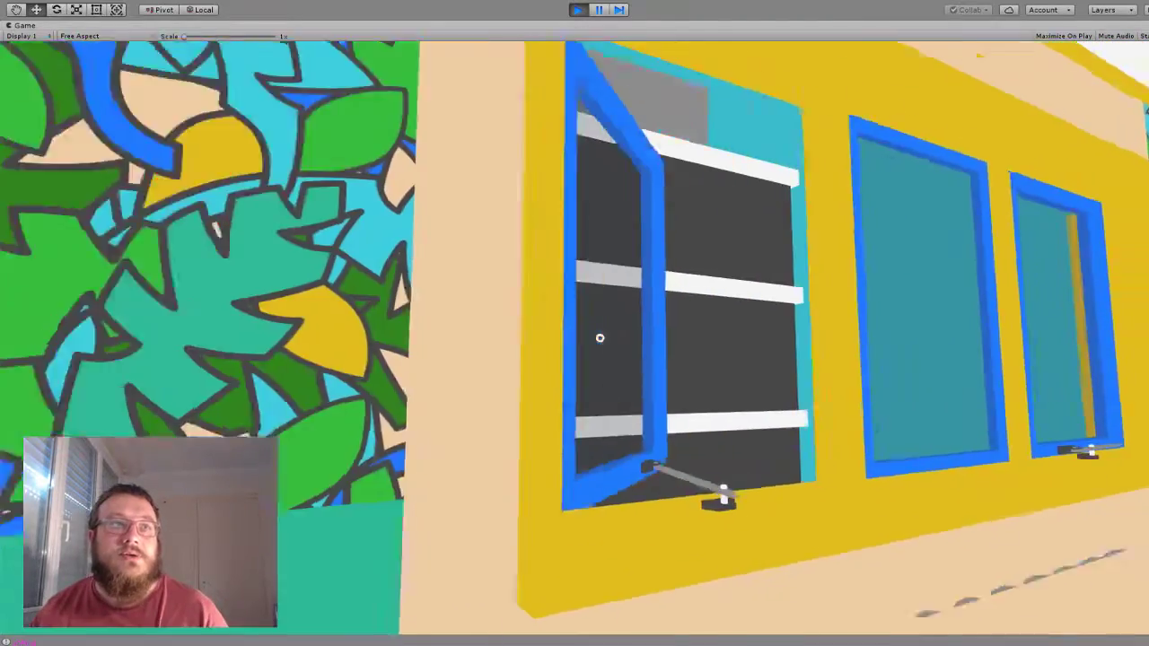
key(d)
key(s)
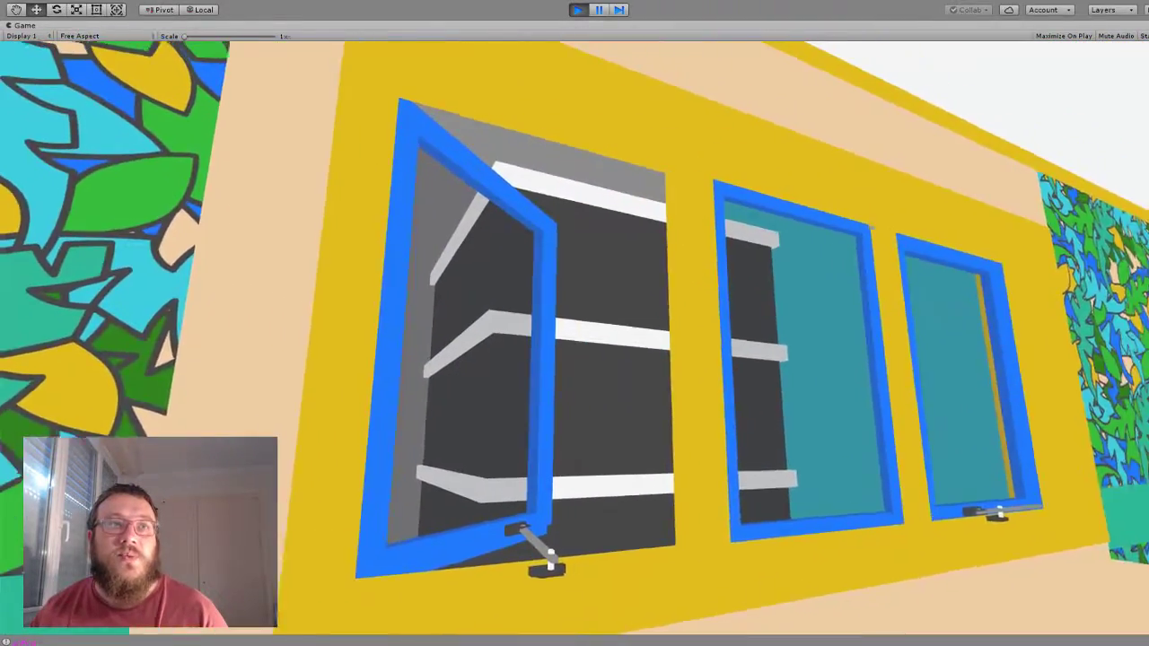
Step: Close in on the open window to inspect its tilted frame, glass and the support latch on the sill
key(w)
key(a)
key(a)
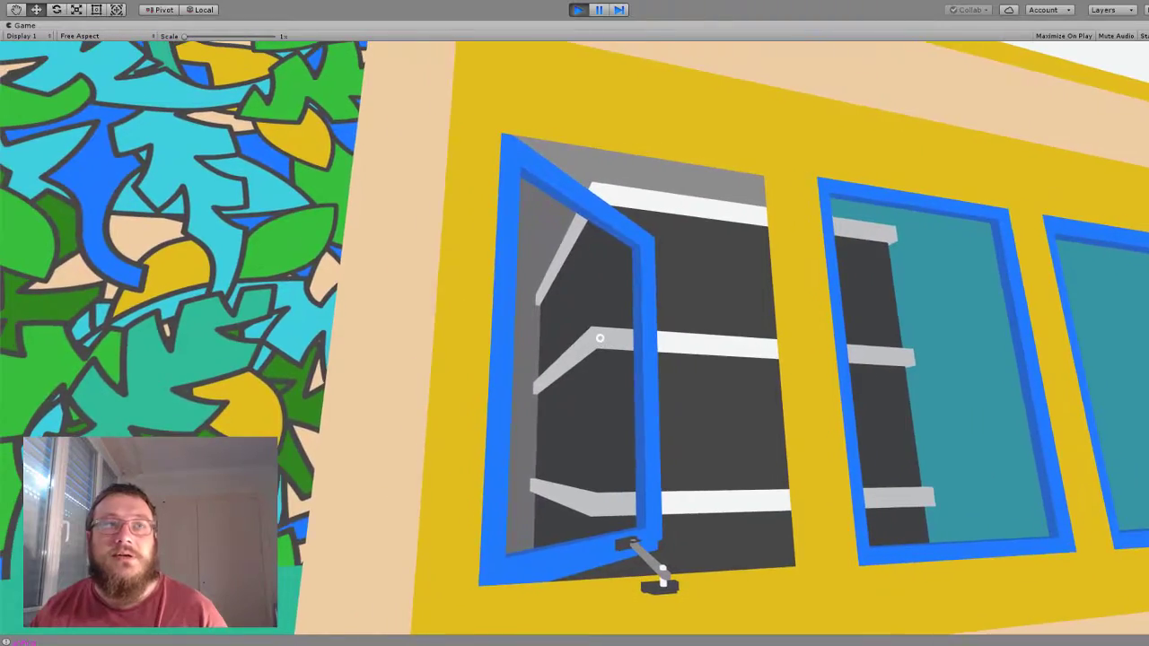
key(d)
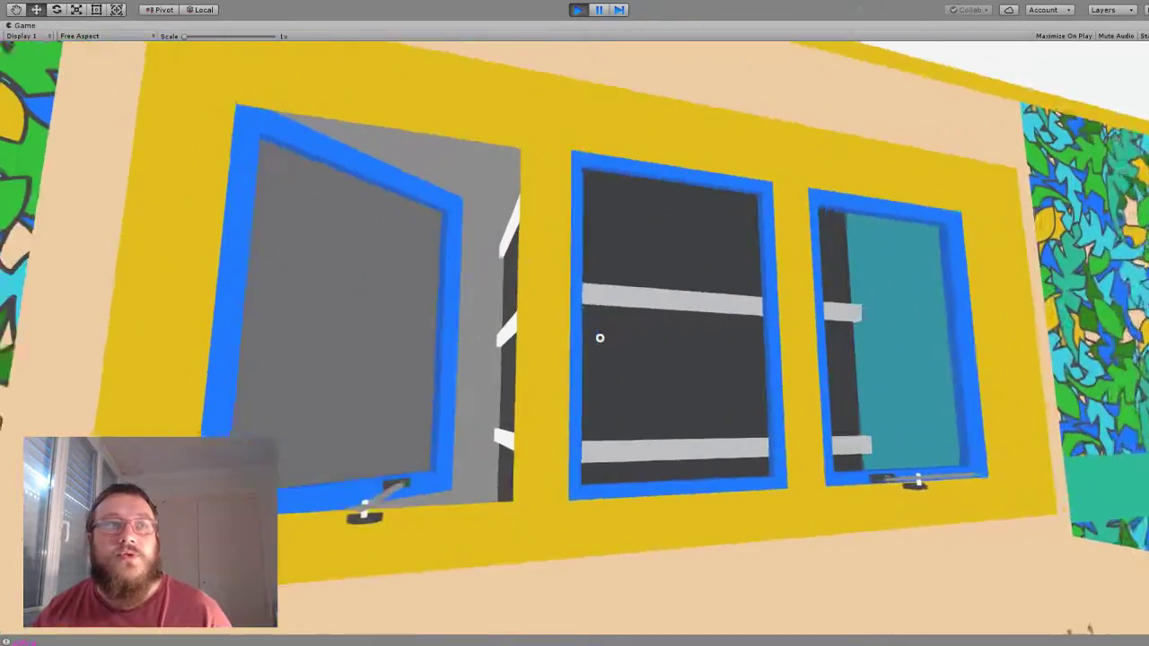
key(a)
key(w)
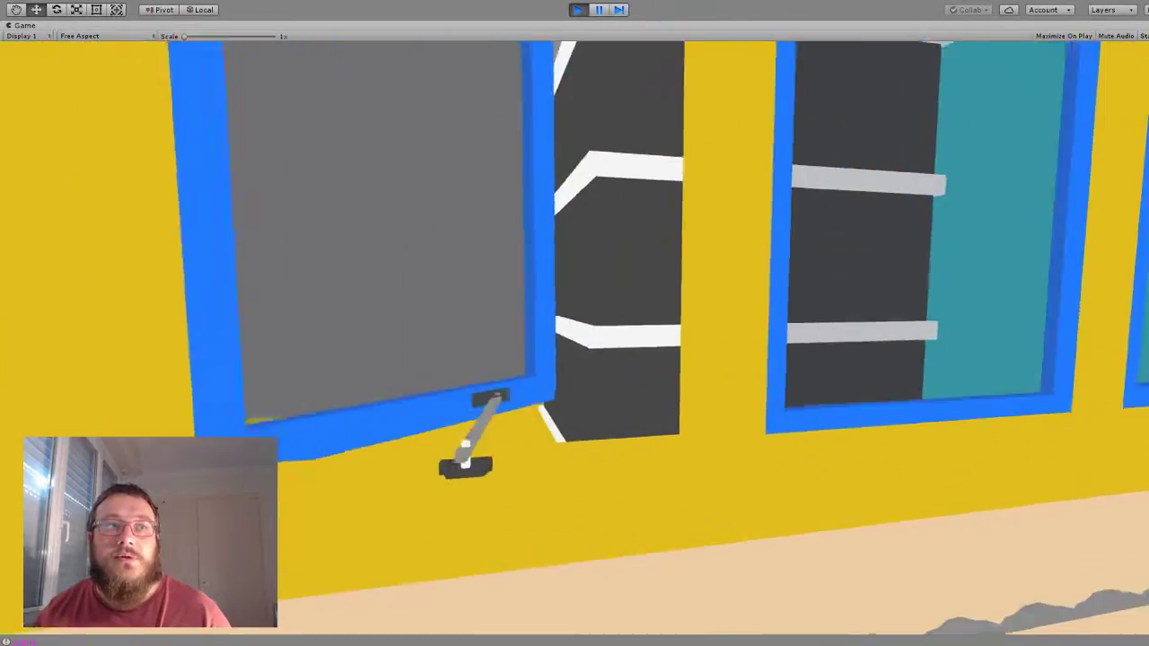
Step: Walk from the windows across the living room to survey the blue door, leaf-patterned walls and projecting wall corner
key(d)
key(d)
key(w)
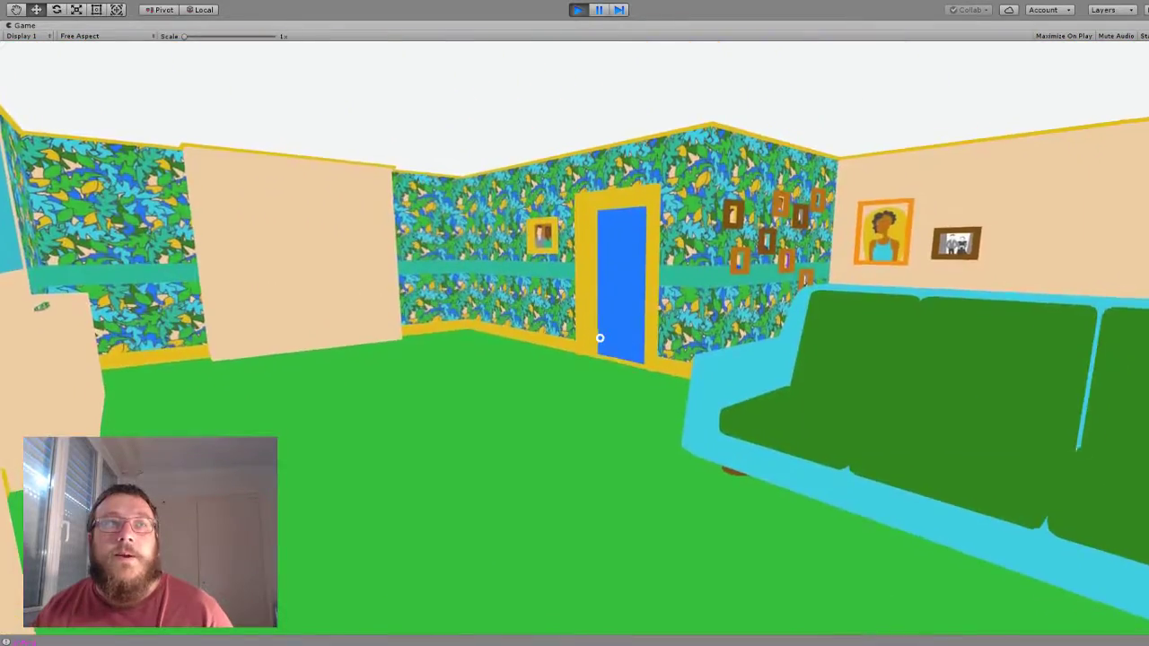
key(w)
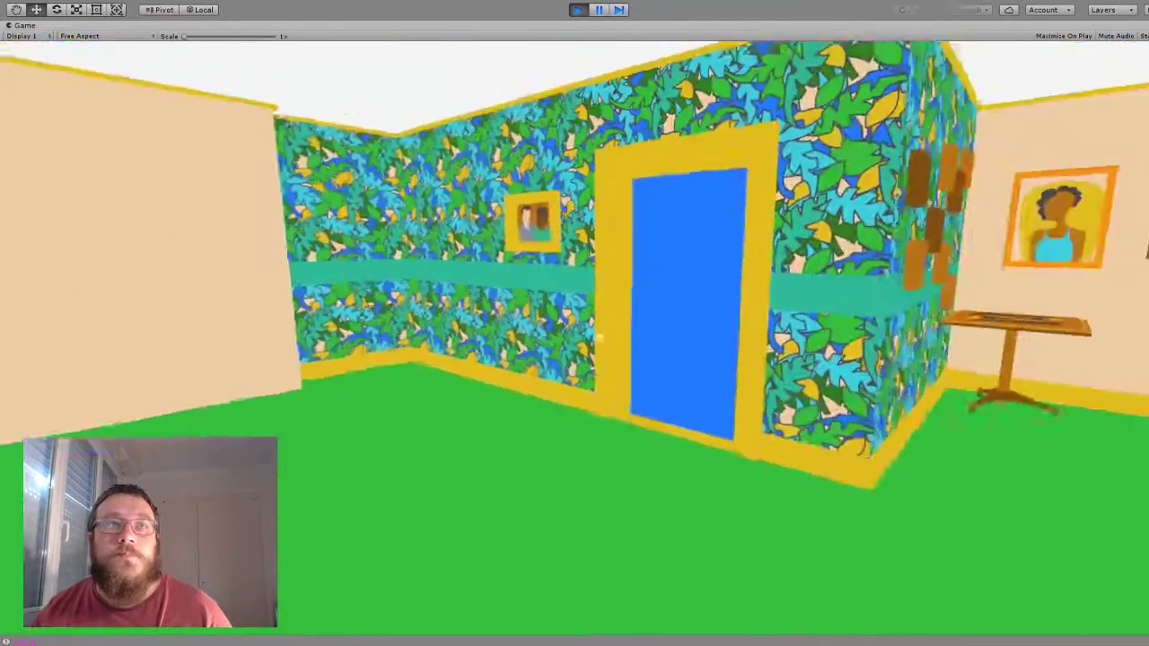
key(a)
key(s)
key(d)
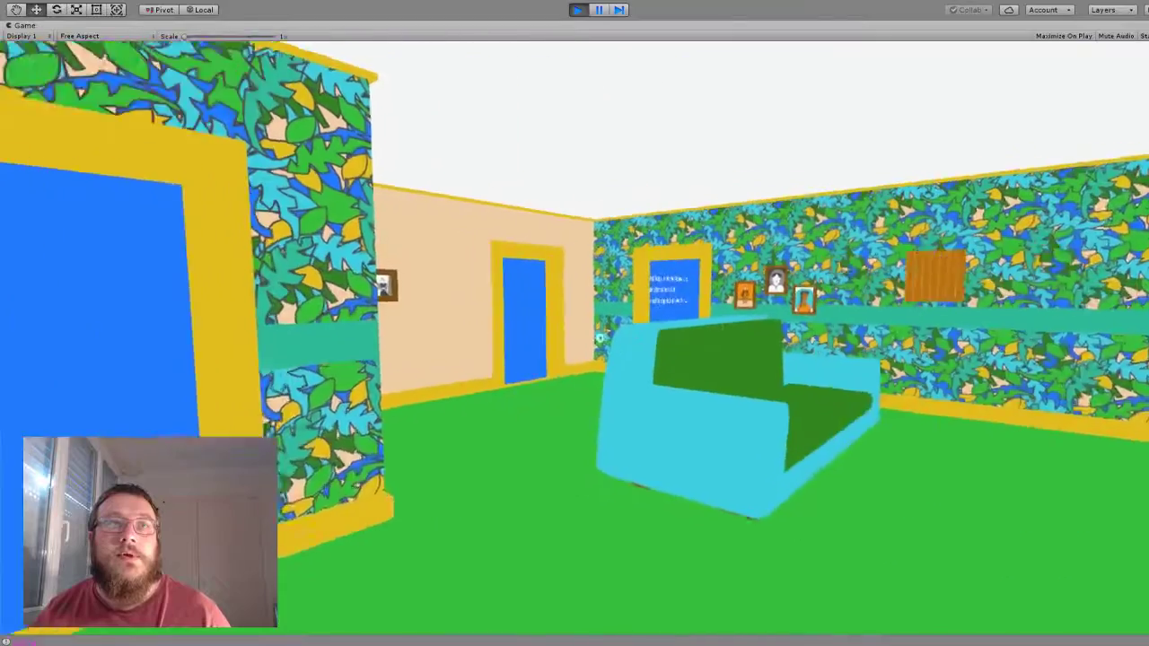
Step: Move around to the front of the turquoise sofa and view its green cushions, the picture walls and the doorways behind
key(w)
key(d)
key(w)
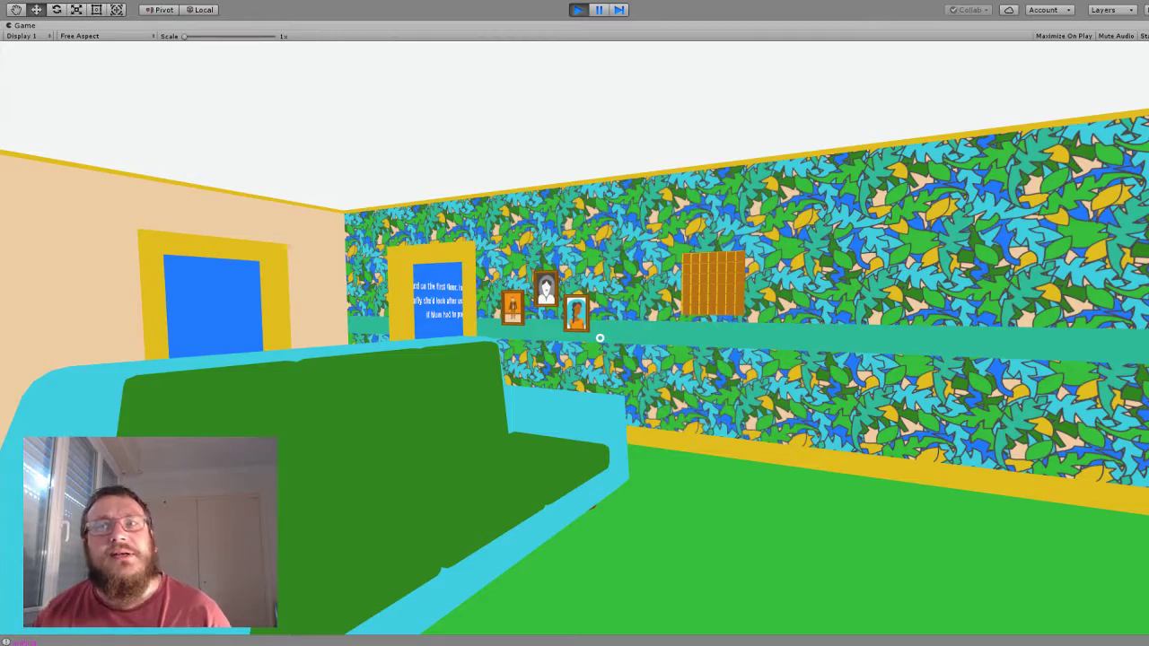
key(a)
key(s)
key(w)
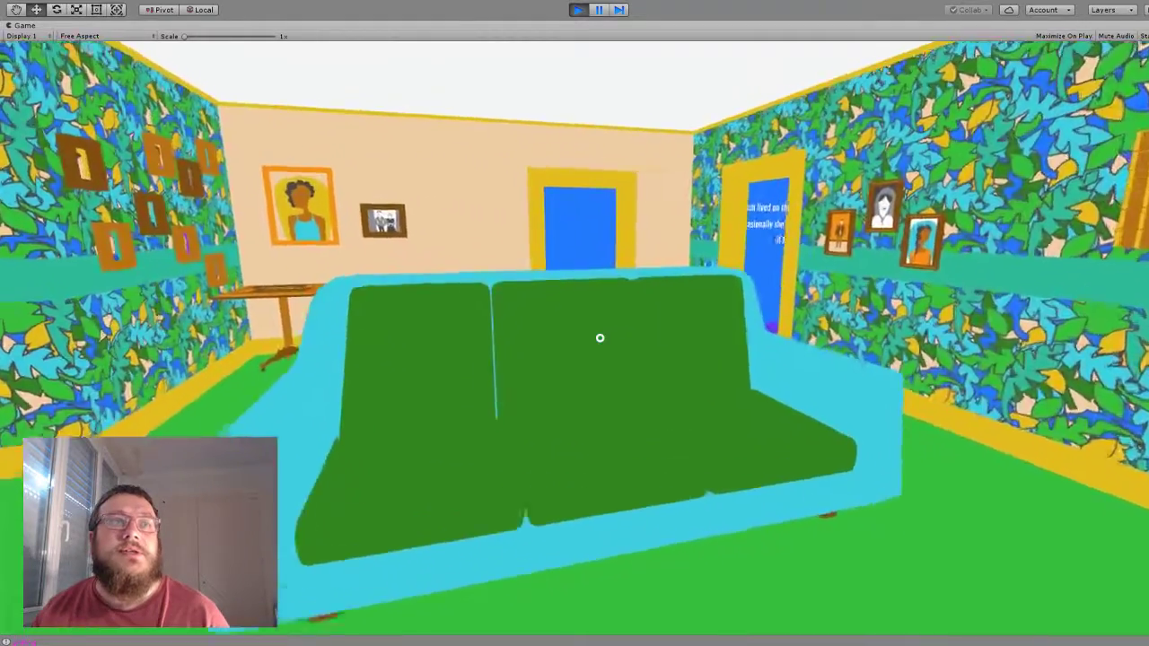
Step: Approach the wooden side table in the corner and crouch to inspect its three-legged base and feet
key(a)
key(w)
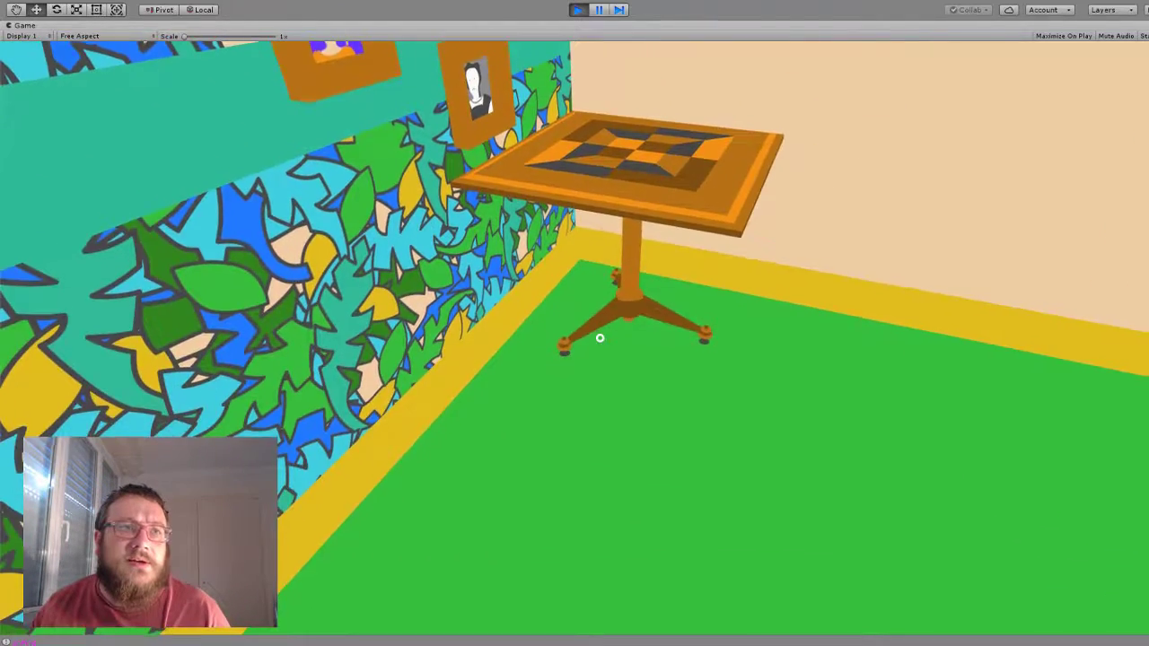
key(w)
key(s)
key(ctrl+s)
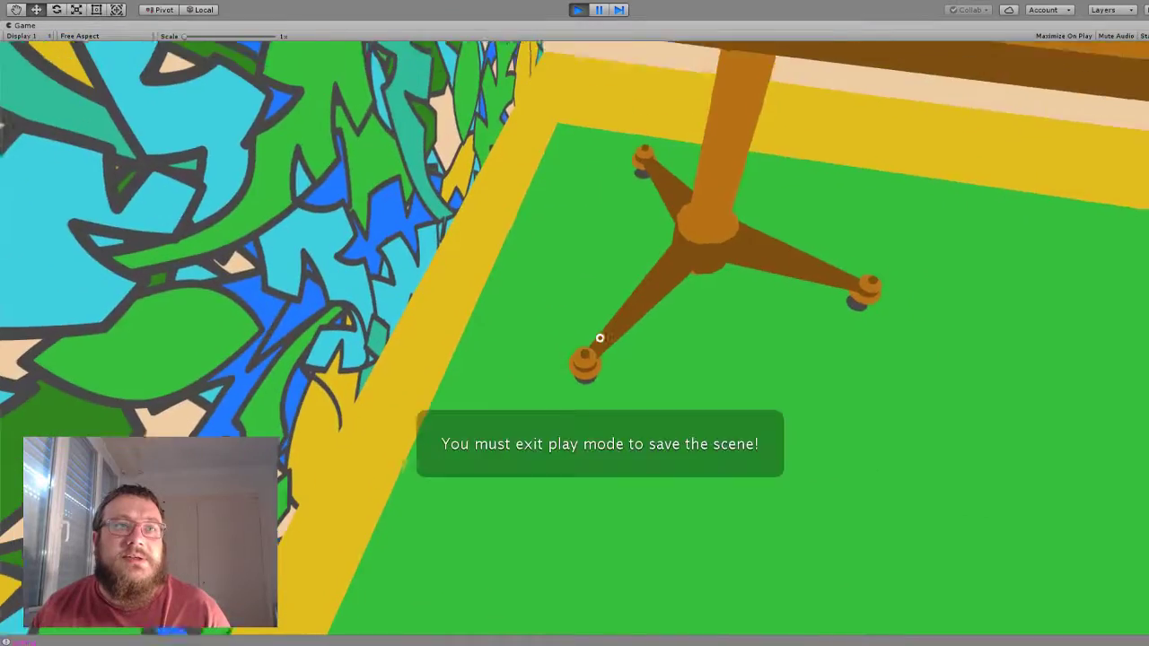
key(w)
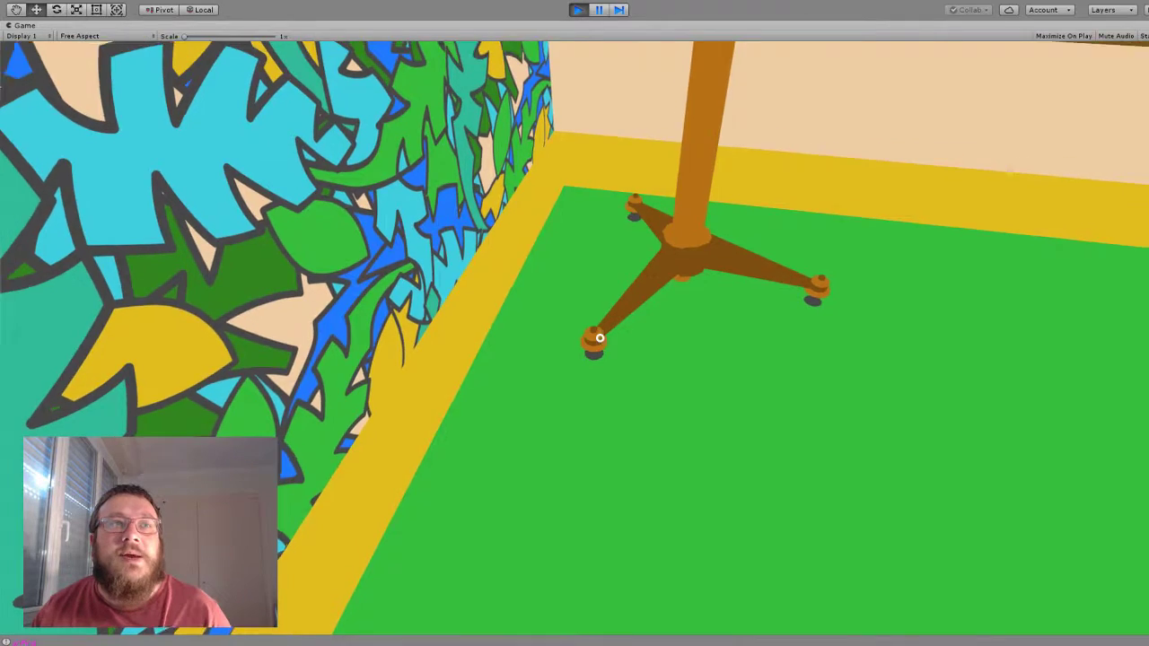
key(s)
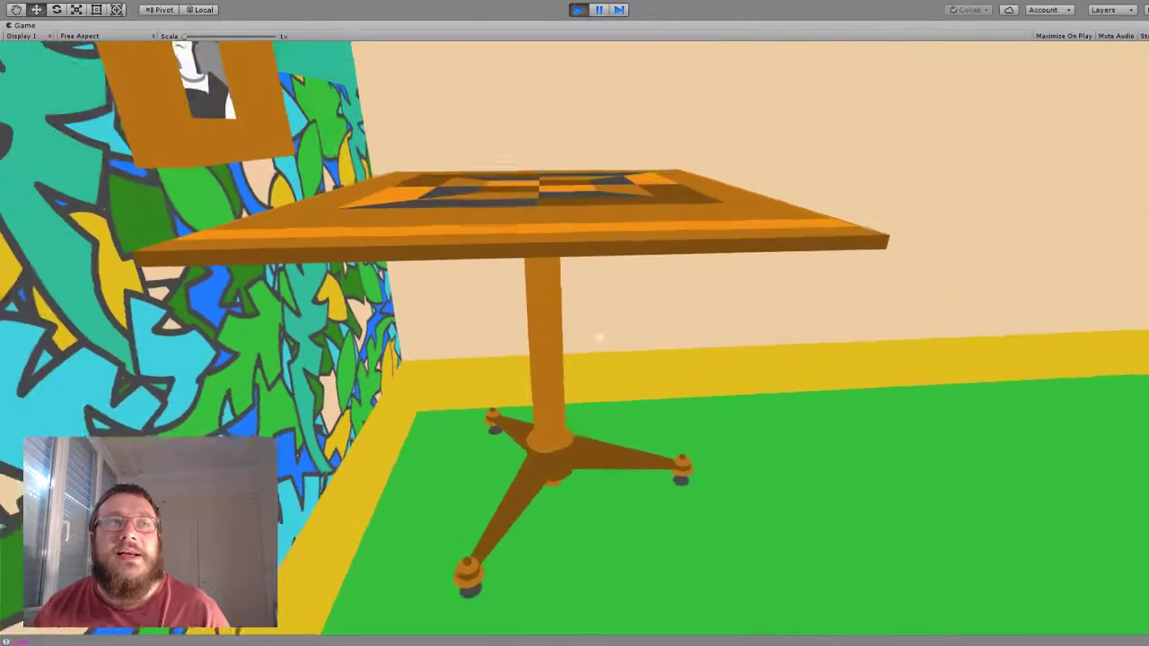
Step: Back away from the side table to examine its geometric inlaid top and the framed portraits on both adjoining walls
key(d)
key(s)
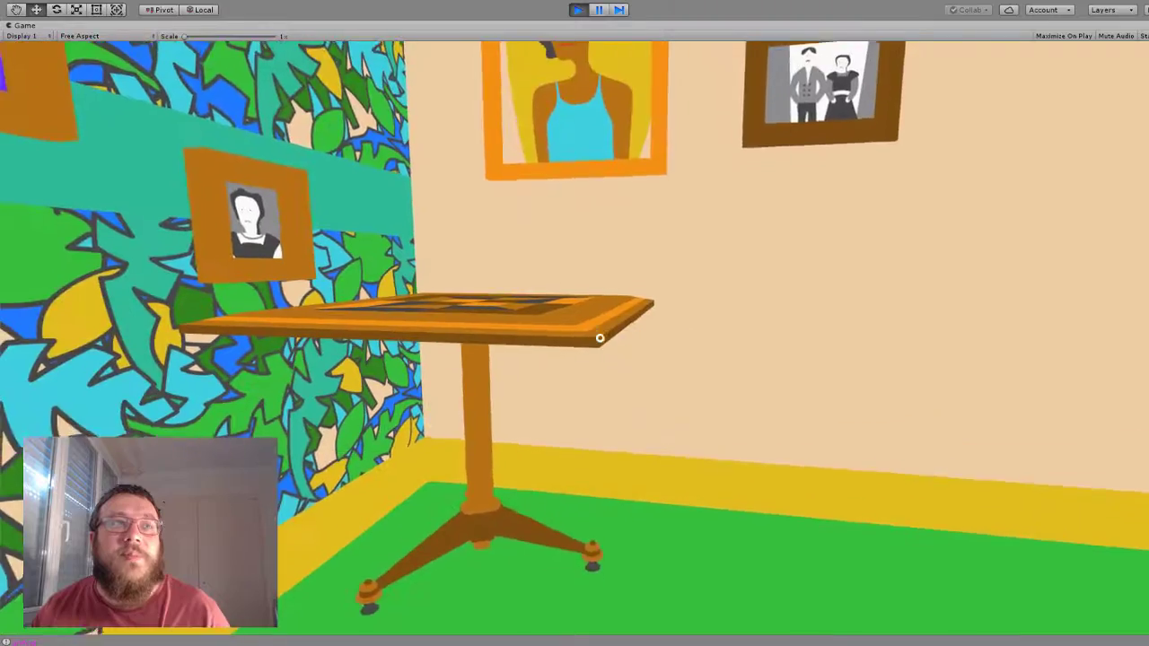
key(s)
key(w)
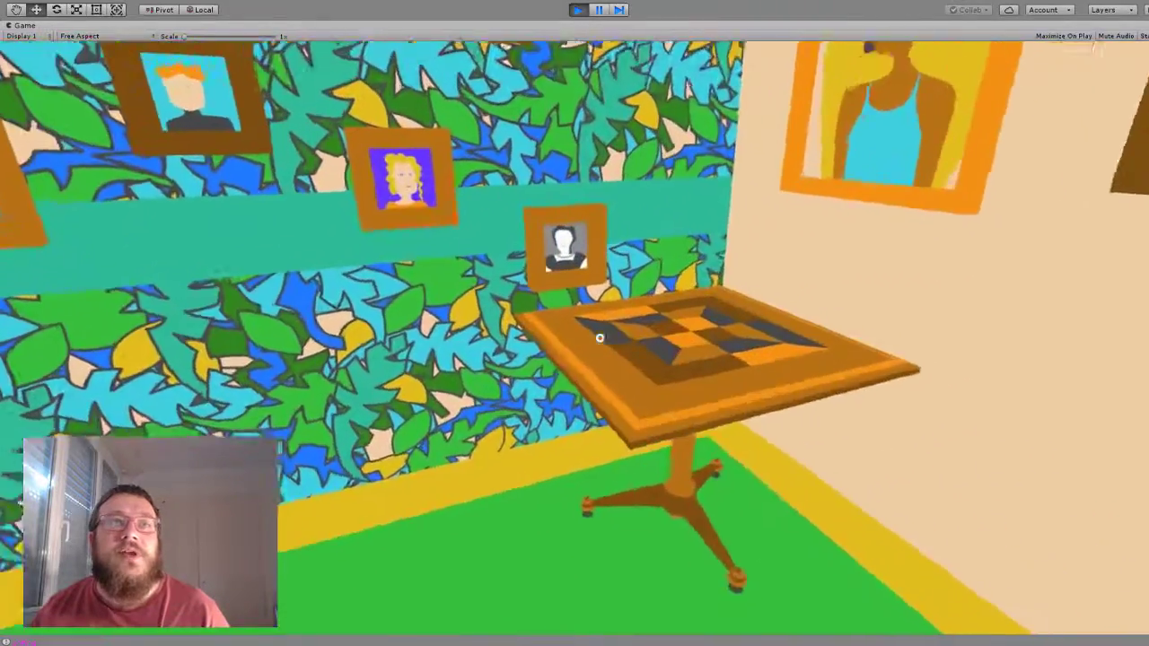
key(s)
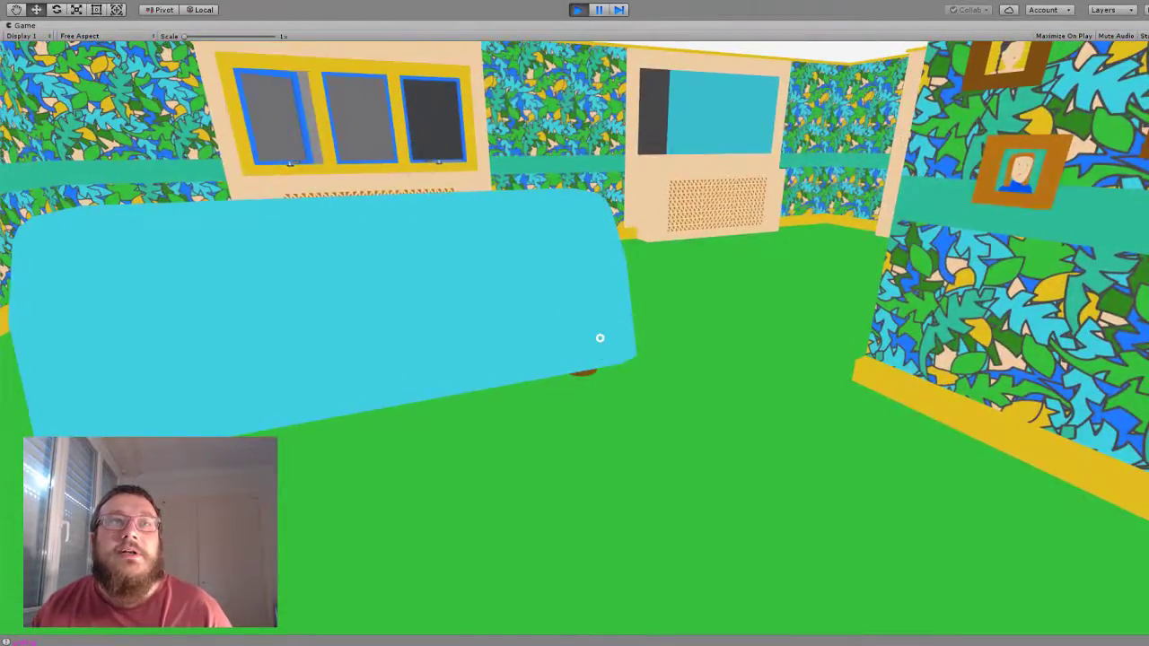
key(w)
key(a)
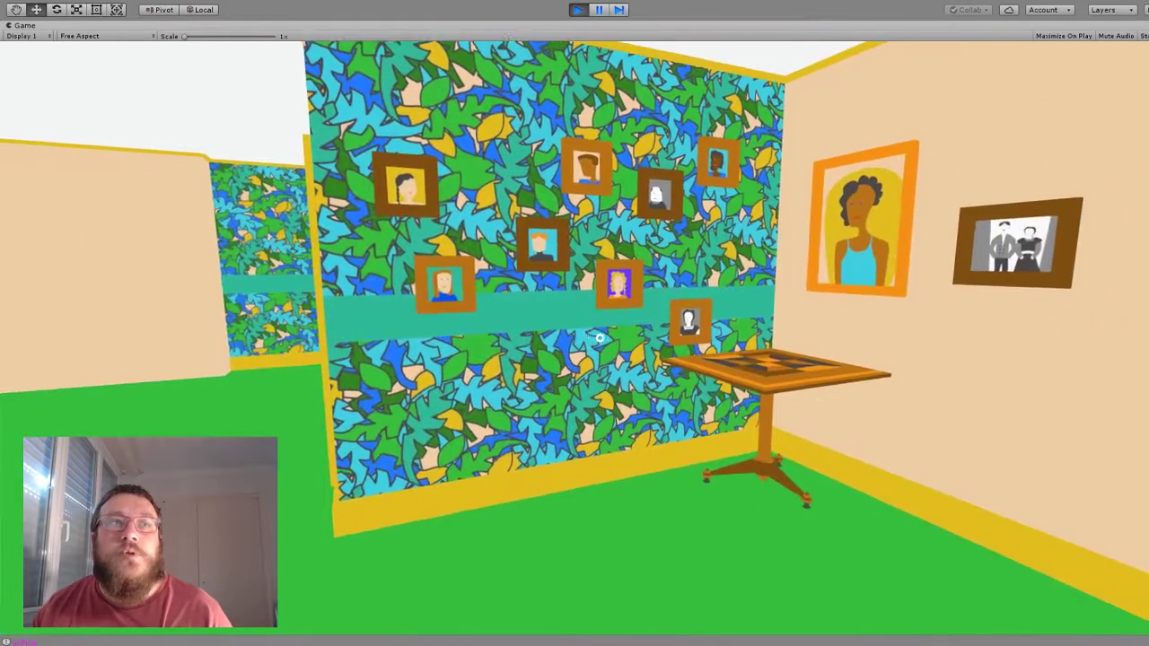